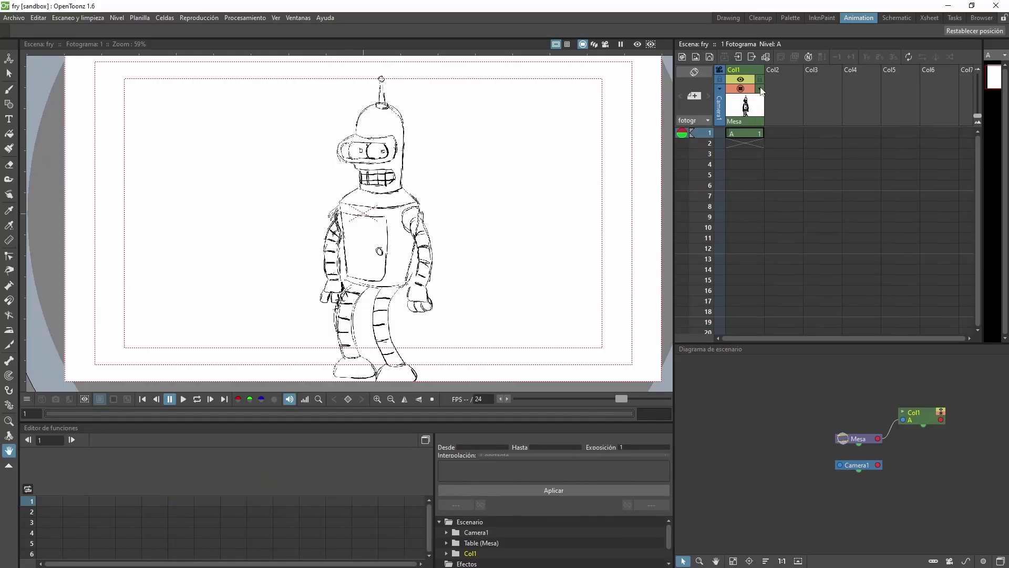
Lower the opacity of the robot sketch column to 23%.
{"action": "left_click", "coordinate": [760, 89]}
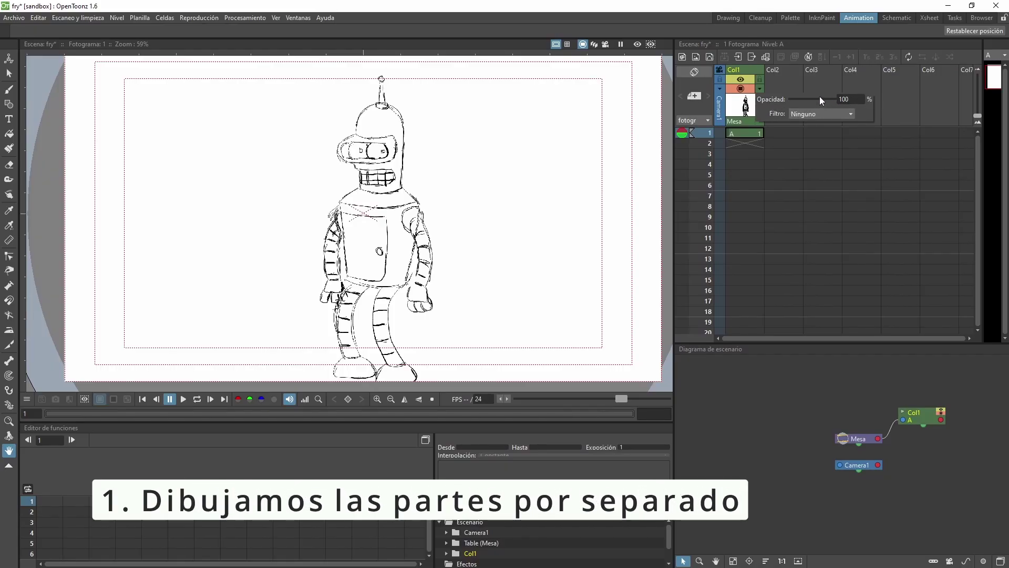
{"action": "left_click_drag", "start_coordinate": [819, 96], "coordinate": [800, 98]}
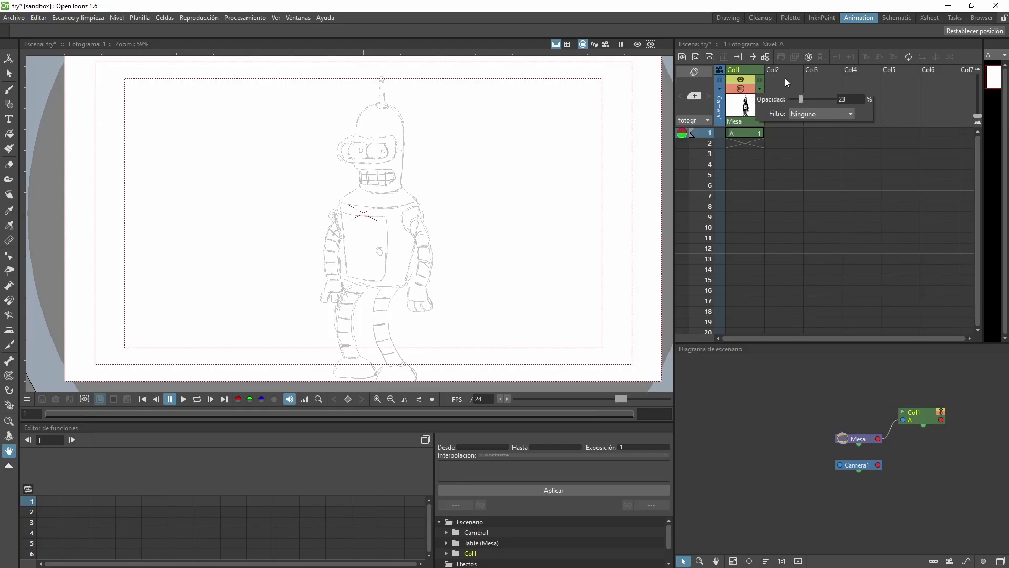
{"action": "left_click", "coordinate": [784, 78]}
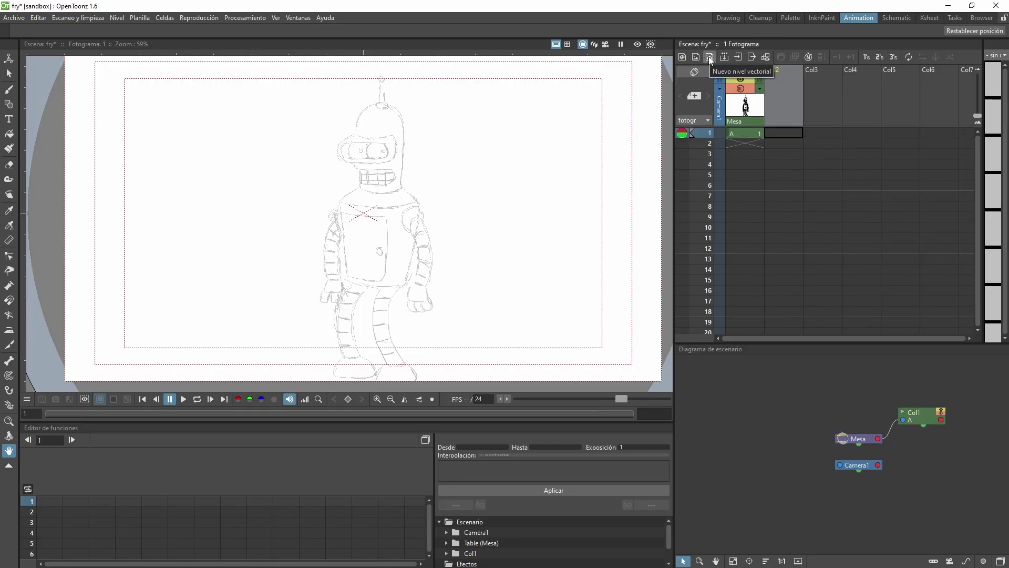
Create a vector level named "cabeza" in the empty second column.
{"action": "left_click", "coordinate": [709, 56]}
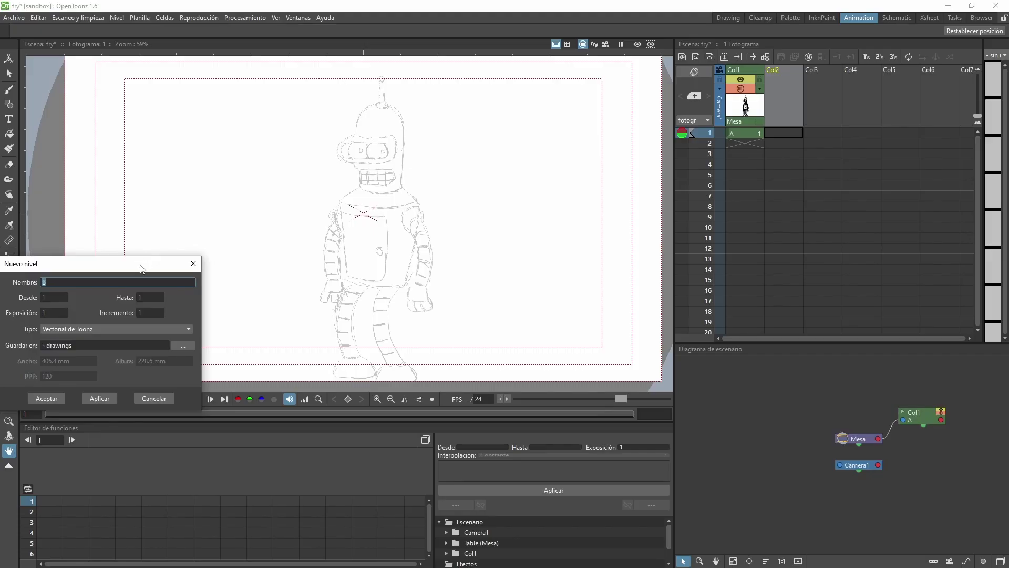
{"action": "left_click_drag", "start_coordinate": [142, 268], "coordinate": [420, 181]}
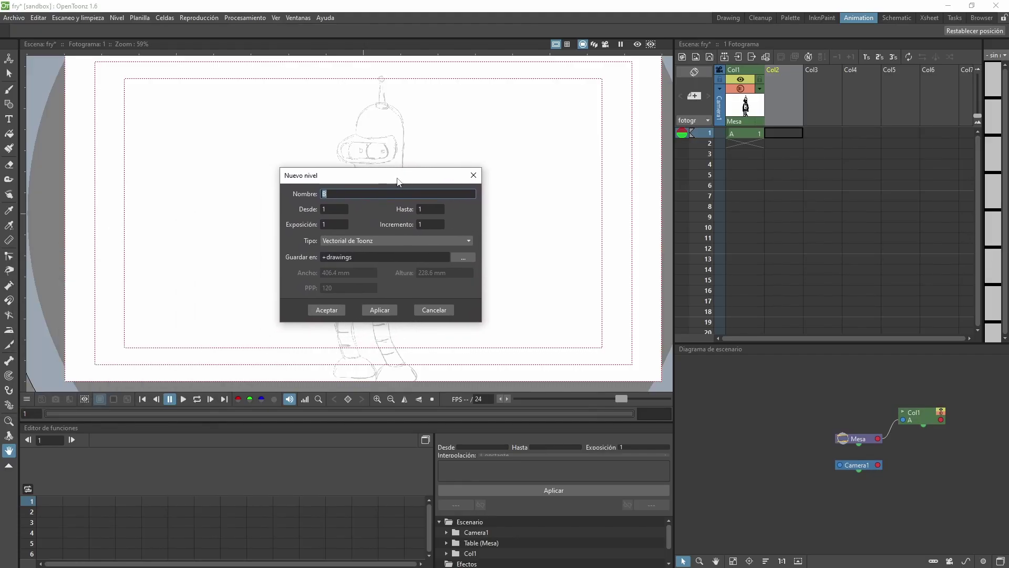
{"action": "type", "text": "cabeza"}
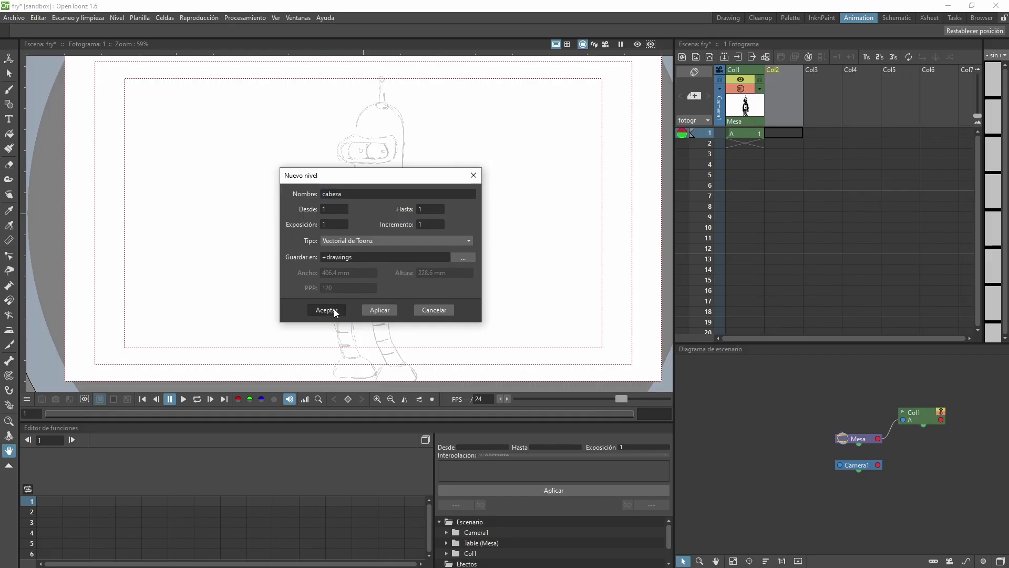
{"action": "left_click", "coordinate": [326, 310]}
{"action": "left_click", "coordinate": [786, 135]}
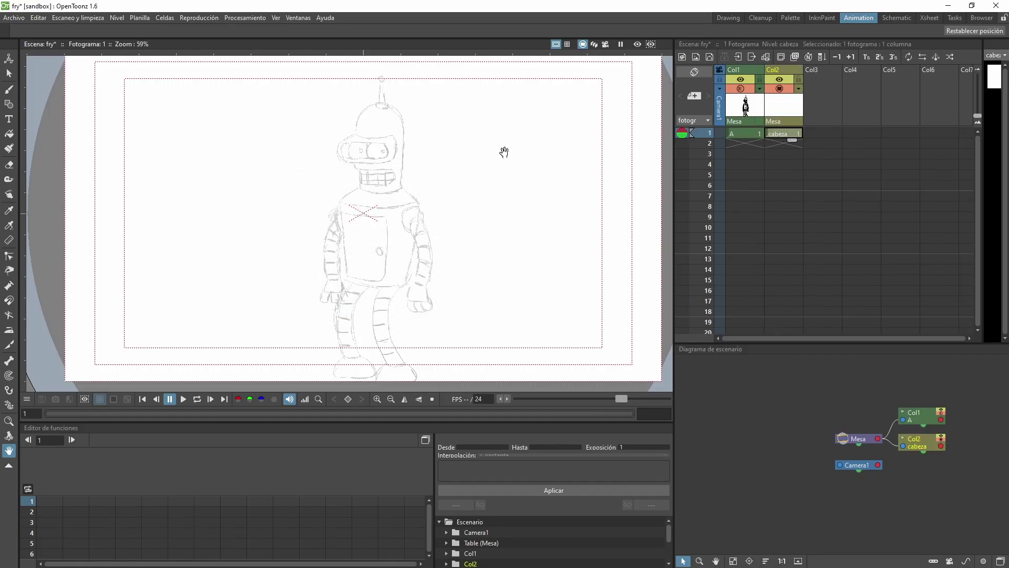
Trace the head outline, including the mouth recess, on the cabeza level with the Brush and close the contour at the crown.
{"action": "scroll", "coordinate": [380, 119], "scroll_direction": "up", "scroll_amount": 5}
{"action": "scroll", "coordinate": [336, 141], "scroll_direction": "up", "scroll_amount": 2}
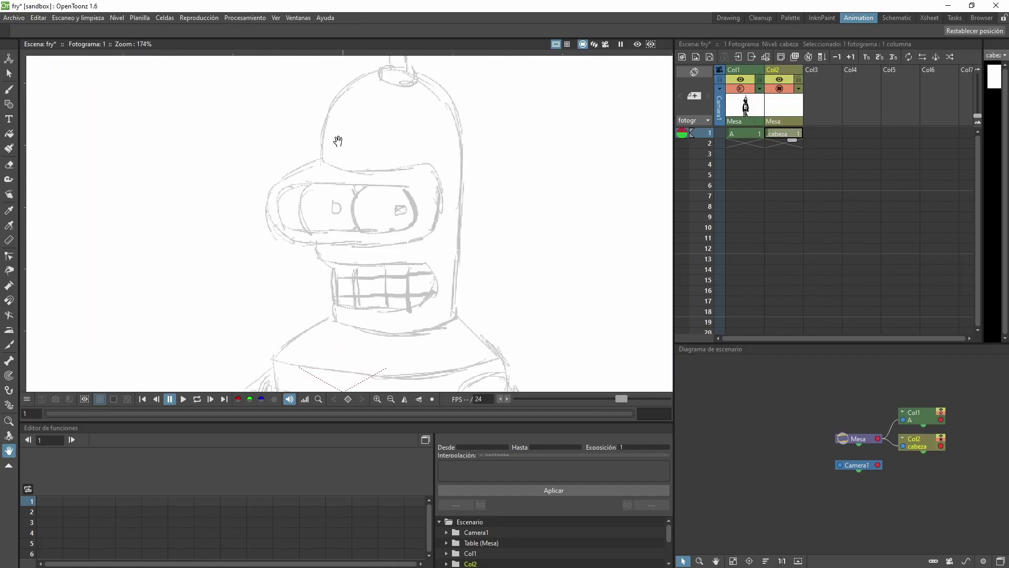
{"action": "left_click", "coordinate": [9, 90]}
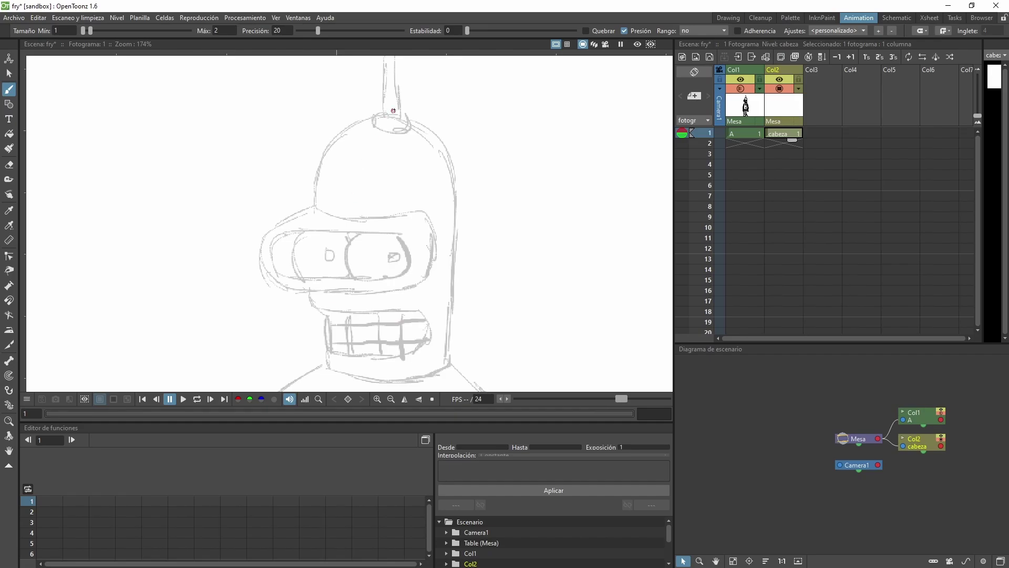
{"action": "mouse_move", "coordinate": [391, 114]}
{"action": "left_mouse_down"}
{"action": "mouse_move", "coordinate": [344, 128]}
{"action": "mouse_move", "coordinate": [316, 195]}
{"action": "mouse_move", "coordinate": [307, 275]}
{"action": "mouse_move", "coordinate": [324, 308]}
{"action": "mouse_move", "coordinate": [392, 309]}
{"action": "mouse_move", "coordinate": [433, 330]}
{"action": "mouse_move", "coordinate": [369, 356]}
{"action": "mouse_move", "coordinate": [327, 353]}
{"action": "mouse_move", "coordinate": [340, 370]}
{"action": "mouse_move", "coordinate": [400, 376]}
{"action": "mouse_move", "coordinate": [439, 362]}
{"action": "mouse_move", "coordinate": [453, 234]}
{"action": "mouse_move", "coordinate": [449, 171]}
{"action": "mouse_move", "coordinate": [430, 134]}
{"action": "mouse_move", "coordinate": [391, 113]}
{"action": "left_mouse_up"}
{"action": "key", "text": "s"}
{"action": "left_click", "coordinate": [363, 119]}
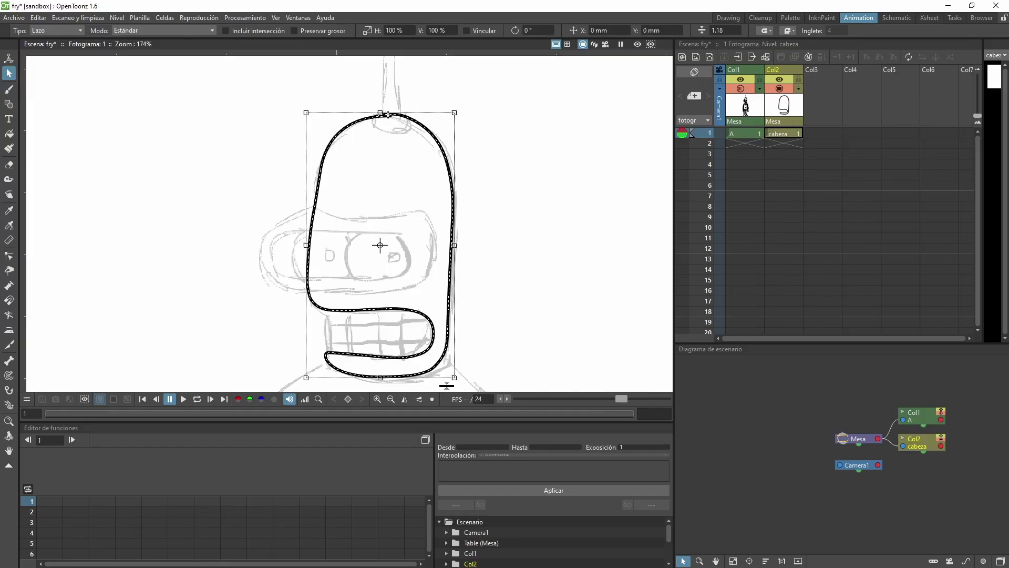
{"action": "key", "text": "b"}
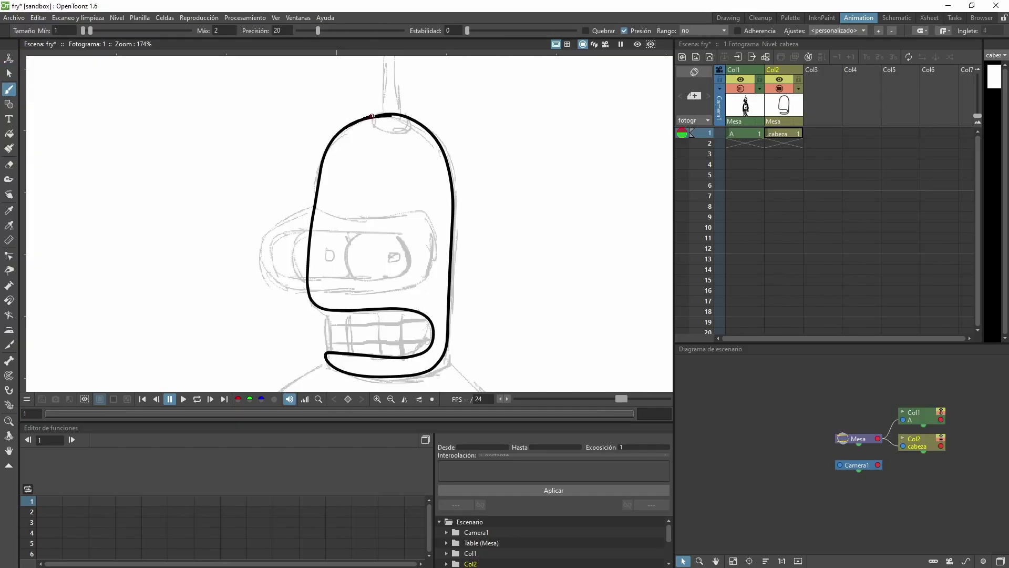
{"action": "left_click_drag", "start_coordinate": [372, 115], "coordinate": [391, 114]}
{"action": "left_click_drag", "start_coordinate": [27, 172], "coordinate": [27, 186]}
Create a vector level named "ojos" in the third column.
{"action": "left_click", "coordinate": [822, 135]}
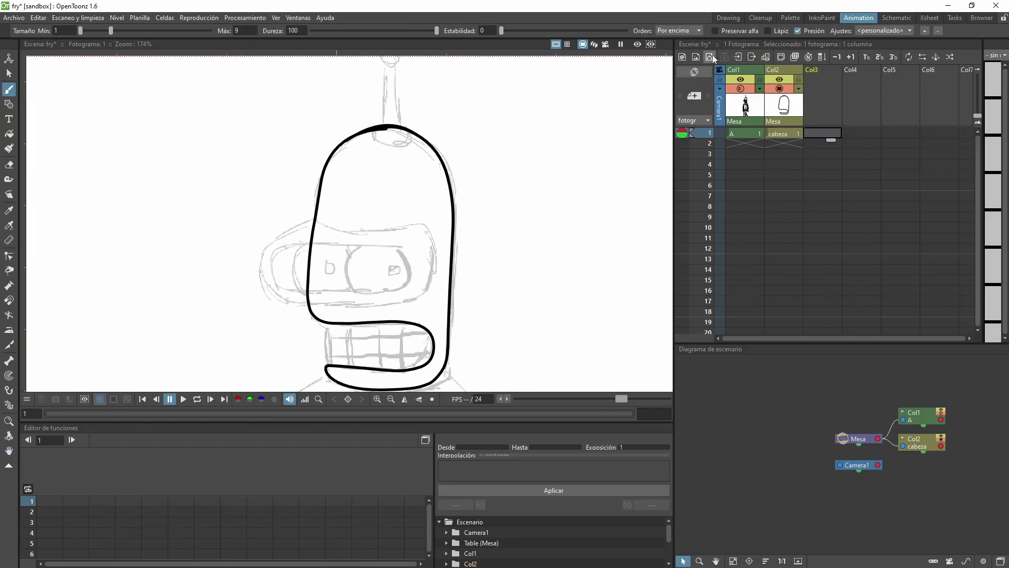
{"action": "left_click", "coordinate": [710, 57]}
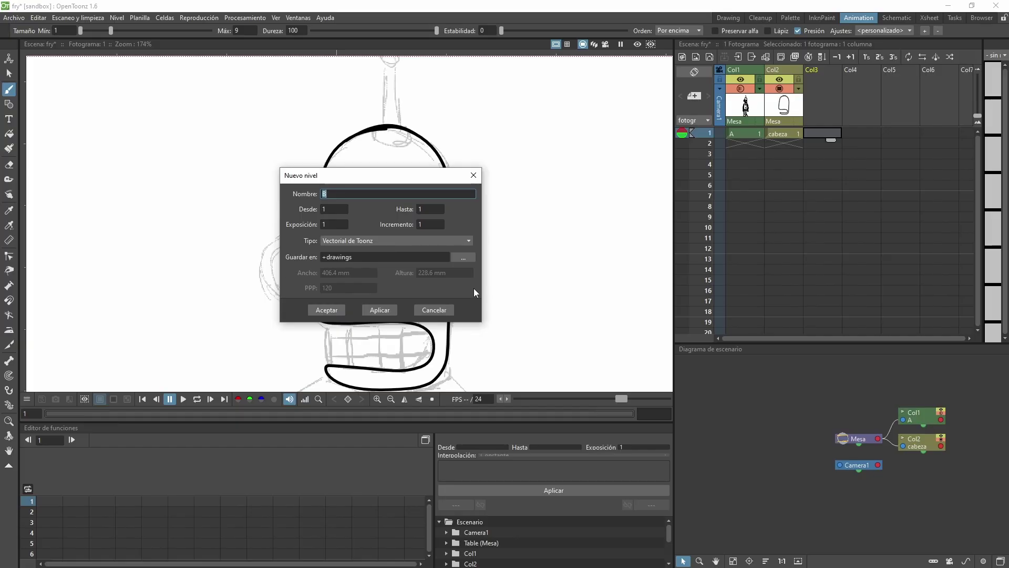
{"action": "type", "text": "ojos"}
{"action": "left_click", "coordinate": [327, 309]}
Trace the visor's outer contour and inner opening on the ojos level with the Brush, redoing unsatisfactory strokes.
{"action": "key", "text": "space"}
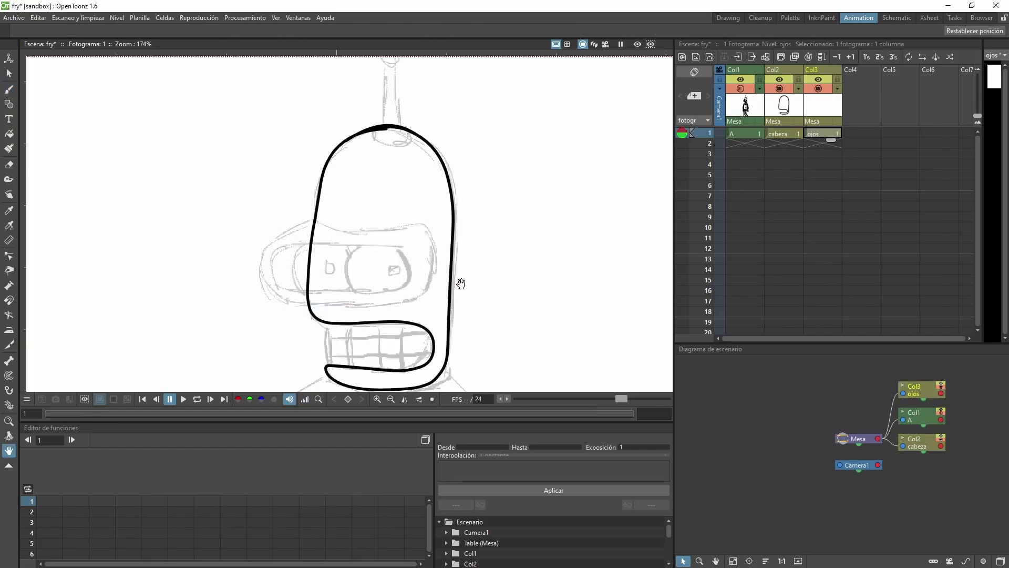
{"action": "left_click_drag", "start_coordinate": [461, 283], "coordinate": [488, 269]}
{"action": "mouse_move", "coordinate": [342, 205]}
{"action": "left_mouse_down"}
{"action": "mouse_move", "coordinate": [287, 242]}
{"action": "mouse_move", "coordinate": [459, 271]}
{"action": "mouse_move", "coordinate": [342, 206]}
{"action": "mouse_move", "coordinate": [361, 278]}
{"action": "mouse_move", "coordinate": [377, 230]}
{"action": "mouse_move", "coordinate": [319, 230]}
{"action": "left_mouse_up"}
{"action": "key", "text": "ctrl+z"}
{"action": "mouse_move", "coordinate": [299, 263]}
{"action": "left_mouse_down"}
{"action": "mouse_move", "coordinate": [432, 270]}
{"action": "mouse_move", "coordinate": [327, 277]}
{"action": "mouse_move", "coordinate": [299, 265]}
{"action": "left_mouse_up"}
{"action": "key", "text": "ctrl+z"}
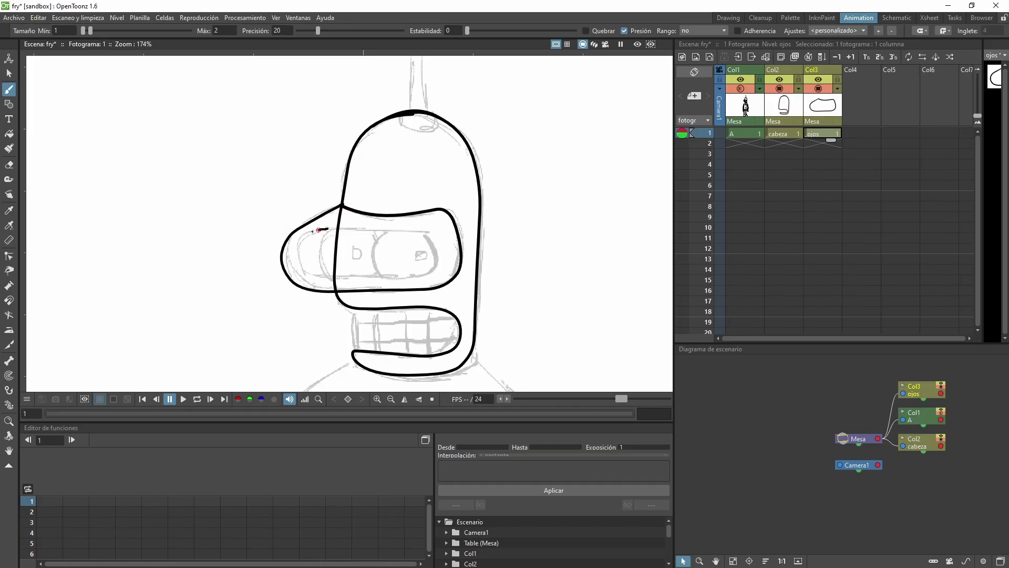
{"action": "mouse_move", "coordinate": [325, 228]}
{"action": "left_mouse_down"}
{"action": "mouse_move", "coordinate": [418, 277]}
{"action": "mouse_move", "coordinate": [430, 233]}
{"action": "mouse_move", "coordinate": [327, 229]}
{"action": "left_mouse_up"}
{"action": "left_click_drag", "start_coordinate": [491, 299], "coordinate": [467, 301]}
Create a vector level named "antena" in the fourth column.
{"action": "left_click", "coordinate": [861, 133]}
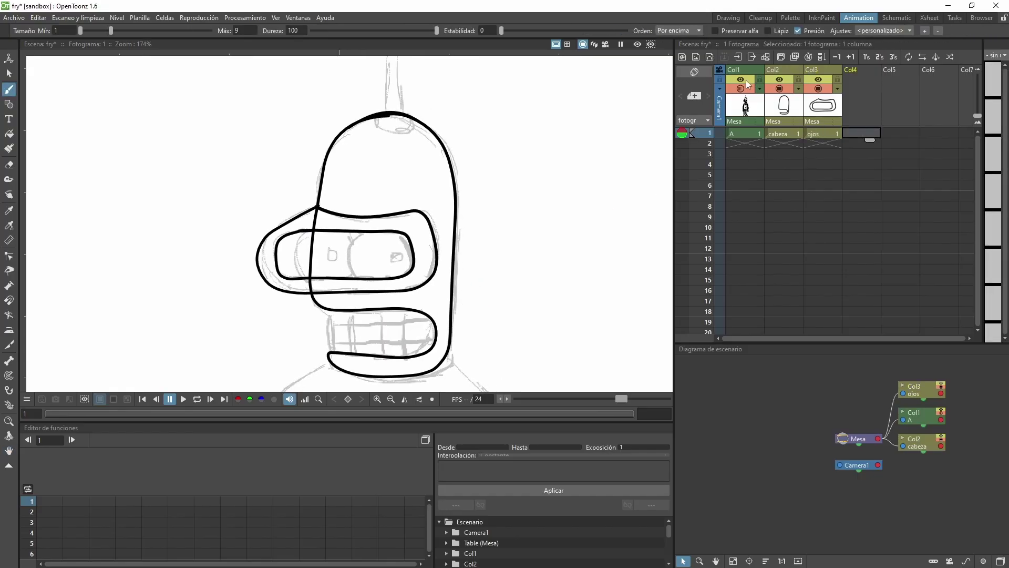
{"action": "key", "text": "alt+n"}
{"action": "type", "text": "antena"}
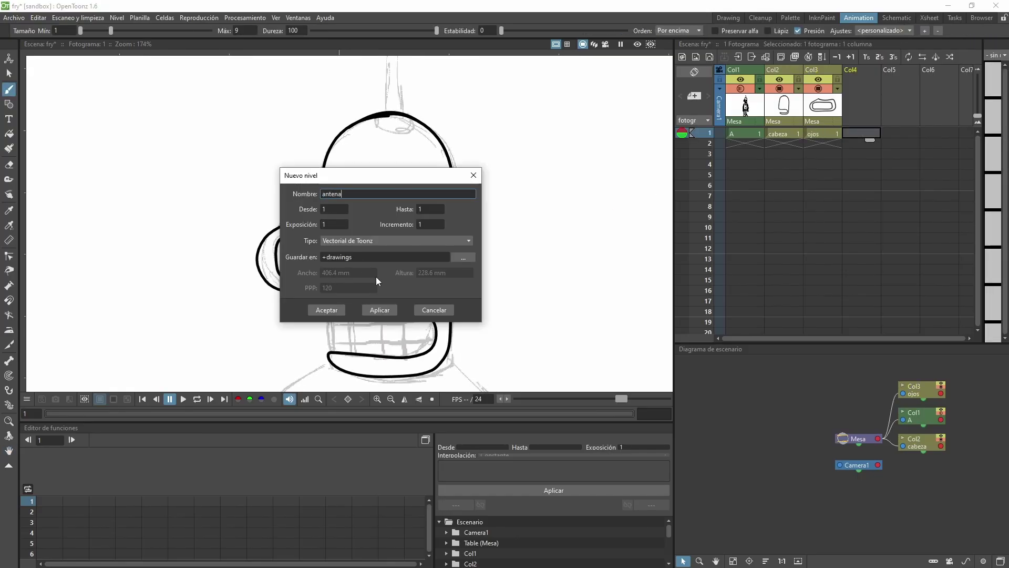
{"action": "left_click", "coordinate": [327, 312]}
Trace the antenna's tip, stem and base over the sketch with Brush and Geometric tool strokes, undoing unsatisfactory ones.
{"action": "key", "text": "space"}
{"action": "left_click_drag", "start_coordinate": [434, 188], "coordinate": [435, 289]}
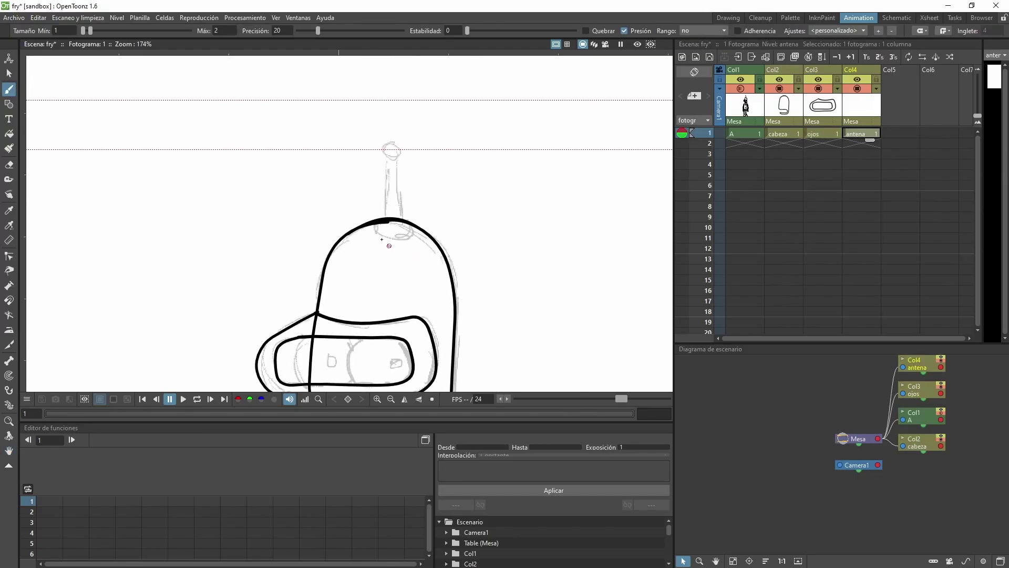
{"action": "mouse_move", "coordinate": [385, 216]}
{"action": "left_mouse_down"}
{"action": "mouse_move", "coordinate": [398, 239]}
{"action": "mouse_move", "coordinate": [385, 179]}
{"action": "mouse_move", "coordinate": [395, 159]}
{"action": "mouse_move", "coordinate": [398, 191]}
{"action": "left_mouse_up"}
{"action": "key", "text": "ctrl+z"}
{"action": "mouse_move", "coordinate": [396, 142]}
{"action": "left_mouse_down"}
{"action": "mouse_move", "coordinate": [385, 152]}
{"action": "mouse_move", "coordinate": [393, 142]}
{"action": "mouse_move", "coordinate": [386, 218]}
{"action": "mouse_move", "coordinate": [398, 169]}
{"action": "left_mouse_up"}
{"action": "key", "text": "ctrl+z"}
{"action": "key", "text": "ctrl+z"}
{"action": "key", "text": "space"}
{"action": "mouse_move", "coordinate": [388, 224]}
{"action": "left_mouse_down"}
{"action": "mouse_move", "coordinate": [392, 209]}
{"action": "mouse_move", "coordinate": [395, 224]}
{"action": "mouse_move", "coordinate": [416, 209]}
{"action": "mouse_move", "coordinate": [407, 226]}
{"action": "mouse_move", "coordinate": [415, 223]}
{"action": "left_mouse_up"}
{"action": "key", "text": "ctrl+z"}
{"action": "key", "text": "g"}
{"action": "left_click", "coordinate": [392, 142]}
{"action": "left_click", "coordinate": [389, 208]}
{"action": "left_click", "coordinate": [389, 209]}
{"action": "left_click", "coordinate": [407, 209]}
{"action": "left_click", "coordinate": [406, 209]}
{"action": "left_click", "coordinate": [402, 142]}
{"action": "key", "text": "b"}
{"action": "key", "text": "ctrl+z"}
{"action": "key", "text": "ctrl+z"}
Create a vector level named "ojoderecho" in the fifth column.
{"action": "key", "text": "space"}
{"action": "mouse_move", "coordinate": [488, 261]}
{"action": "left_mouse_down"}
{"action": "mouse_move", "coordinate": [490, 185]}
{"action": "mouse_move", "coordinate": [532, 108]}
{"action": "left_mouse_up"}
{"action": "key", "text": "Right"}
{"action": "key", "text": "alt+n"}
{"action": "type", "text": "o"}
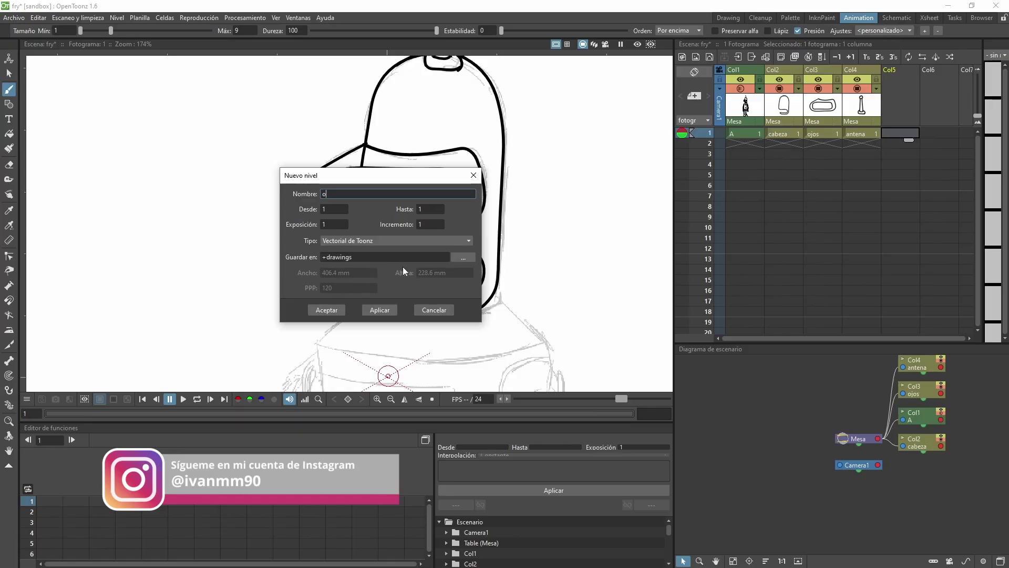
{"action": "type", "text": "joderec"}
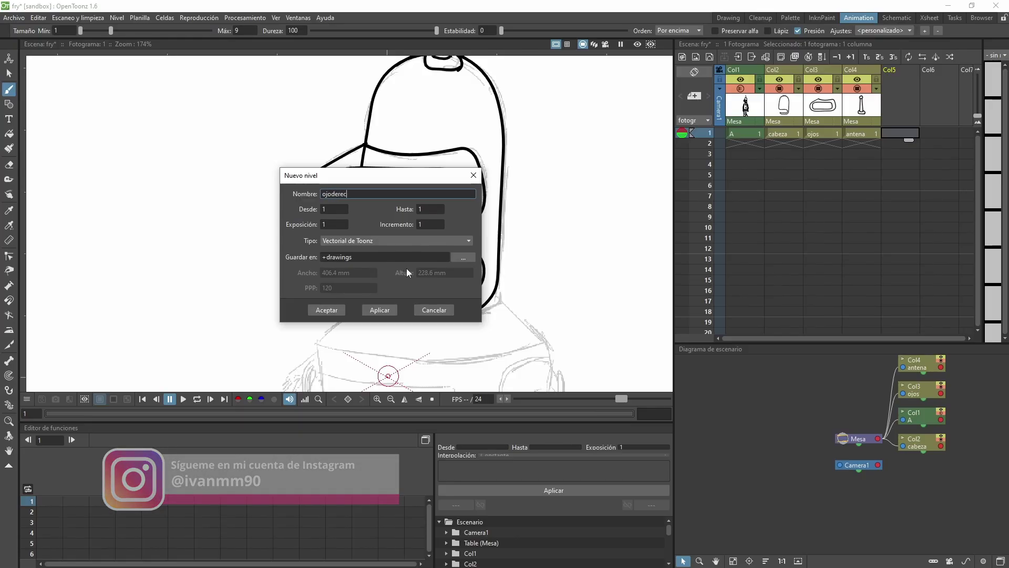
{"action": "type", "text": "ho"}
{"action": "left_click", "coordinate": [327, 310]}
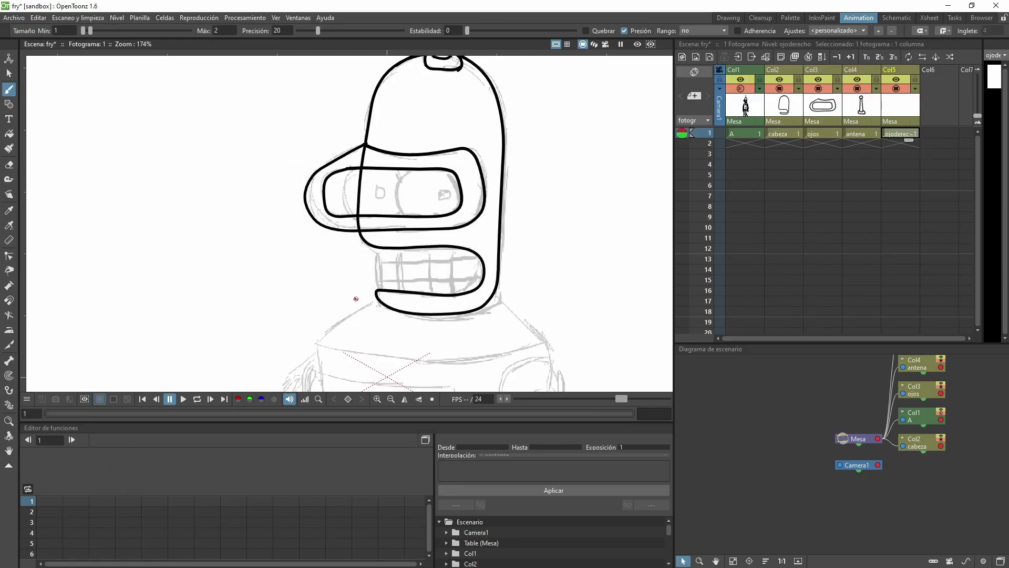
Draw a circle over the sketched right eye with the Geometric tool and scale it to about 109% to fit.
{"action": "left_click", "coordinate": [9, 104]}
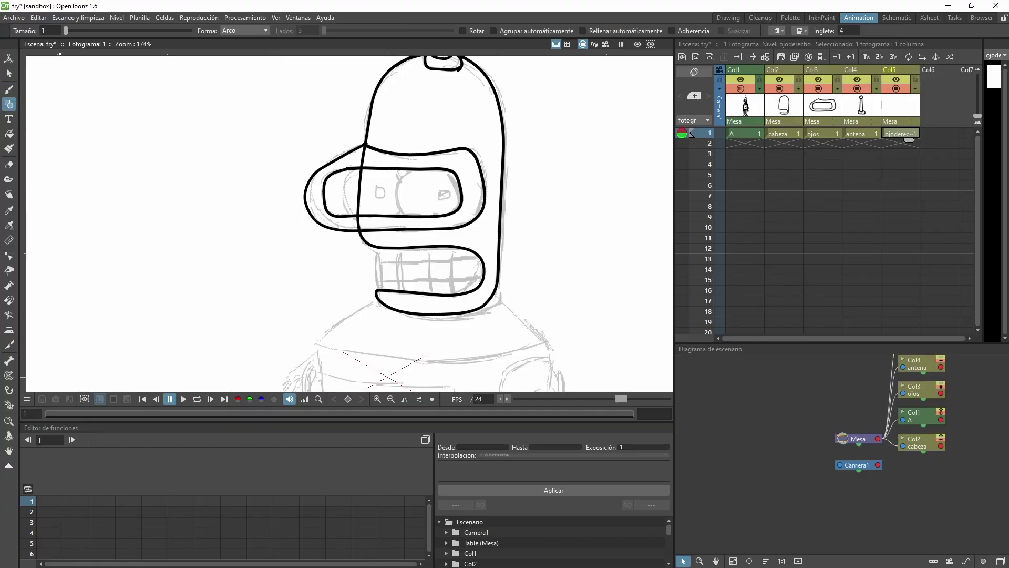
{"action": "left_click", "coordinate": [245, 31]}
{"action": "left_click", "coordinate": [237, 48]}
{"action": "mouse_move", "coordinate": [404, 165]}
{"action": "left_mouse_down"}
{"action": "mouse_move", "coordinate": [428, 180]}
{"action": "mouse_move", "coordinate": [407, 180]}
{"action": "mouse_move", "coordinate": [451, 206]}
{"action": "left_mouse_up"}
{"action": "left_click", "coordinate": [9, 73]}
{"action": "left_click", "coordinate": [430, 175]}
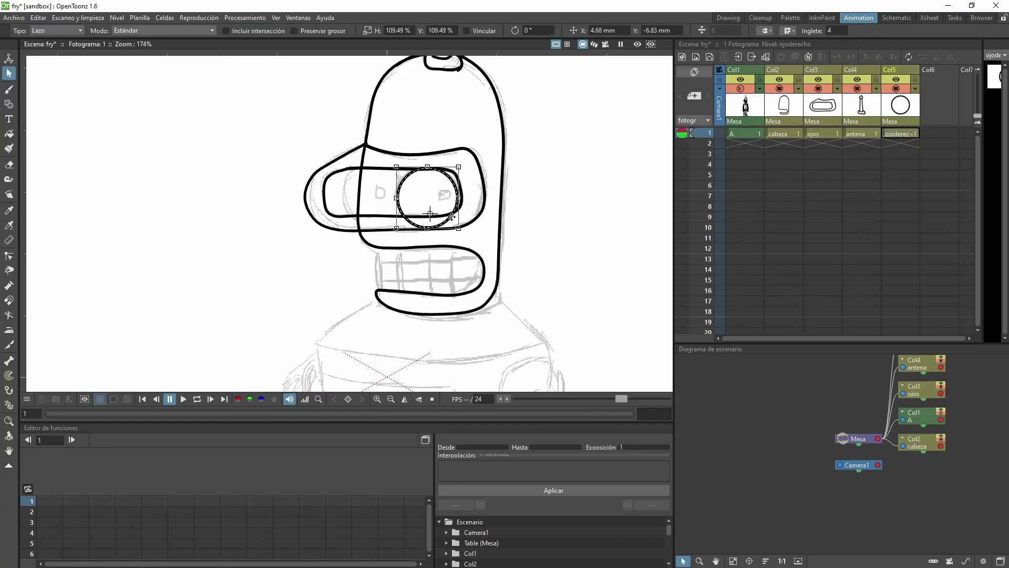
Create a vector level named "ojoizquierdo" in the sixth column.
{"action": "left_click", "coordinate": [940, 134]}
{"action": "left_click", "coordinate": [710, 57]}
{"action": "type", "text": "ojo"}
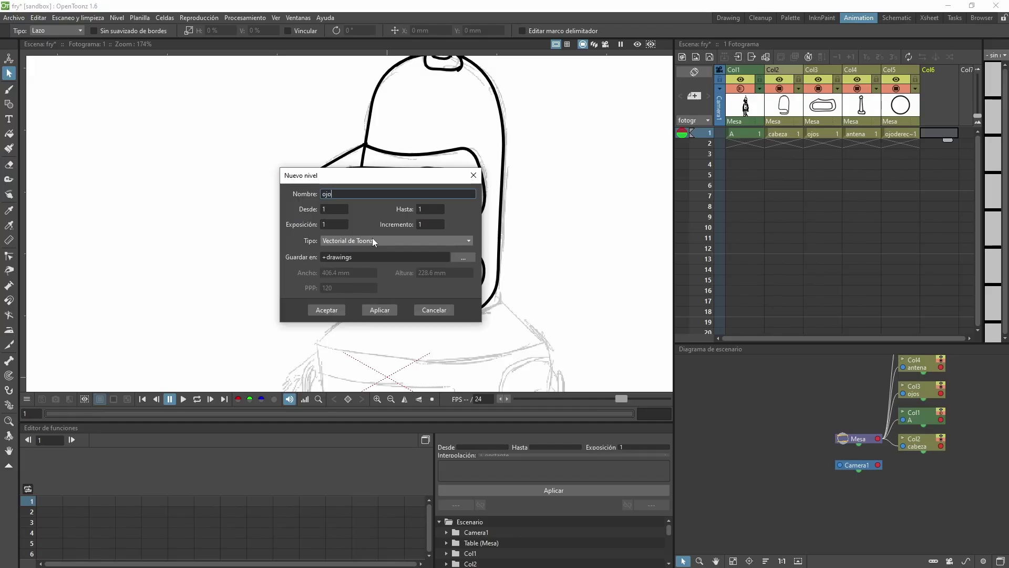
{"action": "type", "text": "izquierdo"}
{"action": "key", "text": "Return"}
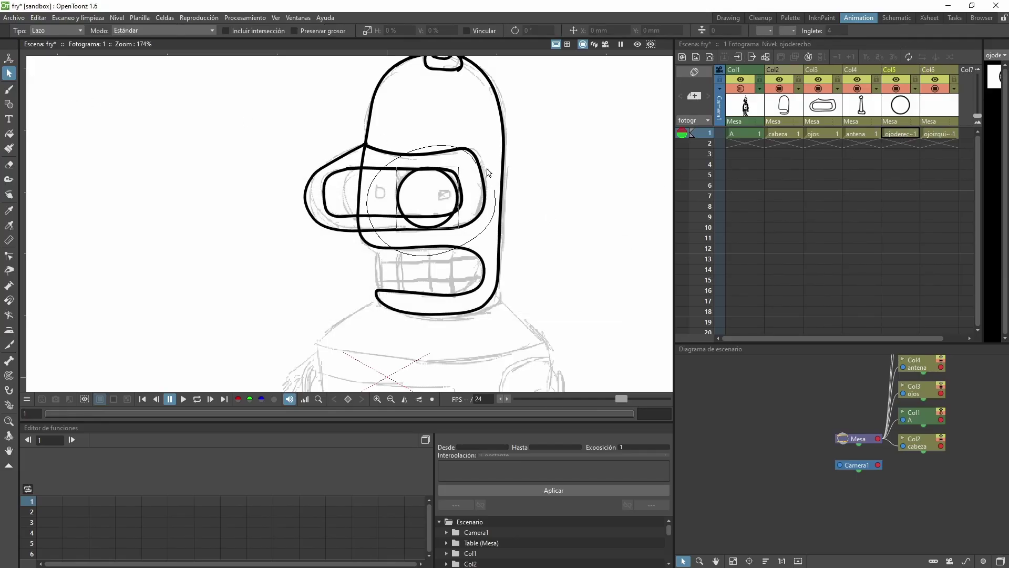
Paste the eye circle into the ojoizquierdo level and move it over the sketched left eye.
{"action": "key", "text": "ctrl+v"}
{"action": "left_click", "coordinate": [431, 170]}
{"action": "left_click_drag", "start_coordinate": [425, 203], "coordinate": [371, 202]}
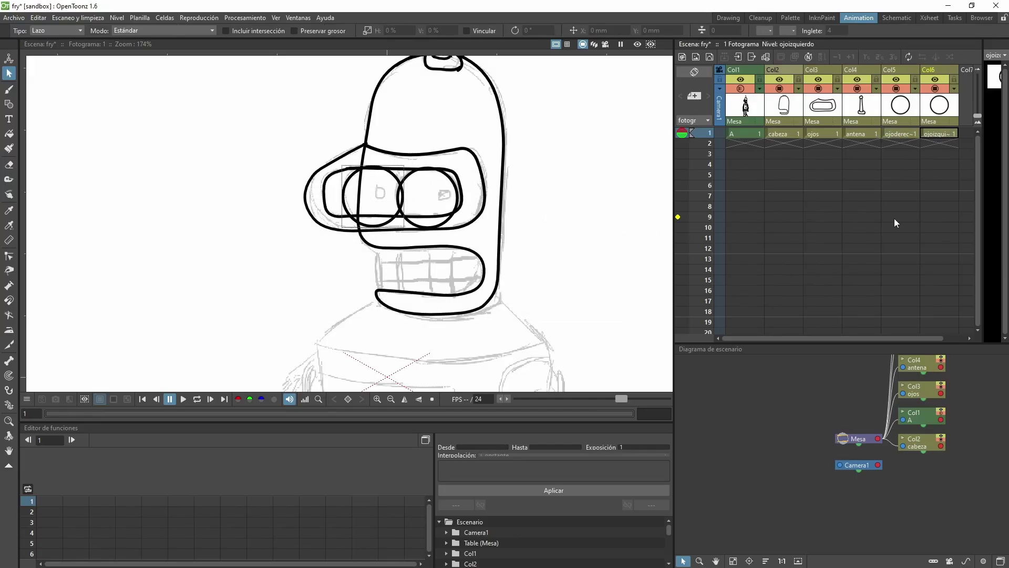
Create a vector level named "pupiladerecha" in the seventh column.
{"action": "left_click", "coordinate": [966, 133]}
{"action": "left_click", "coordinate": [709, 57]}
{"action": "type", "text": "pupiladerecha"}
{"action": "key", "text": "Return"}
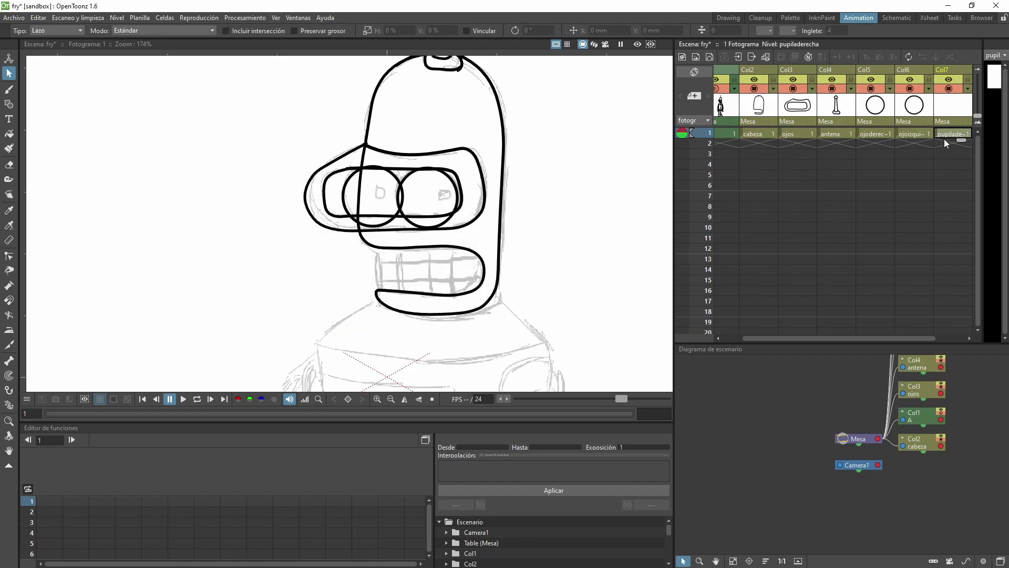
Draw a small rectangle over the sketched right pupil with the Geometric tool.
{"action": "key", "text": "g"}
{"action": "left_click", "coordinate": [230, 31]}
{"action": "left_click", "coordinate": [240, 41]}
{"action": "left_click_drag", "start_coordinate": [438, 191], "coordinate": [450, 200]}
Create a vector level named "pupilaizquierda" in the eighth column.
{"action": "left_click", "coordinate": [952, 133]}
{"action": "left_click_drag", "start_coordinate": [836, 338], "coordinate": [867, 338]}
{"action": "left_click", "coordinate": [952, 133]}
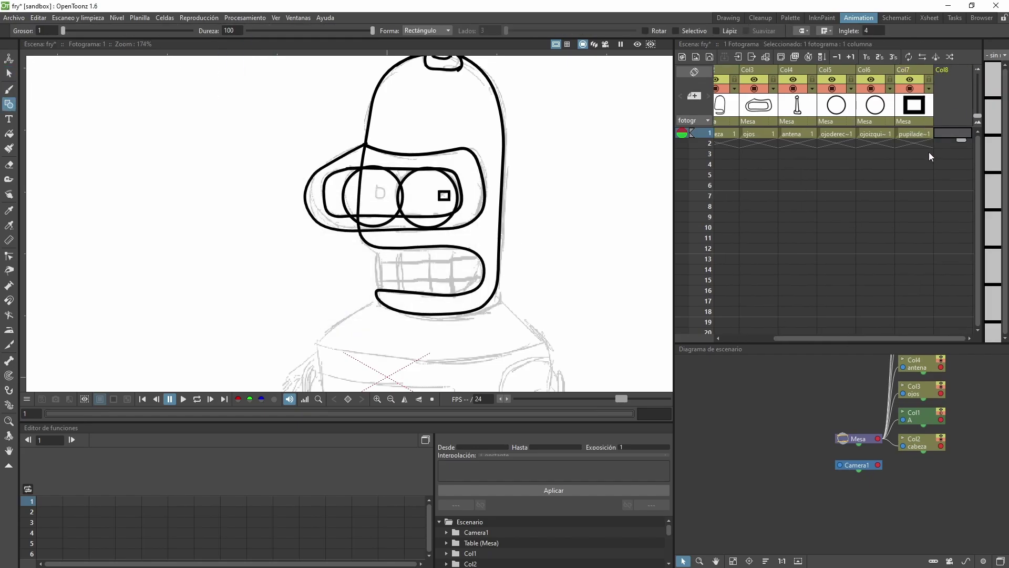
{"action": "left_click", "coordinate": [711, 56]}
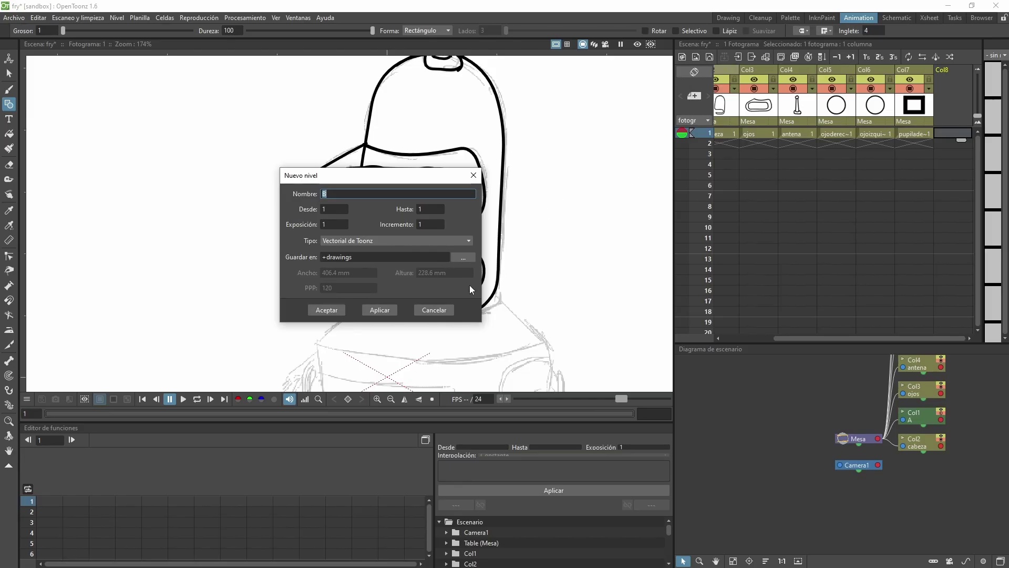
{"action": "type", "text": "pupilaizquierda"}
{"action": "left_click", "coordinate": [329, 312]}
Copy the right pupil's rectangle into the pupilaizquierda level and move it over the sketched left pupil.
{"action": "left_click", "coordinate": [914, 134]}
{"action": "key", "text": "s"}
{"action": "left_click", "coordinate": [444, 196]}
{"action": "key", "text": "ctrl+c"}
{"action": "left_click", "coordinate": [952, 134]}
{"action": "key", "text": "ctrl+v"}
{"action": "left_click", "coordinate": [445, 199]}
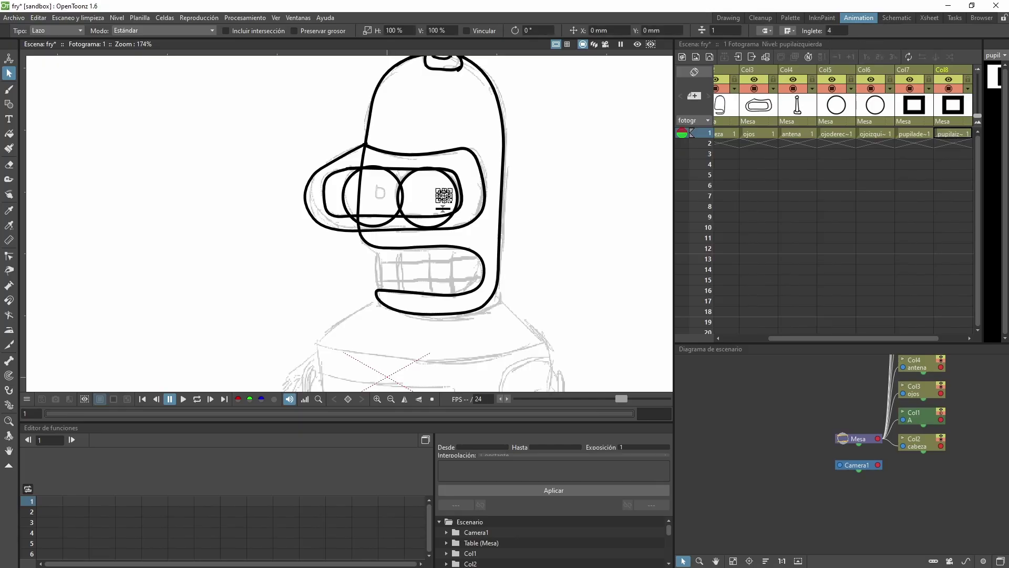
{"action": "left_click_drag", "start_coordinate": [446, 200], "coordinate": [383, 199]}
{"action": "left_click_drag", "start_coordinate": [452, 273], "coordinate": [428, 212]}
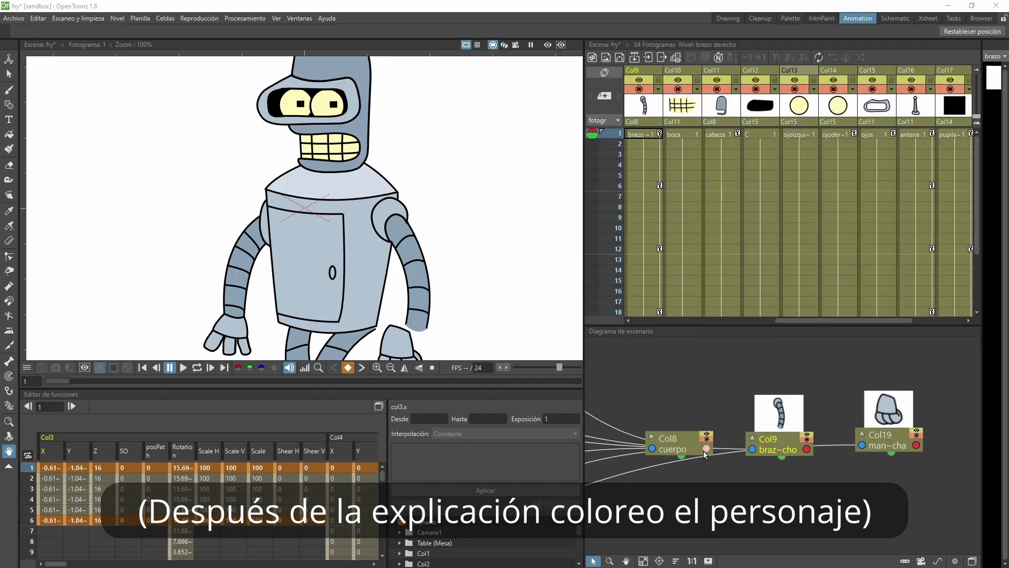
Show the cuerpo node's thumbnail in the stage schematic and reposition the right-hand and cuerpo nodes to space them out.
{"action": "left_click", "coordinate": [652, 436]}
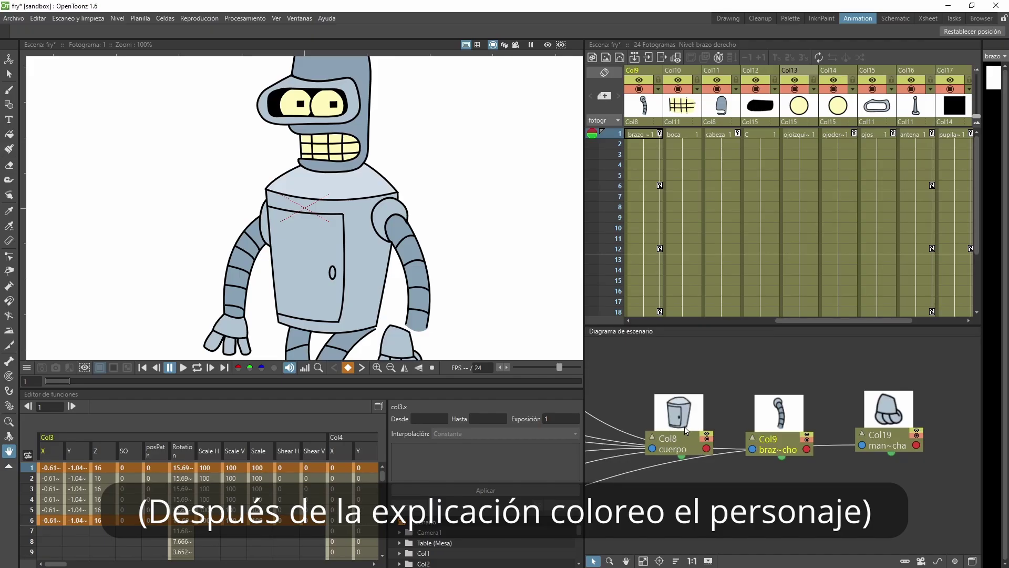
{"action": "scroll", "coordinate": [879, 437], "scroll_direction": "down", "scroll_amount": 1}
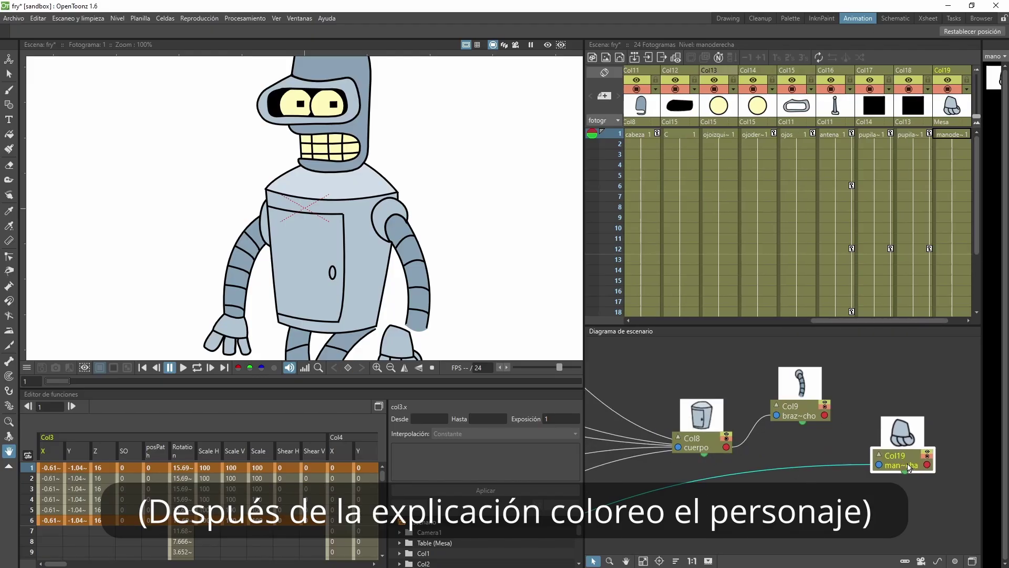
{"action": "left_click_drag", "start_coordinate": [908, 464], "coordinate": [928, 478]}
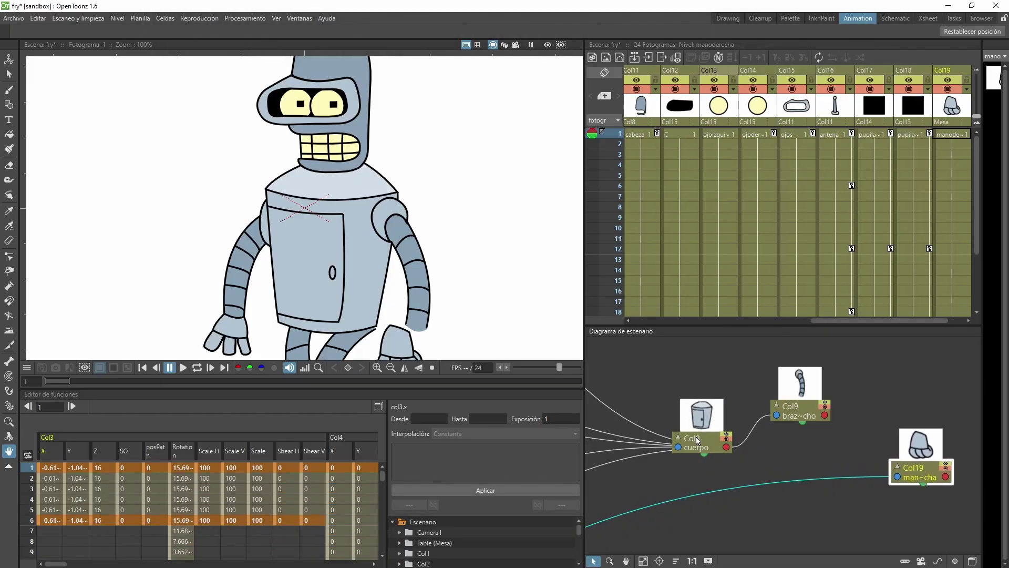
{"action": "left_click_drag", "start_coordinate": [697, 439], "coordinate": [655, 443]}
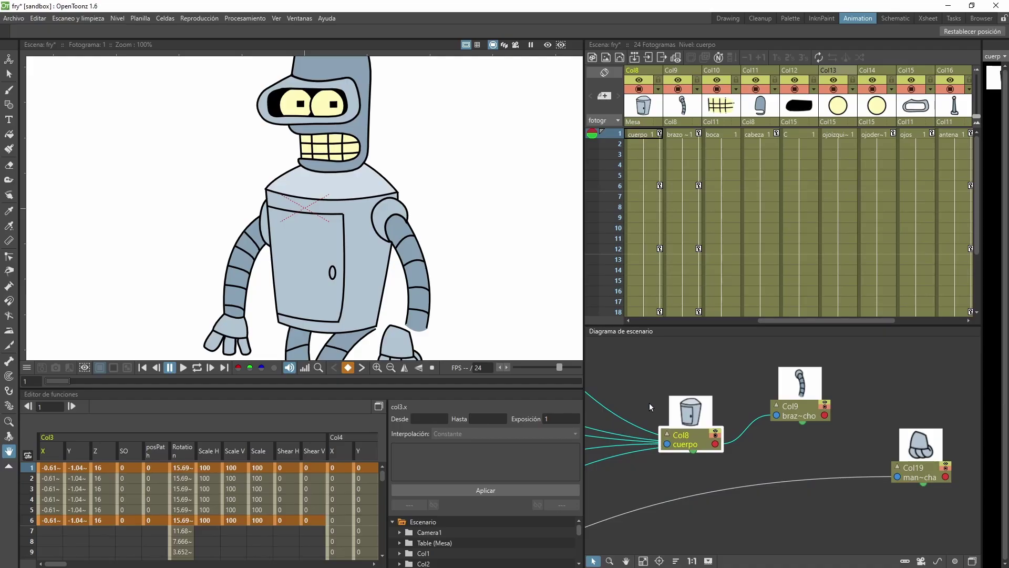
Reposition the cuerpo and brazo derecho nodes in the stage schematic so the arm sits lower than the body.
{"action": "left_click_drag", "start_coordinate": [648, 403], "coordinate": [637, 468]}
{"action": "left_click_drag", "start_coordinate": [796, 411], "coordinate": [804, 440]}
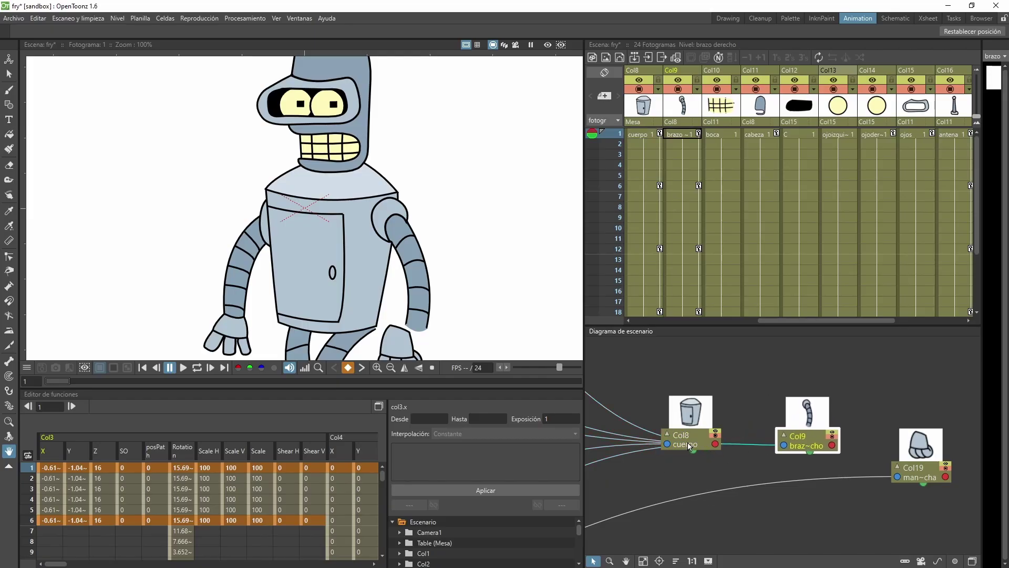
{"action": "left_click_drag", "start_coordinate": [687, 443], "coordinate": [688, 410]}
{"action": "left_click_drag", "start_coordinate": [810, 434], "coordinate": [790, 441]}
Move the manoderecha node below the brazo derecho node and link it as the arm's child.
{"action": "left_click_drag", "start_coordinate": [923, 472], "coordinate": [912, 512]}
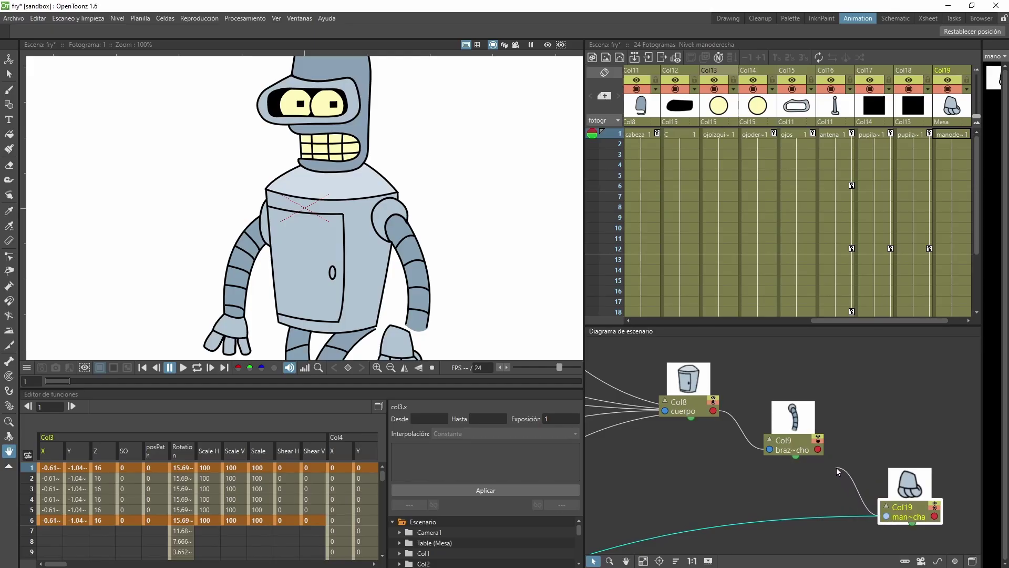
{"action": "left_click_drag", "start_coordinate": [826, 462], "coordinate": [821, 457]}
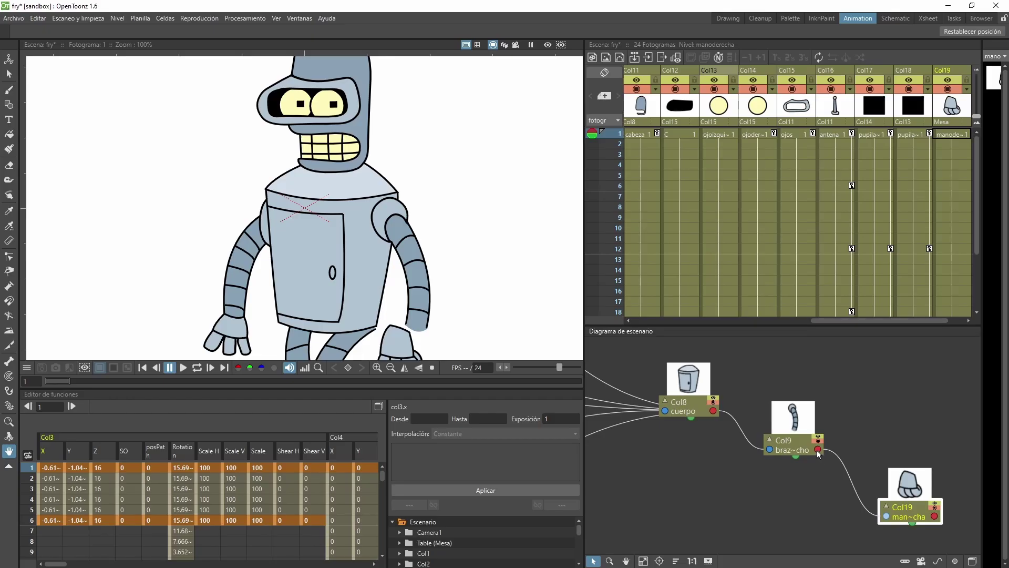
{"action": "left_click_drag", "start_coordinate": [818, 455], "coordinate": [819, 455]}
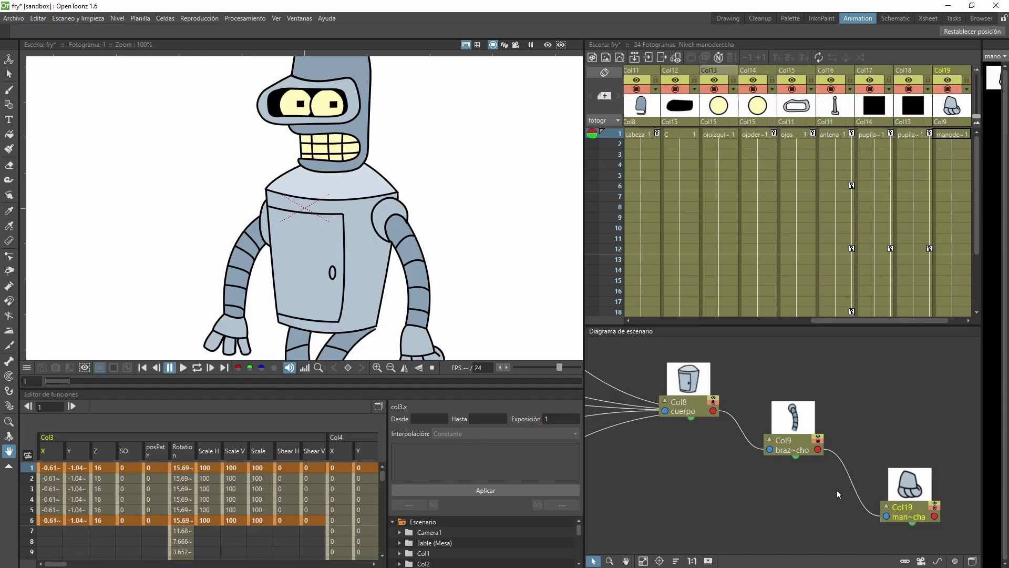
Rotate the right arm to about 0.43° at frame 1 using the Animate tool in Rotation mode.
{"action": "left_click", "coordinate": [787, 447]}
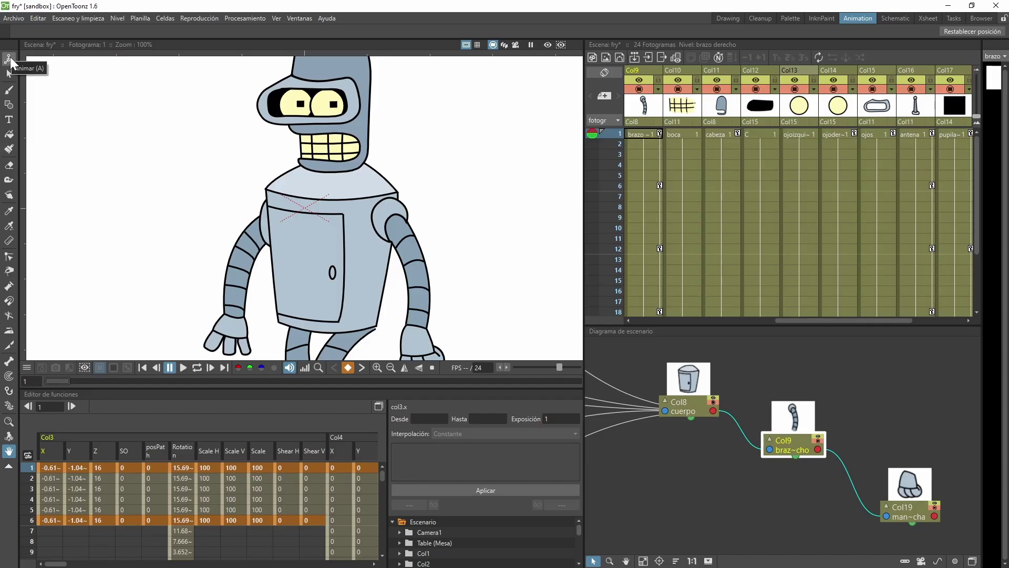
{"action": "left_click", "coordinate": [9, 59]}
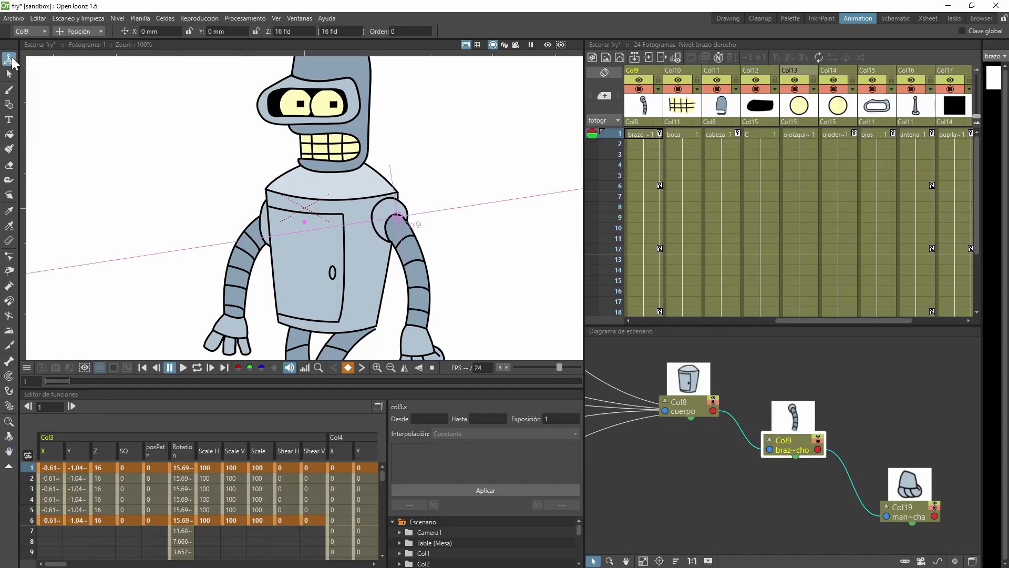
{"action": "left_click", "coordinate": [78, 27]}
{"action": "left_click", "coordinate": [79, 55]}
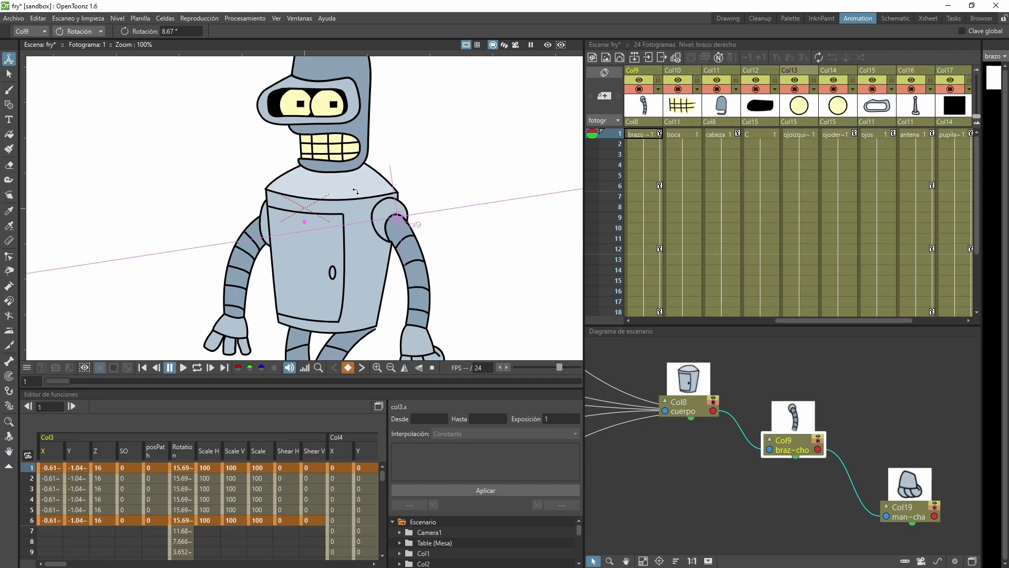
{"action": "scroll", "coordinate": [413, 203], "scroll_direction": "down", "scroll_amount": 2}
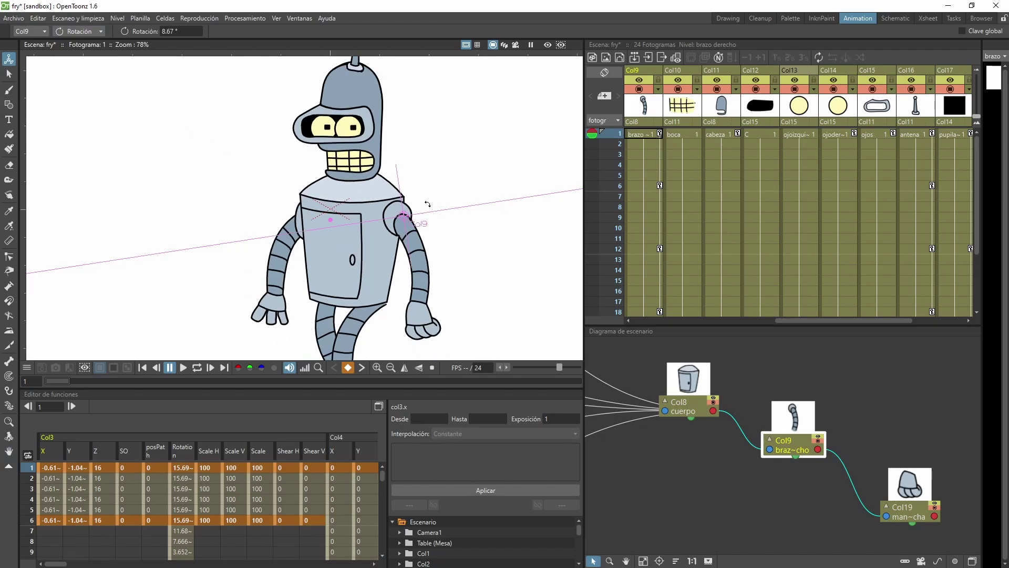
{"action": "mouse_move", "coordinate": [427, 204]}
{"action": "left_mouse_down"}
{"action": "mouse_move", "coordinate": [413, 225]}
{"action": "mouse_move", "coordinate": [434, 227]}
{"action": "mouse_move", "coordinate": [436, 209]}
{"action": "mouse_move", "coordinate": [427, 225]}
{"action": "mouse_move", "coordinate": [418, 219]}
{"action": "mouse_move", "coordinate": [433, 219]}
{"action": "mouse_move", "coordinate": [434, 233]}
{"action": "mouse_move", "coordinate": [424, 207]}
{"action": "mouse_move", "coordinate": [426, 225]}
{"action": "mouse_move", "coordinate": [433, 206]}
{"action": "left_mouse_up"}
{"action": "scroll", "coordinate": [746, 502], "scroll_direction": "down", "scroll_amount": 4}
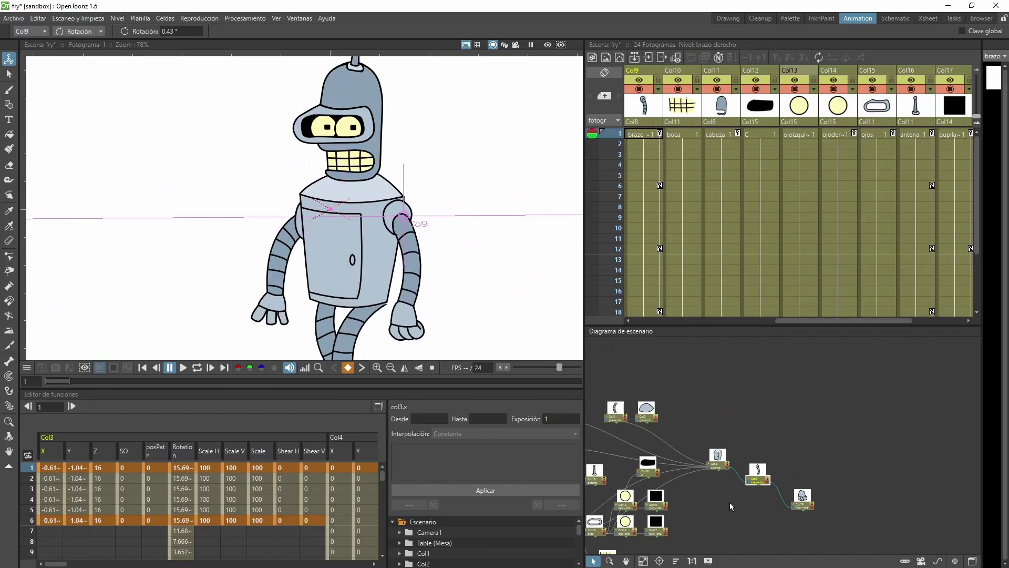
{"action": "key", "text": "space"}
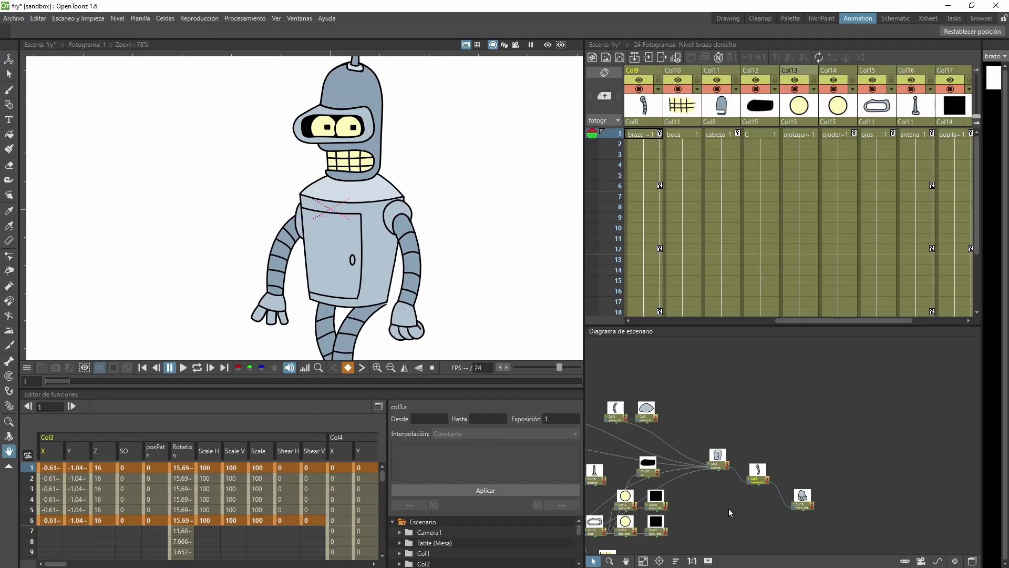
{"action": "left_click_drag", "start_coordinate": [728, 509], "coordinate": [843, 476]}
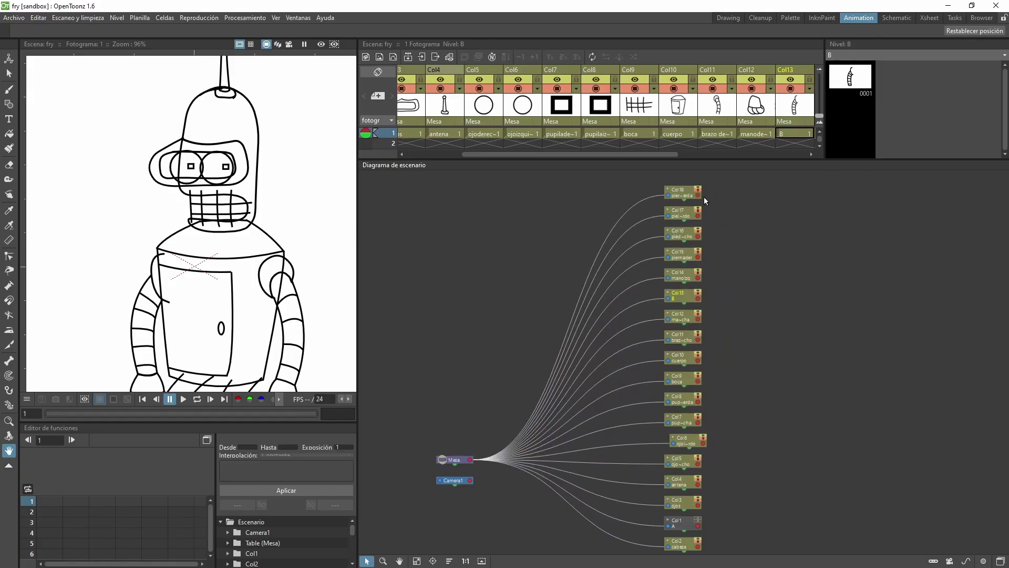
Pull the left-leg, cuerpo, brazo derecho and manoderecha nodes out of the stacked column in the stage schematic.
{"action": "left_click", "coordinate": [707, 193]}
{"action": "left_click_drag", "start_coordinate": [707, 194], "coordinate": [562, 324]}
{"action": "scroll", "coordinate": [559, 284], "scroll_direction": "up", "scroll_amount": 2}
{"action": "scroll", "coordinate": [559, 284], "scroll_direction": "down", "scroll_amount": 1}
{"action": "left_click_drag", "start_coordinate": [701, 348], "coordinate": [849, 289]}
{"action": "left_click_drag", "start_coordinate": [700, 306], "coordinate": [851, 336]}
{"action": "scroll", "coordinate": [591, 349], "scroll_direction": "up", "scroll_amount": 4}
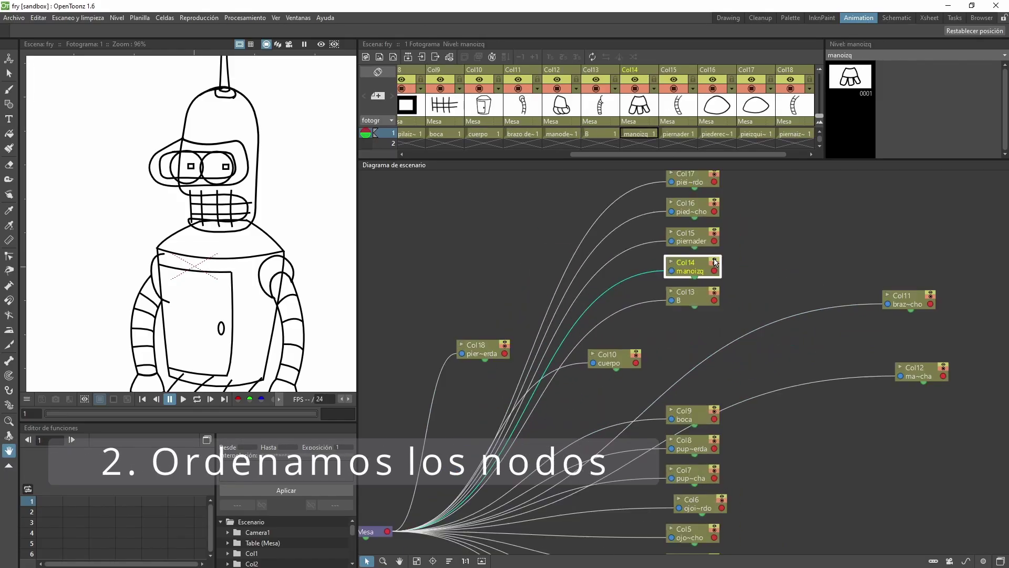
Place the manoizq node beside the left-leg node and the piernader node below the right-hand node.
{"action": "left_click", "coordinate": [718, 267]}
{"action": "left_click", "coordinate": [718, 266]}
{"action": "scroll", "coordinate": [642, 261], "scroll_direction": "down", "scroll_amount": 8}
{"action": "left_click_drag", "start_coordinate": [652, 265], "coordinate": [455, 348]}
{"action": "left_click_drag", "start_coordinate": [655, 247], "coordinate": [807, 389]}
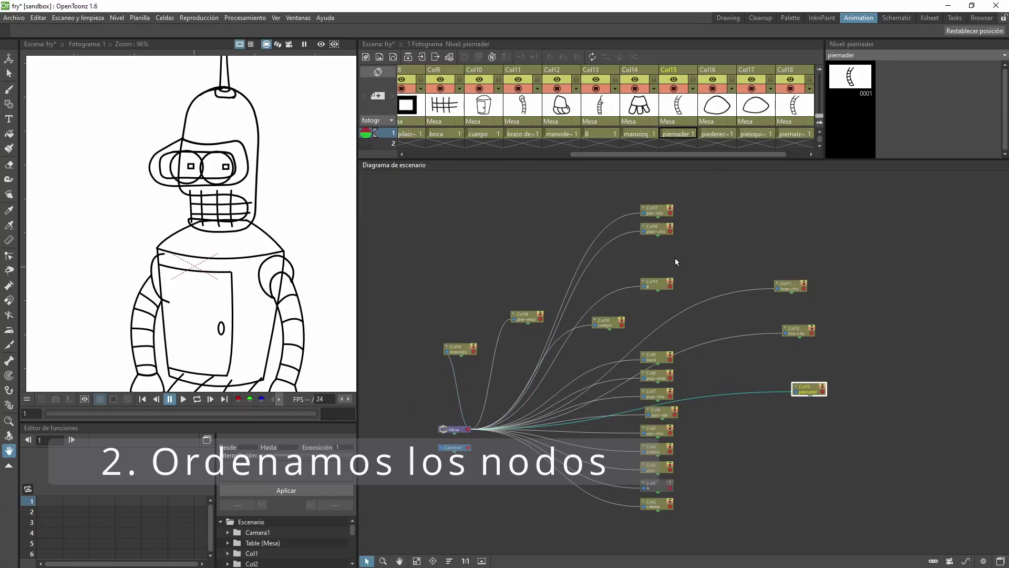
Move the Mesa and Camera1 nodes lower in the schematic and the cabeza node above the cuerpo node.
{"action": "left_click_drag", "start_coordinate": [460, 427], "coordinate": [528, 505]}
{"action": "left_click_drag", "start_coordinate": [459, 446], "coordinate": [450, 473]}
{"action": "left_click_drag", "start_coordinate": [657, 504], "coordinate": [573, 215]}
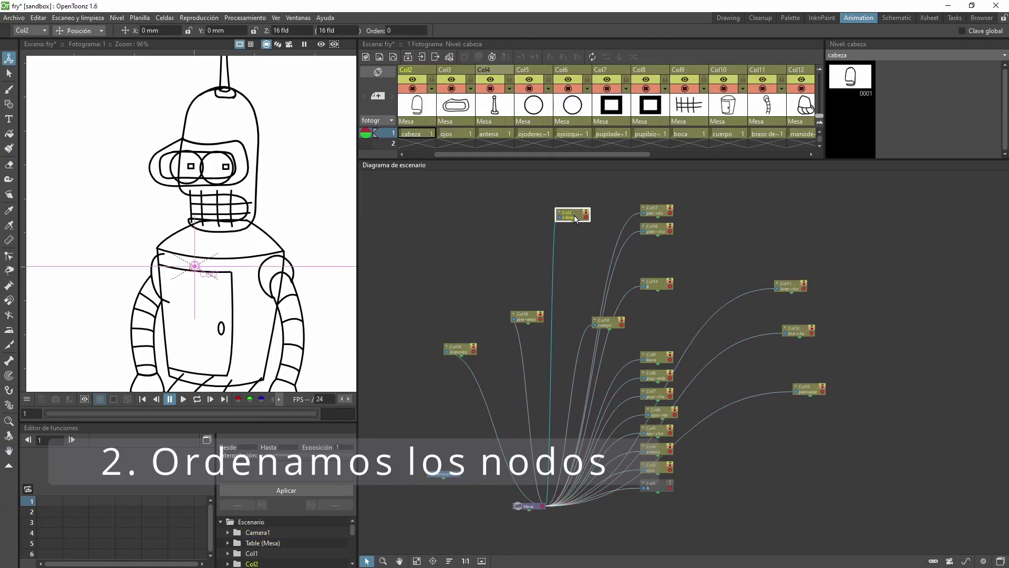
Move the sketch node A away from the body parts to a spot above Camera1, and nudge the Mesa node.
{"action": "left_click", "coordinate": [660, 491]}
{"action": "left_click_drag", "start_coordinate": [661, 491], "coordinate": [488, 548]}
{"action": "left_click_drag", "start_coordinate": [528, 508], "coordinate": [533, 509]}
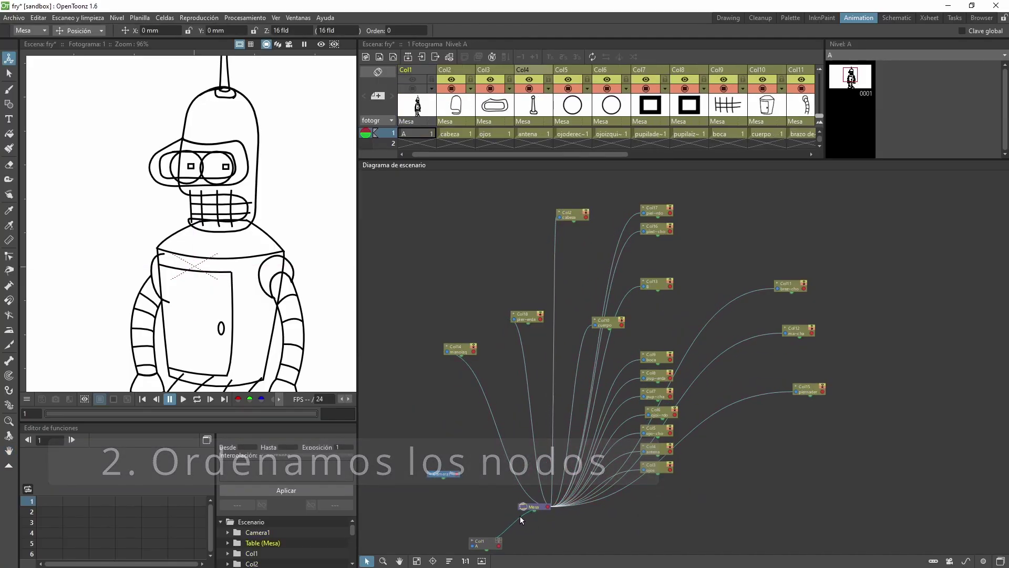
{"action": "left_click_drag", "start_coordinate": [487, 548], "coordinate": [410, 407]}
{"action": "left_click", "coordinate": [445, 438]}
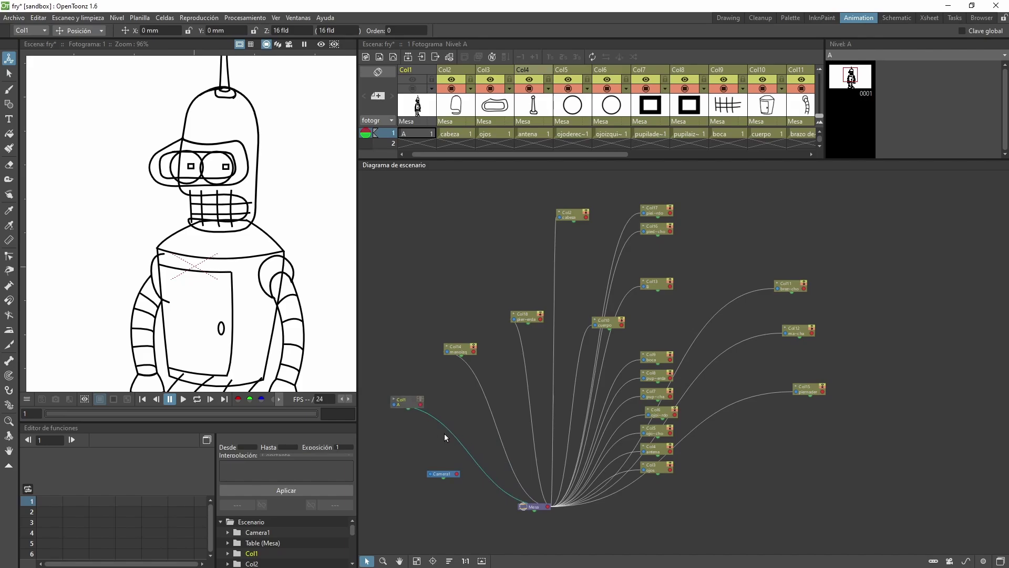
Spread the boca, B, left-leg, left-pupil, right-foot and right-leg nodes around the cuerpo node.
{"action": "scroll", "coordinate": [650, 340], "scroll_direction": "down", "scroll_amount": 3}
{"action": "scroll", "coordinate": [625, 366], "scroll_direction": "up", "scroll_amount": 4}
{"action": "left_click_drag", "start_coordinate": [669, 345], "coordinate": [588, 257]}
{"action": "left_click_drag", "start_coordinate": [670, 262], "coordinate": [441, 297]}
{"action": "left_click_drag", "start_coordinate": [523, 299], "coordinate": [493, 407]}
{"action": "left_click_drag", "start_coordinate": [670, 364], "coordinate": [505, 243]}
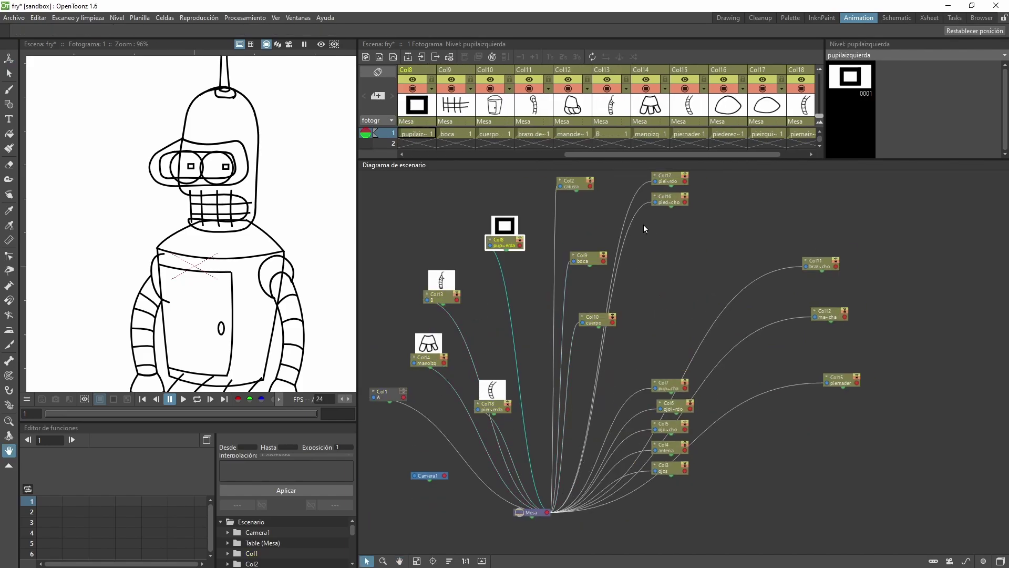
{"action": "left_click_drag", "start_coordinate": [669, 199], "coordinate": [759, 474]}
{"action": "left_click_drag", "start_coordinate": [841, 379], "coordinate": [814, 391]}
Arrange the ojoizquierdo, ojoderecho, antena and ojos nodes around the cabeza node.
{"action": "left_click_drag", "start_coordinate": [675, 404], "coordinate": [534, 223]}
{"action": "left_click_drag", "start_coordinate": [669, 424], "coordinate": [714, 223]}
{"action": "left_click_drag", "start_coordinate": [669, 498], "coordinate": [616, 208]}
{"action": "left_click_drag", "start_coordinate": [669, 520], "coordinate": [622, 332]}
{"action": "scroll", "coordinate": [557, 526], "scroll_direction": "down", "scroll_amount": 7}
{"action": "scroll", "coordinate": [582, 436], "scroll_direction": "up", "scroll_amount": 8}
{"action": "left_click_drag", "start_coordinate": [586, 491], "coordinate": [591, 342]}
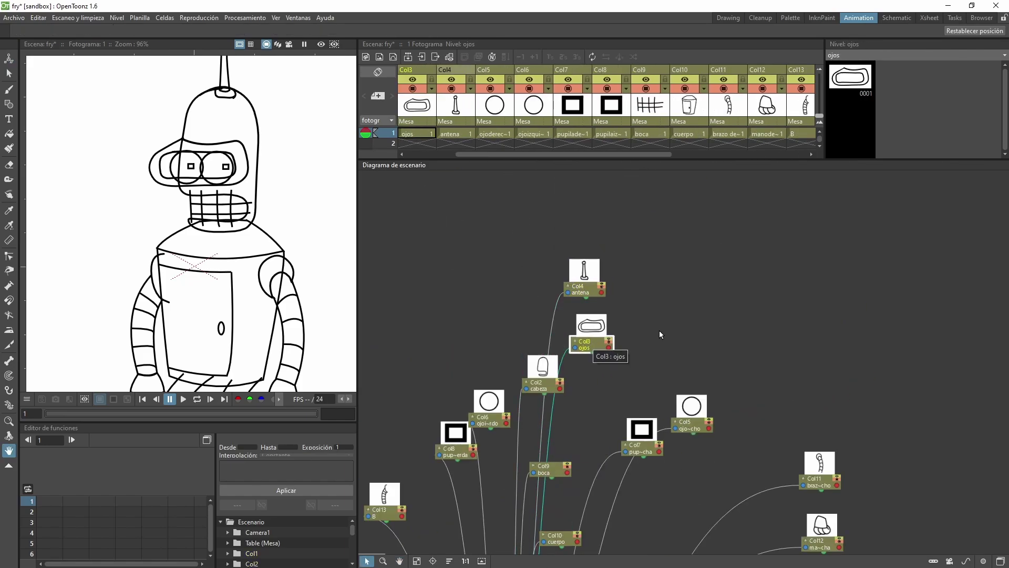
Link the ojos node to the cabeza node as its child.
{"action": "left_click_drag", "start_coordinate": [543, 383], "coordinate": [557, 375]}
{"action": "left_click_drag", "start_coordinate": [610, 301], "coordinate": [582, 383]}
{"action": "left_click", "coordinate": [550, 245]}
{"action": "mouse_move", "coordinate": [635, 295]}
{"action": "left_mouse_down"}
{"action": "mouse_move", "coordinate": [615, 311]}
{"action": "mouse_move", "coordinate": [642, 302]}
{"action": "left_mouse_up"}
{"action": "left_click", "coordinate": [560, 375]}
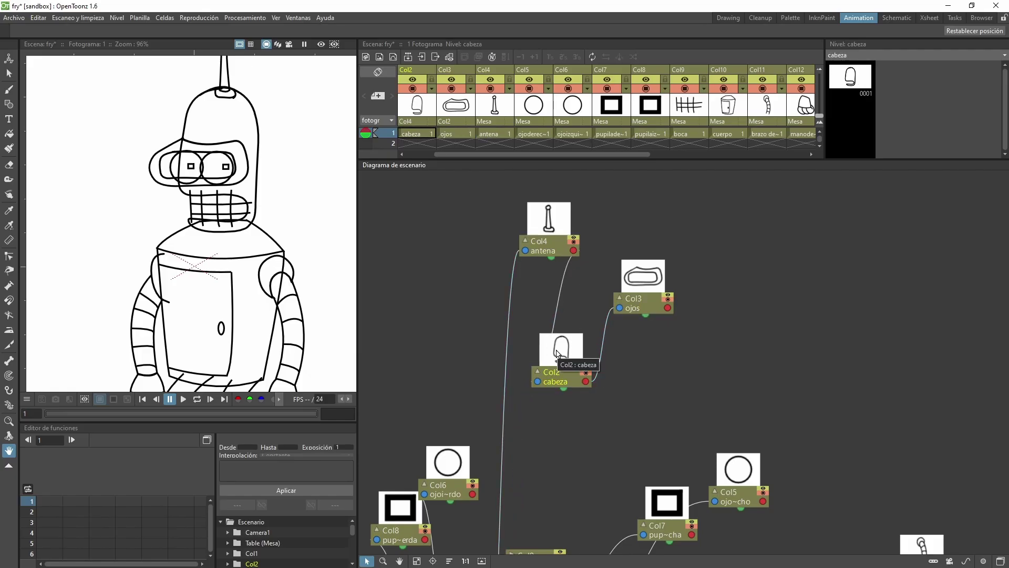
Correct the antenna link so antena is a child of cabeza, and reposition the antena, cabeza and ojos nodes.
{"action": "left_click_drag", "start_coordinate": [560, 376], "coordinate": [564, 345]}
{"action": "left_click_drag", "start_coordinate": [526, 250], "coordinate": [661, 292]}
{"action": "left_click_drag", "start_coordinate": [552, 249], "coordinate": [586, 352]}
{"action": "left_click_drag", "start_coordinate": [635, 287], "coordinate": [601, 236]}
{"action": "left_click_drag", "start_coordinate": [725, 223], "coordinate": [489, 203]}
Move the eye and pupil nodes near ojos, linking each eye to ojos and each pupil to its eye.
{"action": "scroll", "coordinate": [523, 318], "scroll_direction": "down", "scroll_amount": 2}
{"action": "left_click_drag", "start_coordinate": [465, 453], "coordinate": [678, 231]}
{"action": "left_click_drag", "start_coordinate": [427, 487], "coordinate": [678, 202]}
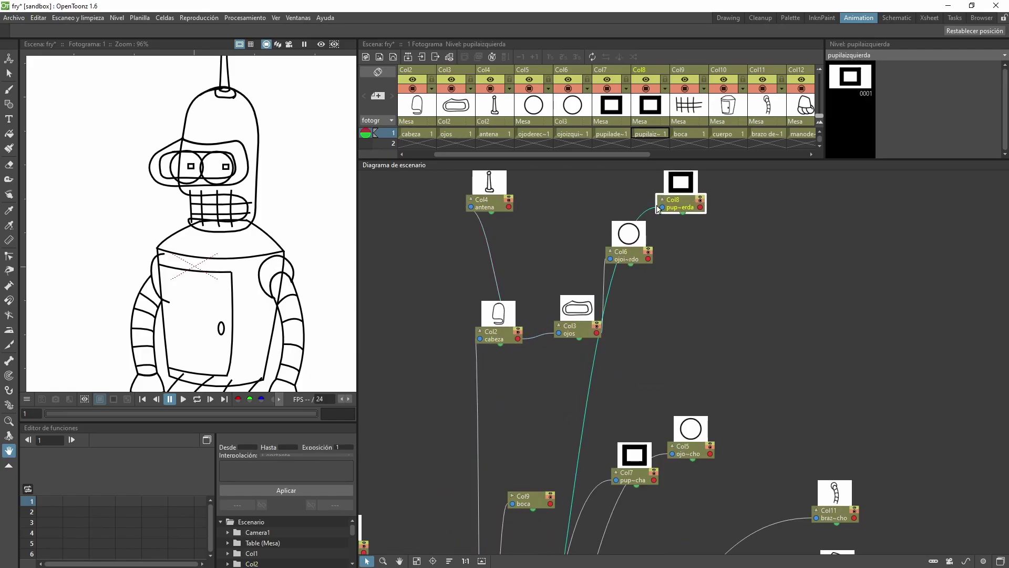
{"action": "left_click_drag", "start_coordinate": [692, 457], "coordinate": [824, 271]}
{"action": "left_click_drag", "start_coordinate": [894, 234], "coordinate": [844, 275]}
Link the boca node to cabeza, and link the cabeza and left-arm B nodes to cuerpo.
{"action": "scroll", "coordinate": [652, 378], "scroll_direction": "down", "scroll_amount": 2}
{"action": "left_click_drag", "start_coordinate": [568, 457], "coordinate": [546, 304]}
{"action": "scroll", "coordinate": [578, 368], "scroll_direction": "down", "scroll_amount": 1}
{"action": "left_click_drag", "start_coordinate": [604, 362], "coordinate": [541, 310]}
{"action": "left_click_drag", "start_coordinate": [453, 345], "coordinate": [554, 312]}
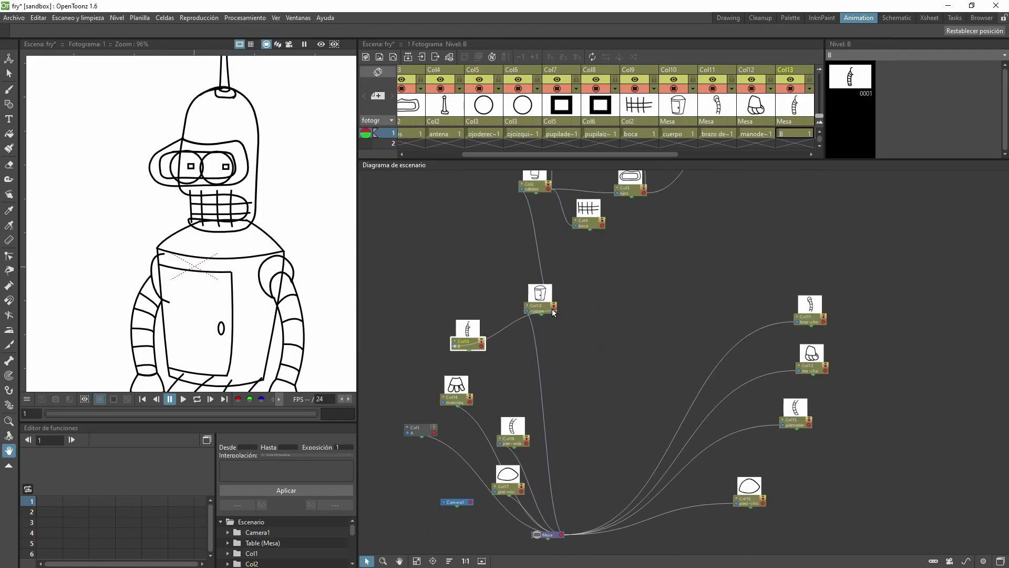
Link the right arm and both legs to cuerpo, and each hand and foot to its own arm or leg.
{"action": "left_click_drag", "start_coordinate": [810, 318], "coordinate": [677, 275]}
{"action": "left_click_drag", "start_coordinate": [454, 394], "coordinate": [457, 357]}
{"action": "left_click_drag", "start_coordinate": [799, 371], "coordinate": [692, 280]}
{"action": "left_click_drag", "start_coordinate": [812, 367], "coordinate": [749, 333]}
{"action": "left_click_drag", "start_coordinate": [500, 425], "coordinate": [566, 337]}
{"action": "left_click_drag", "start_coordinate": [783, 424], "coordinate": [696, 418]}
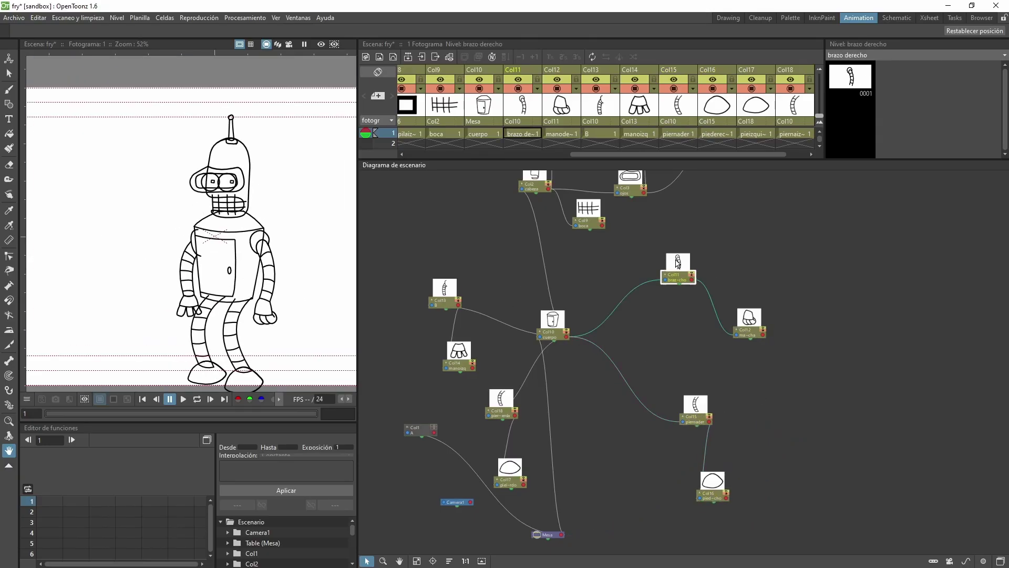
Set the Animate tool to Centro mode and move the right arm's pivot to the shoulder.
{"action": "left_click", "coordinate": [9, 58]}
{"action": "left_click", "coordinate": [80, 31]}
{"action": "left_click", "coordinate": [79, 100]}
{"action": "left_click", "coordinate": [674, 275]}
{"action": "left_click_drag", "start_coordinate": [194, 233], "coordinate": [207, 302]}
Set the pivot points of the cuerpo, right leg, left foot and left arm at their joints.
{"action": "left_click", "coordinate": [549, 332]}
{"action": "left_click", "coordinate": [693, 417]}
{"action": "left_click_drag", "start_coordinate": [47, 210], "coordinate": [45, 151]}
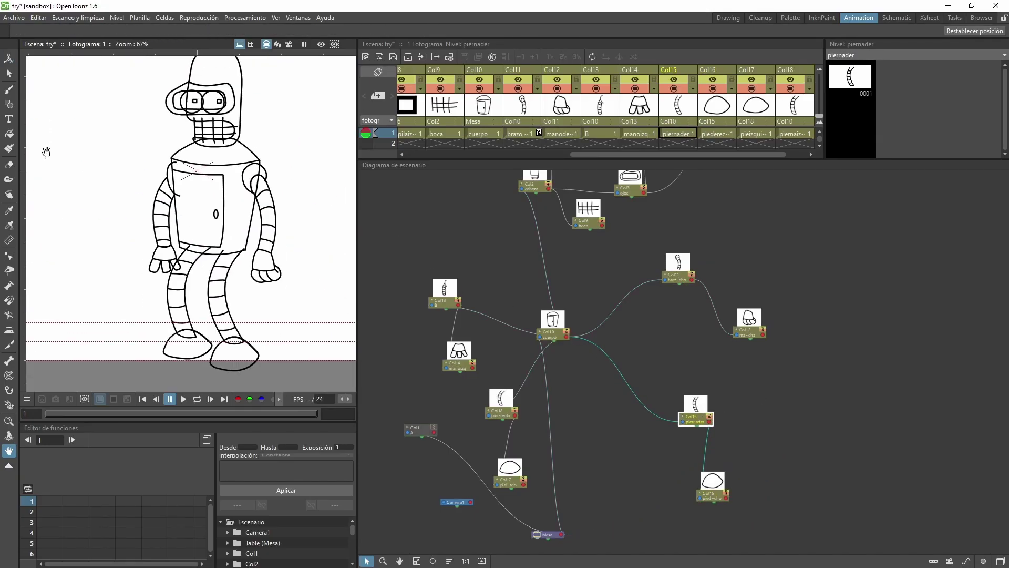
{"action": "left_click", "coordinate": [508, 480]}
{"action": "left_click_drag", "start_coordinate": [197, 171], "coordinate": [168, 216]}
{"action": "left_click", "coordinate": [440, 300]}
Set the pivot points of the mouth, head, both eyes and left pupil.
{"action": "left_click", "coordinate": [585, 221]}
{"action": "scroll", "coordinate": [237, 108], "scroll_direction": "up", "scroll_amount": 2}
{"action": "scroll", "coordinate": [601, 308], "scroll_direction": "up", "scroll_amount": 3}
{"action": "left_click", "coordinate": [435, 427]}
{"action": "left_click", "coordinate": [636, 349]}
{"action": "left_click", "coordinate": [770, 347]}
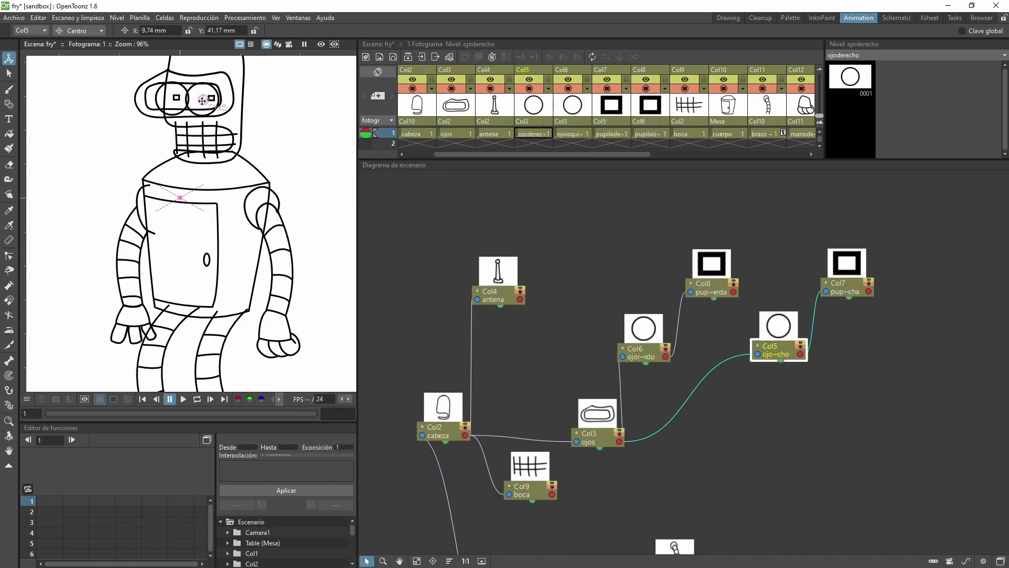
{"action": "left_click", "coordinate": [705, 282]}
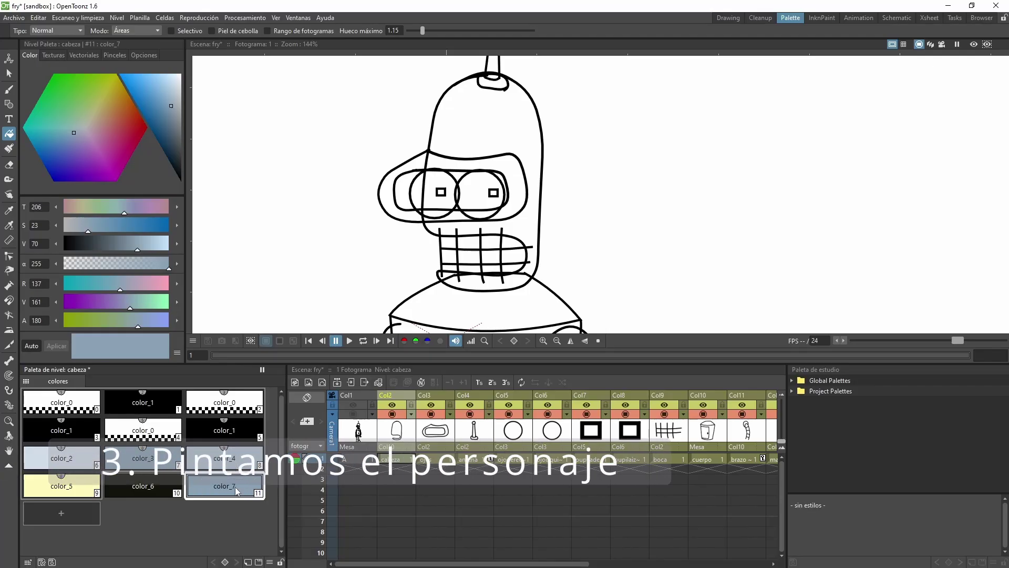
Fill the robot's head in the cabeza level with color_7.
{"action": "left_click", "coordinate": [235, 487]}
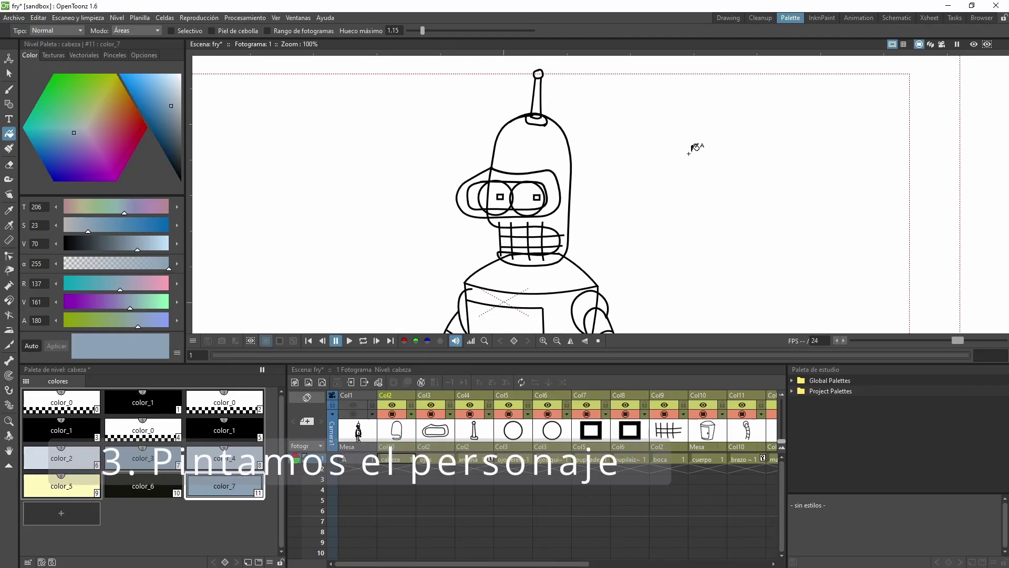
{"action": "left_click", "coordinate": [500, 134]}
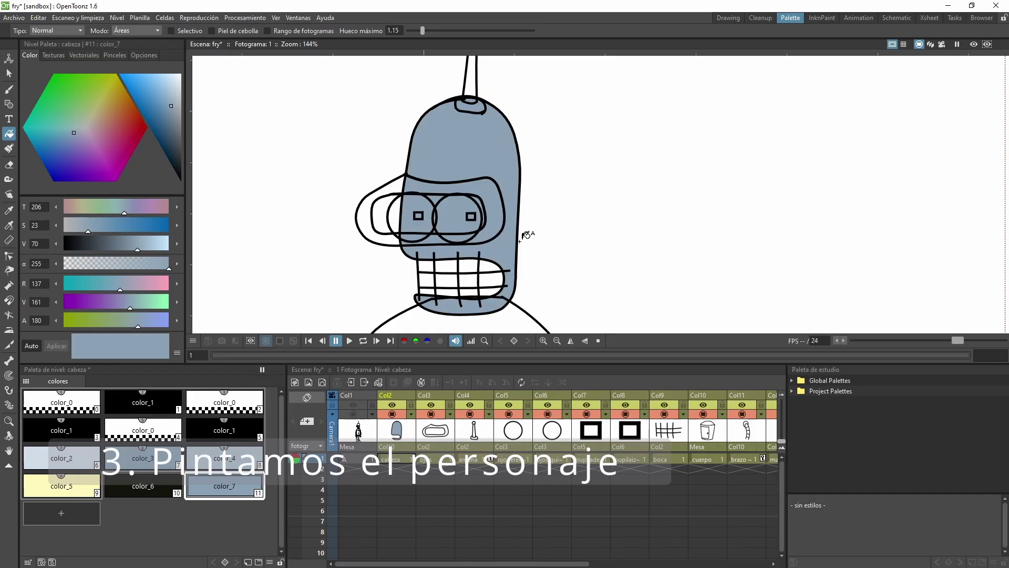
{"action": "scroll", "coordinate": [519, 240], "scroll_direction": "down", "scroll_amount": 9}
{"action": "key", "text": "space"}
{"action": "left_click_drag", "start_coordinate": [521, 258], "coordinate": [514, 225]}
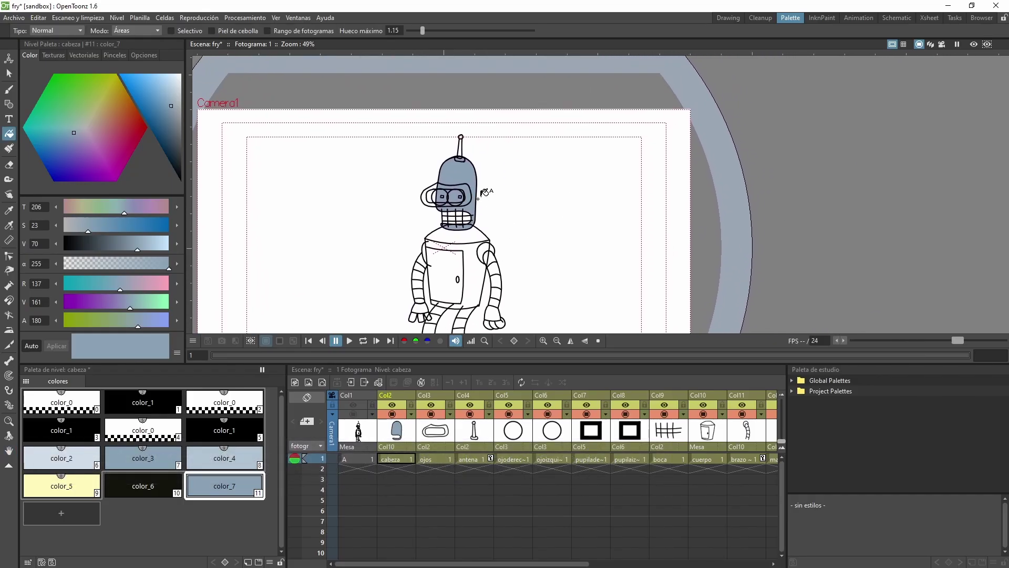
Fill the visor frame around the eyes in the ojos level with color_4.
{"action": "scroll", "coordinate": [466, 187], "scroll_direction": "up", "scroll_amount": 6}
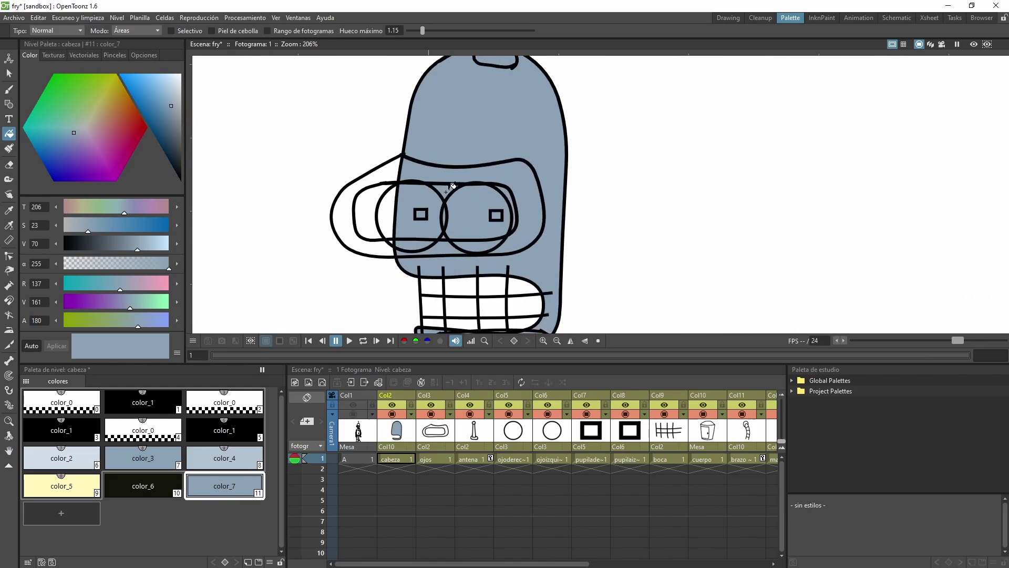
{"action": "left_click", "coordinate": [430, 459]}
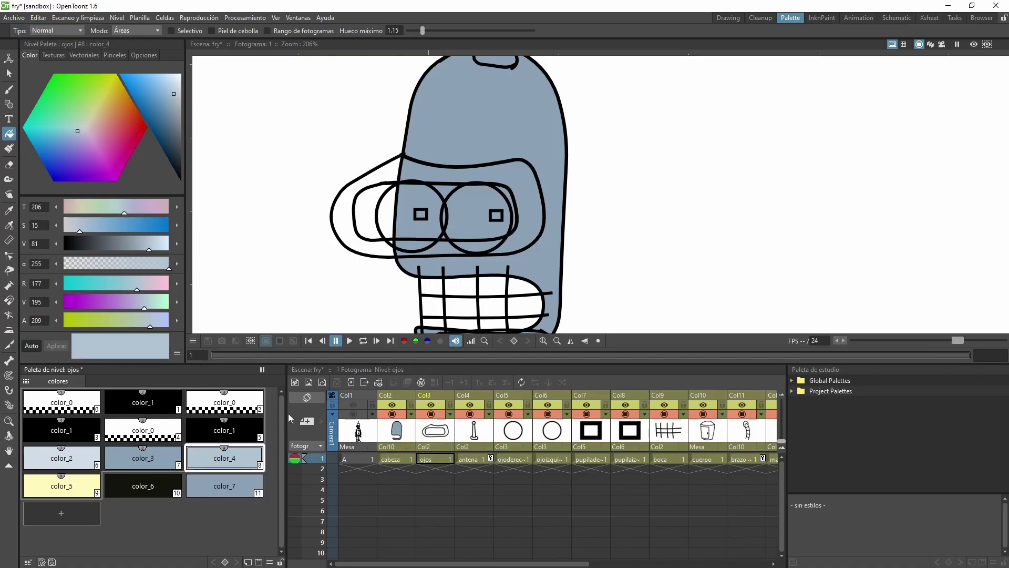
{"action": "left_click", "coordinate": [413, 167]}
Copy all the color styles from the ojos level's palette into the antena level's palette.
{"action": "left_click", "coordinate": [471, 462]}
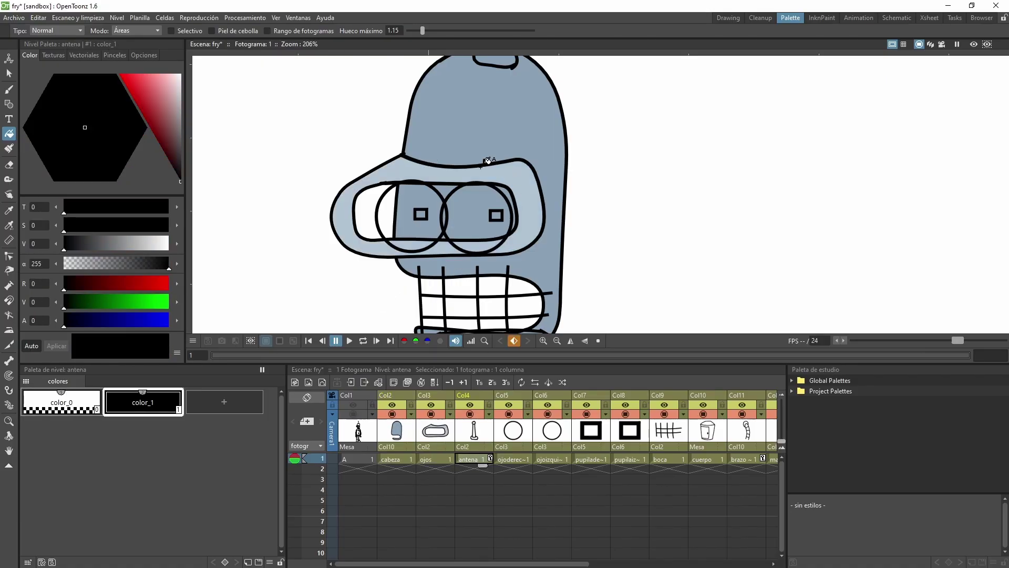
{"action": "left_click", "coordinate": [440, 463]}
{"action": "left_click", "coordinate": [77, 399]}
{"action": "left_click", "coordinate": [214, 484], "text": "shift"}
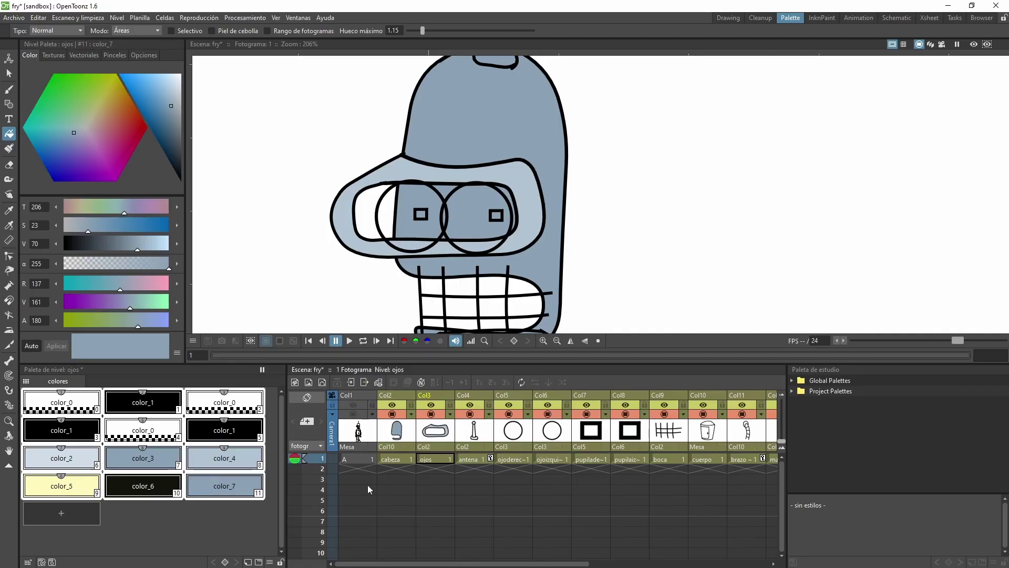
{"action": "left_click", "coordinate": [463, 457]}
{"action": "left_click", "coordinate": [156, 480]}
{"action": "key", "text": "ctrl+v"}
{"action": "left_click", "coordinate": [473, 459]}
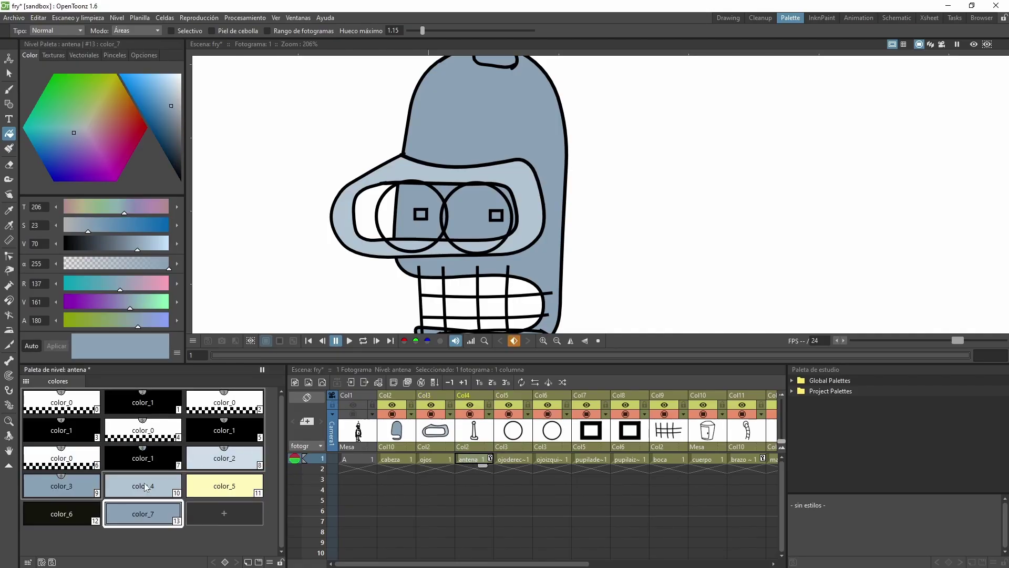
Fill the antenna's tip and base with color_2 and its shaft with color_7.
{"action": "left_click", "coordinate": [225, 462]}
{"action": "scroll", "coordinate": [457, 171], "scroll_direction": "down", "scroll_amount": 4}
{"action": "scroll", "coordinate": [473, 137], "scroll_direction": "up", "scroll_amount": 4}
{"action": "left_click", "coordinate": [440, 281]}
{"action": "left_click", "coordinate": [143, 513]}
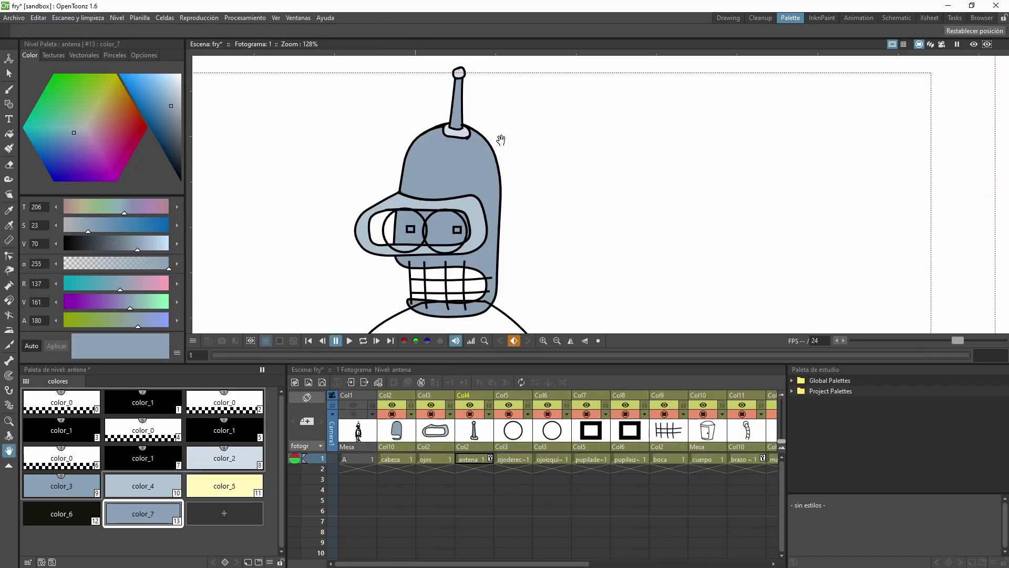
Paste the copied color styles into the ojoderecho level's palette and add a new style.
{"action": "left_click", "coordinate": [513, 460]}
{"action": "scroll", "coordinate": [447, 263], "scroll_direction": "up", "scroll_amount": 4}
{"action": "left_click", "coordinate": [143, 431]}
{"action": "left_click", "coordinate": [61, 513]}
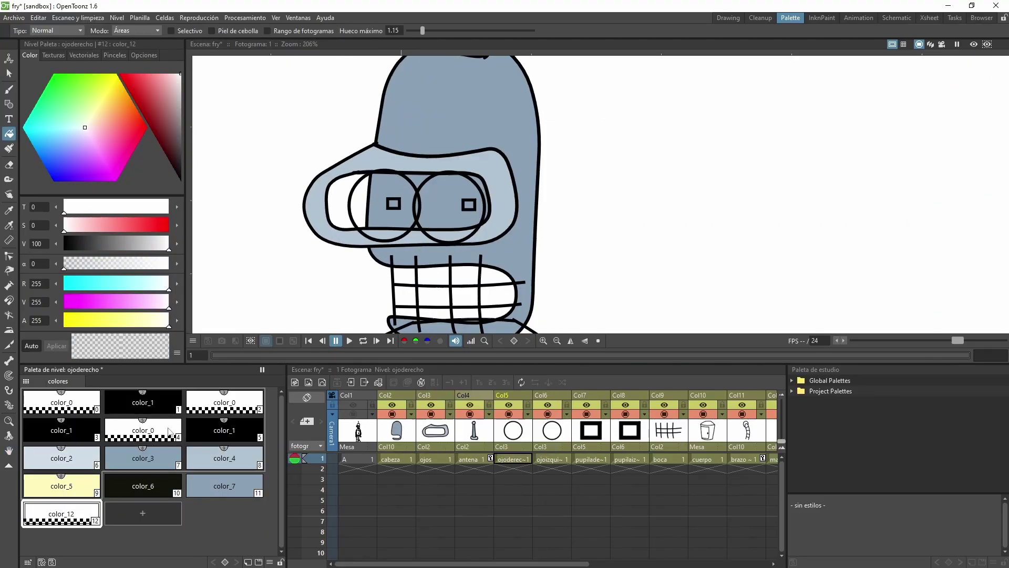
Set color_7 to opaque white in the ojoderecho and ojoizquierdo palettes and fill both eyes with it.
{"action": "right_click", "coordinate": [227, 483]}
{"action": "left_click", "coordinate": [266, 441]}
{"action": "left_click_drag", "start_coordinate": [581, 173], "coordinate": [602, 126]}
{"action": "left_click", "coordinate": [588, 132]}
{"action": "left_click", "coordinate": [452, 208]}
{"action": "left_click", "coordinate": [552, 459]}
{"action": "right_click", "coordinate": [226, 485]}
{"action": "left_click", "coordinate": [266, 441]}
{"action": "left_click", "coordinate": [393, 208]}
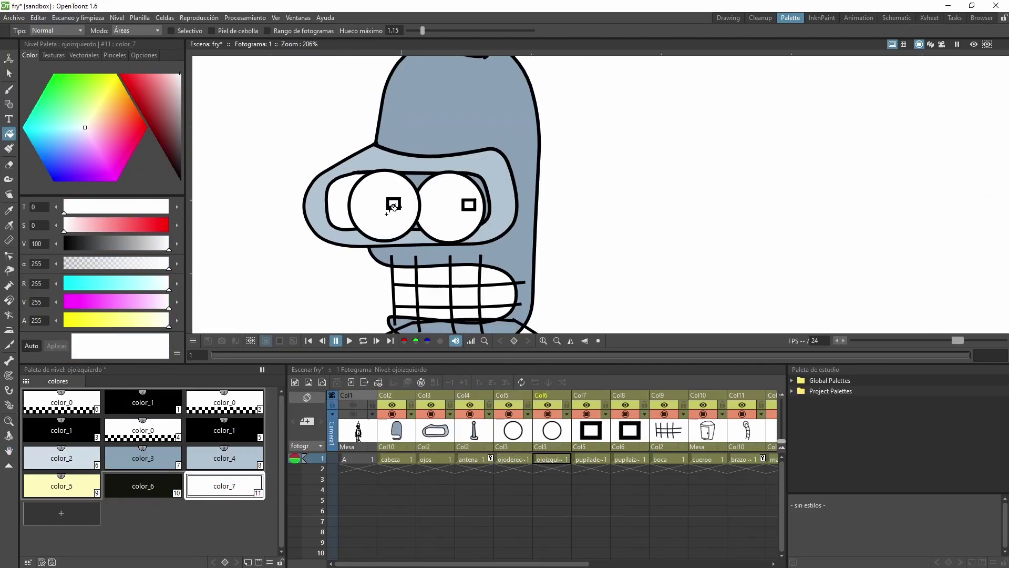
Fill the pupils in both pupil levels with color_6.
{"action": "left_click", "coordinate": [593, 462]}
{"action": "left_click", "coordinate": [143, 487]}
{"action": "left_click", "coordinate": [468, 205]}
{"action": "left_click", "coordinate": [630, 460]}
{"action": "left_click", "coordinate": [143, 486]}
{"action": "left_click", "coordinate": [394, 203]}
Close the open edges of the teeth grid in the boca level with arcs drawn in color_5.
{"action": "left_click", "coordinate": [668, 460]}
{"action": "scroll", "coordinate": [473, 304], "scroll_direction": "up", "scroll_amount": 3}
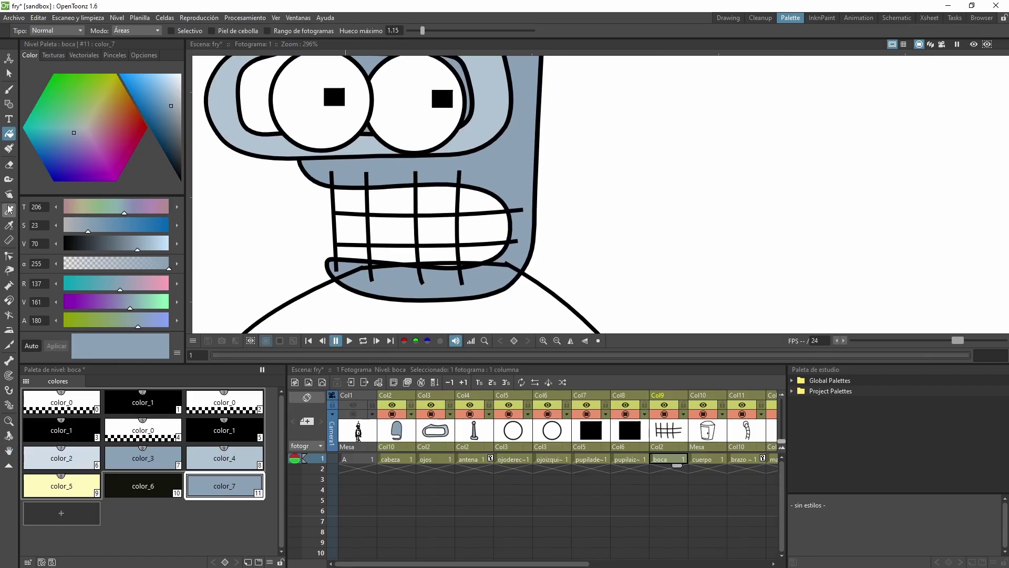
{"action": "left_click", "coordinate": [123, 32]}
{"action": "left_click", "coordinate": [63, 33]}
{"action": "left_click", "coordinate": [61, 486]}
{"action": "left_click", "coordinate": [9, 105]}
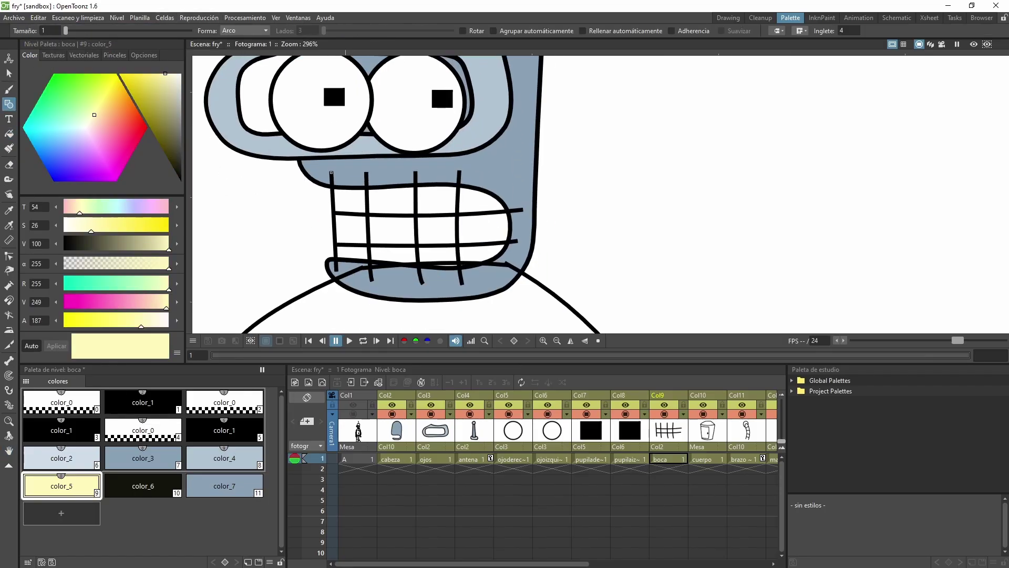
{"action": "left_click", "coordinate": [333, 172]}
{"action": "left_click", "coordinate": [504, 186]}
{"action": "left_click", "coordinate": [446, 169]}
{"action": "left_click", "coordinate": [504, 186]}
{"action": "left_click", "coordinate": [532, 244]}
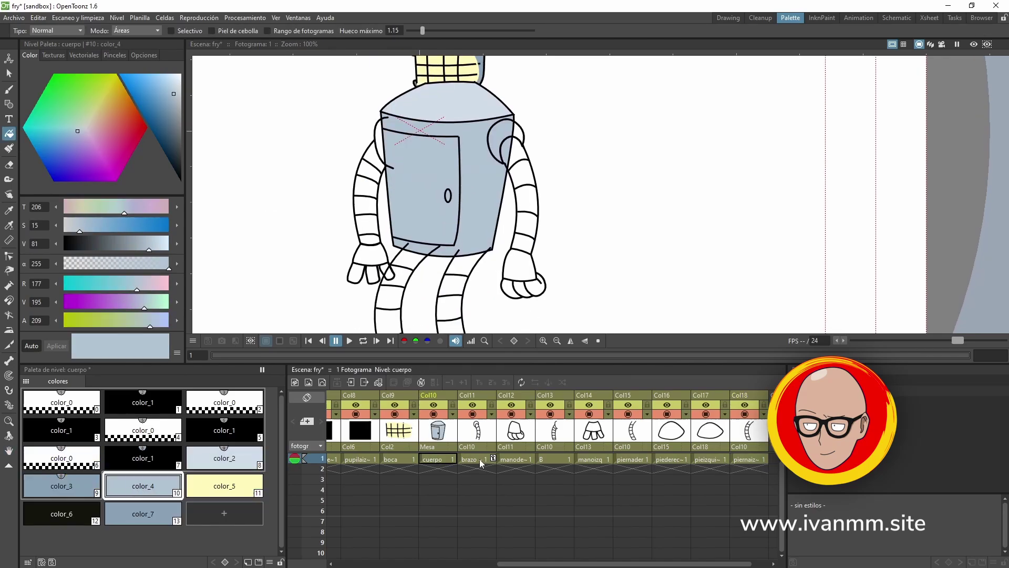
Fill the shoulder and segments of the brazo derecho level with color_3, closing the wrist opening with an arc.
{"action": "left_click", "coordinate": [479, 463]}
{"action": "left_click", "coordinate": [502, 137]}
{"action": "left_click", "coordinate": [143, 458]}
{"action": "left_click", "coordinate": [527, 200]}
{"action": "left_click", "coordinate": [9, 104]}
{"action": "scroll", "coordinate": [526, 252], "scroll_direction": "up", "scroll_amount": 5}
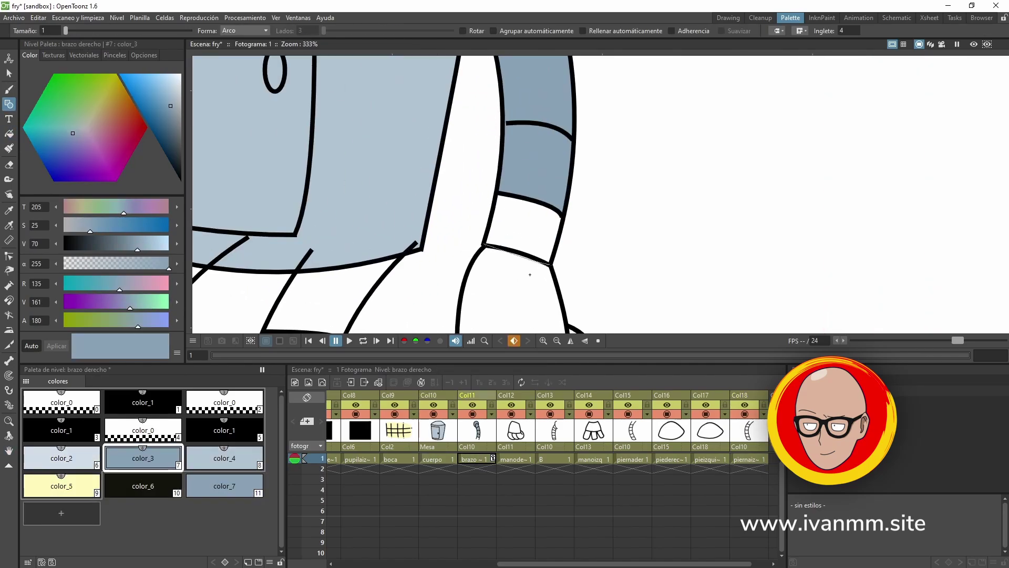
{"action": "left_click", "coordinate": [9, 133]}
Fill the right hand with color_4, the left hand with color_7, and the left arm in level B, including its shoulder, with color_3.
{"action": "left_click", "coordinate": [513, 460]}
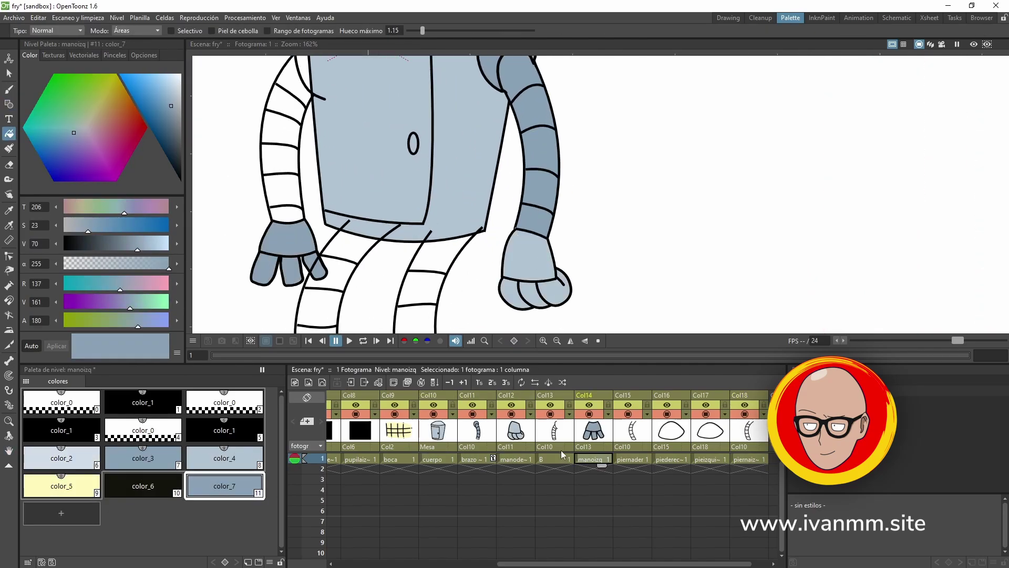
{"action": "left_click", "coordinate": [552, 459]}
{"action": "left_click", "coordinate": [143, 458]}
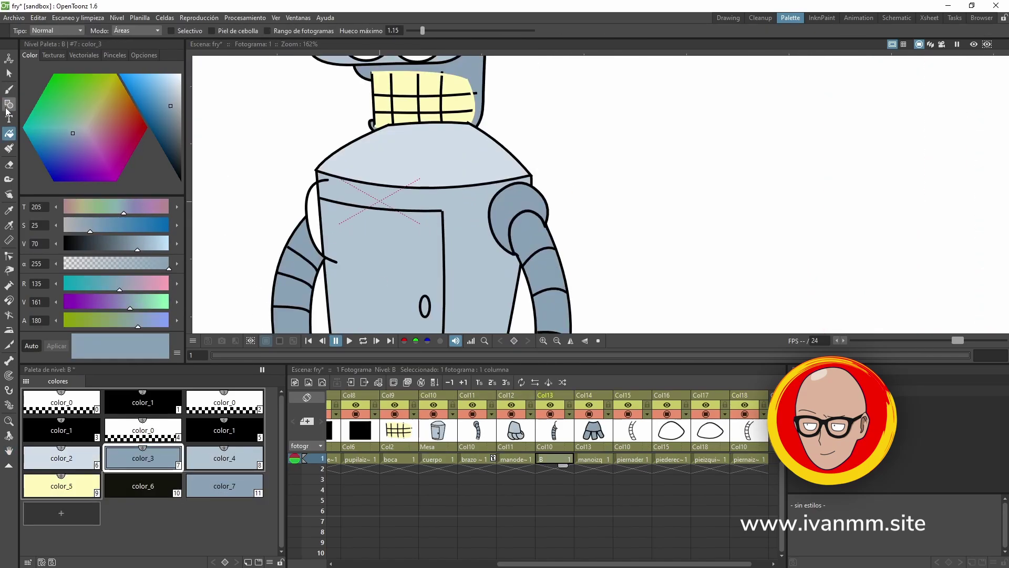
{"action": "key", "text": "g"}
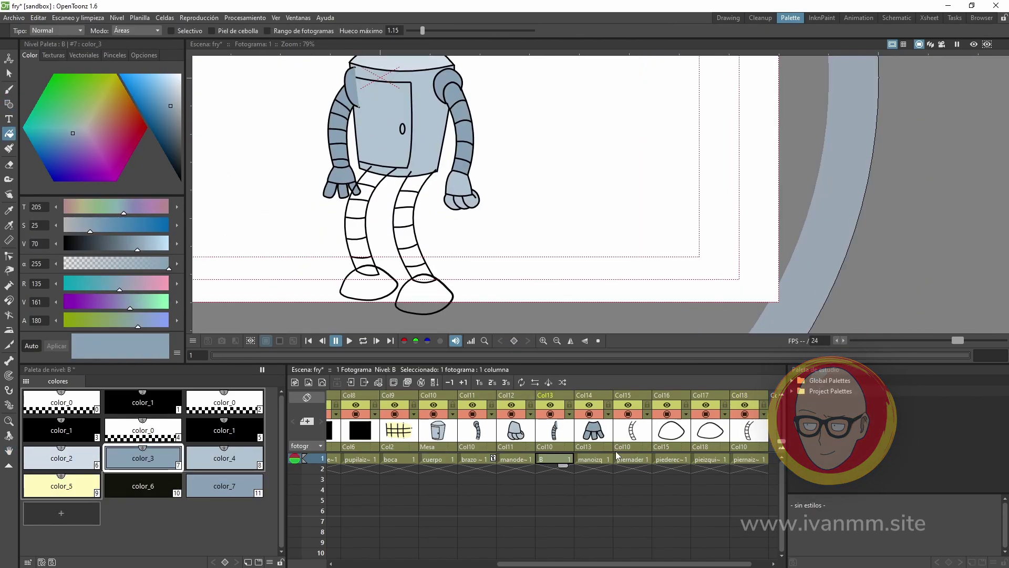
Fill the piernader leg with color_7 and the piernaizquierda leg with color_3, closing any open outline with an arc.
{"action": "left_click", "coordinate": [224, 486]}
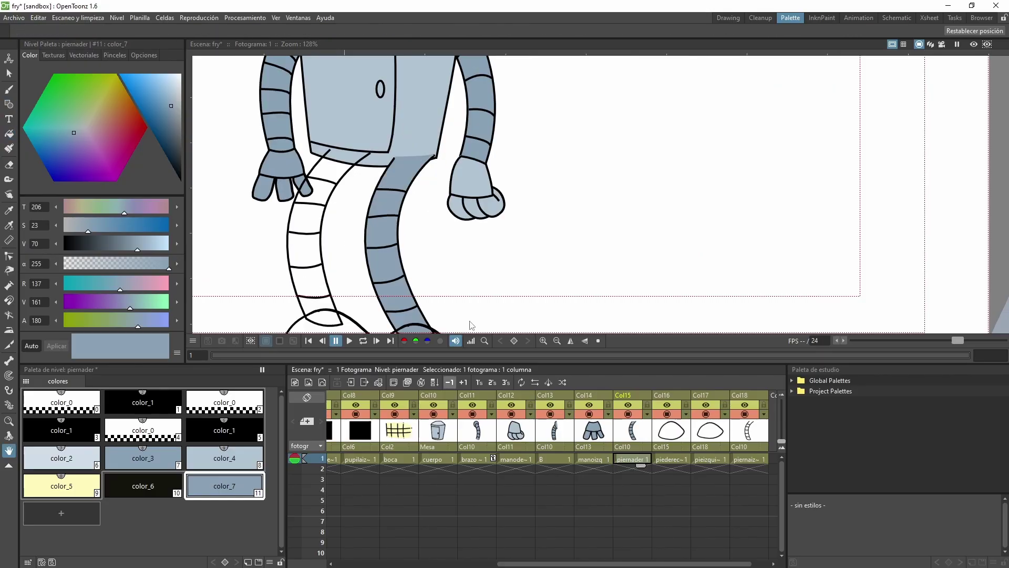
{"action": "left_click", "coordinate": [351, 274]}
{"action": "left_click", "coordinate": [749, 459]}
{"action": "left_click", "coordinate": [143, 457]}
{"action": "left_click", "coordinate": [9, 104]}
{"action": "left_click", "coordinate": [8, 133]}
Fill the right foot in the piederecho level and both shoulders with color_4.
{"action": "left_click", "coordinate": [670, 459]}
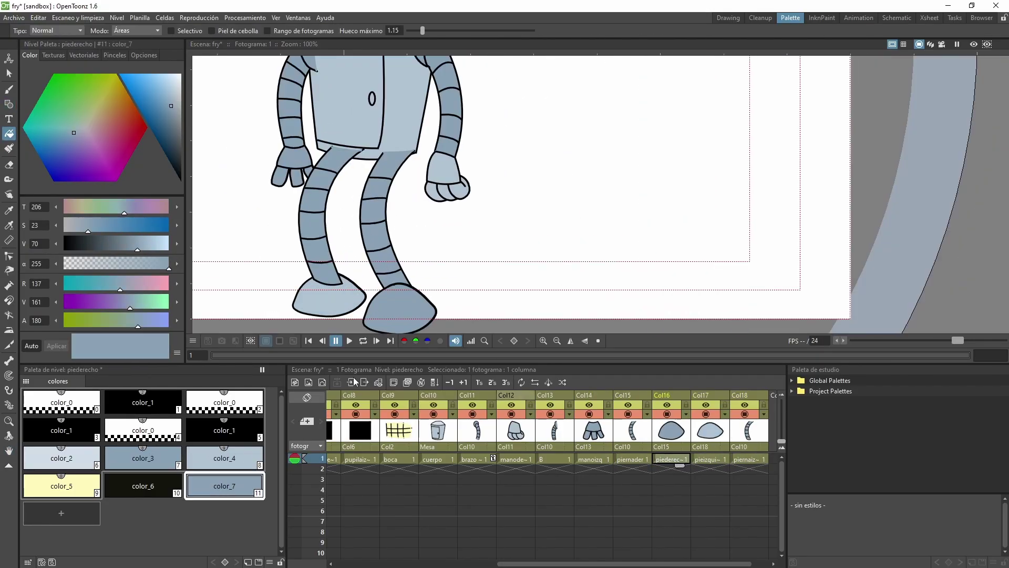
{"action": "left_click", "coordinate": [633, 459]}
{"action": "left_click", "coordinate": [224, 458]}
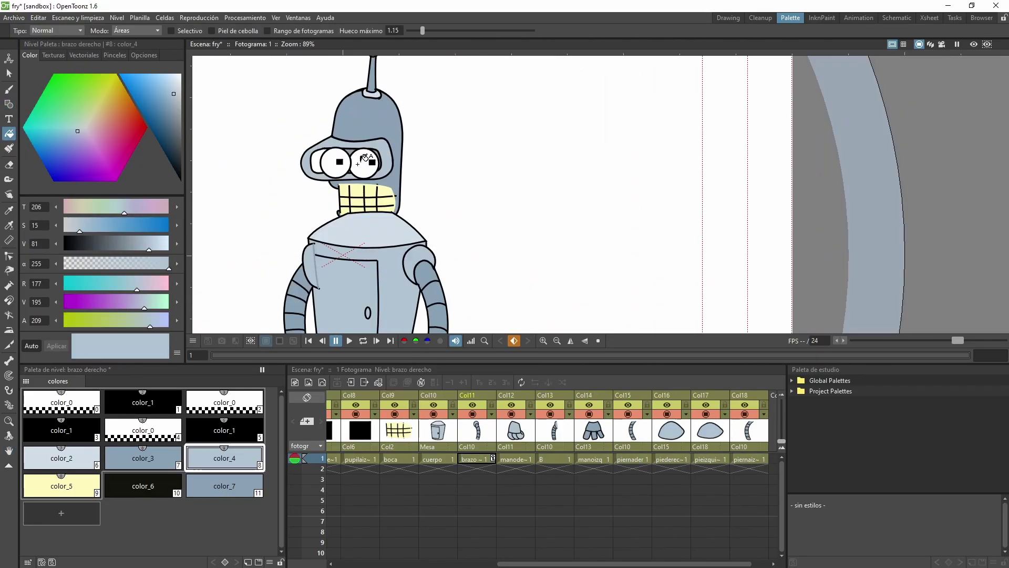
Repaint the eyes in the ojoderecho and ojoizquierdo levels with color_5.
{"action": "left_click", "coordinate": [347, 154]}
{"action": "left_click", "coordinate": [361, 167]}
{"action": "left_click", "coordinate": [548, 460]}
{"action": "left_click", "coordinate": [62, 485]}
{"action": "left_click", "coordinate": [334, 166]}
{"action": "scroll", "coordinate": [422, 262], "scroll_direction": "down", "scroll_amount": 9}
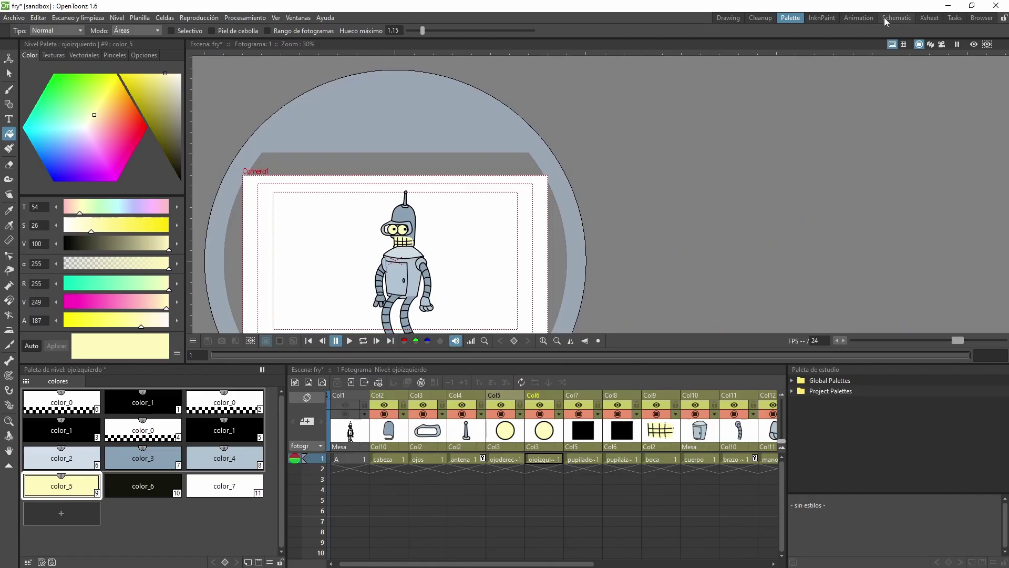
In the Animation workspace, reorder the columns so ojoizquierdo and ojoderecho come directly after cabeza and before ojos.
{"action": "left_click", "coordinate": [841, 19]}
{"action": "left_click_drag", "start_coordinate": [571, 156], "coordinate": [422, 168]}
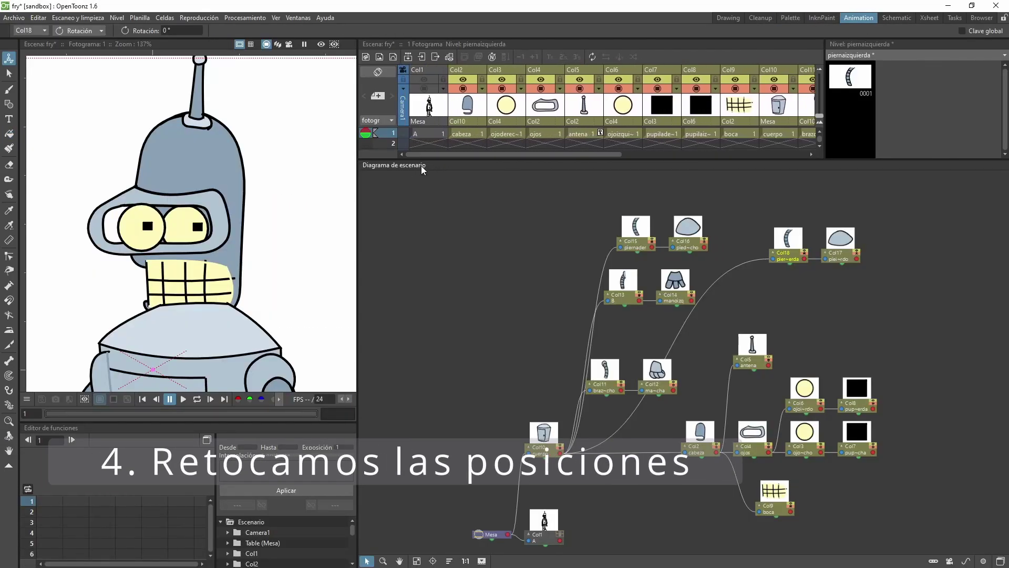
{"action": "left_click", "coordinate": [630, 134]}
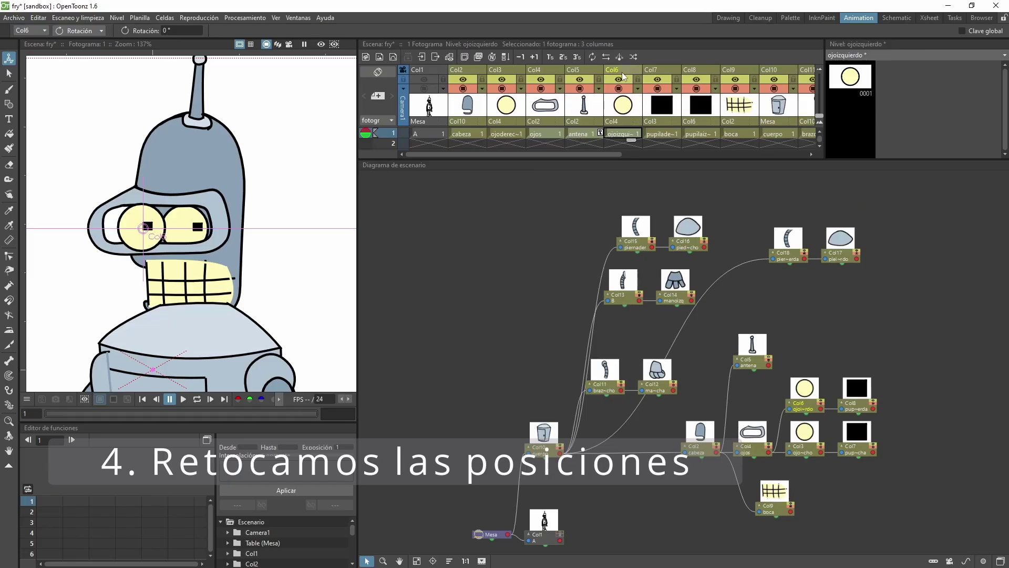
{"action": "left_click_drag", "start_coordinate": [623, 72], "coordinate": [502, 74]}
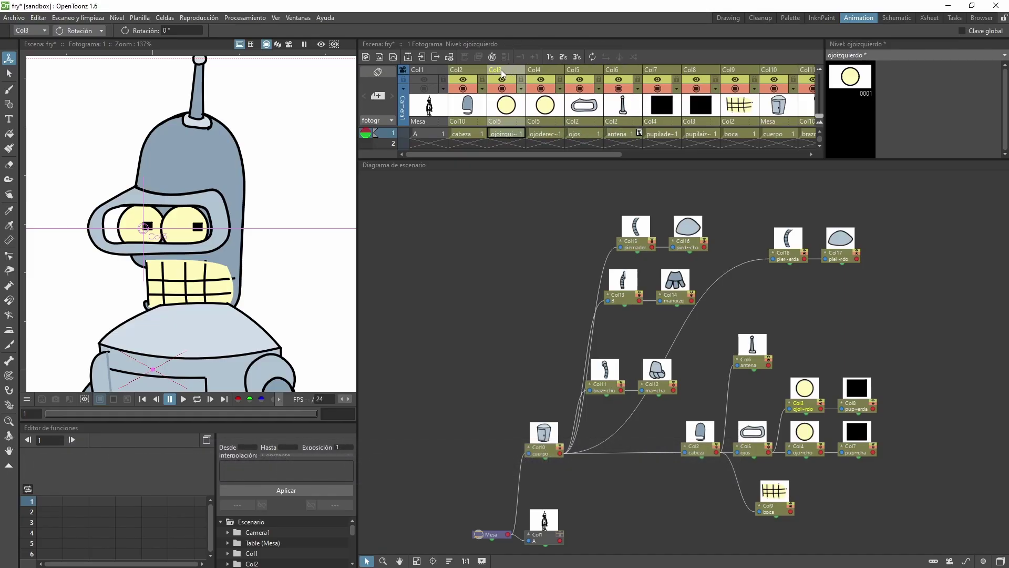
Move the boca column ahead of cabeza and the cuerpo column ahead of boca.
{"action": "left_click_drag", "start_coordinate": [737, 71], "coordinate": [471, 72]}
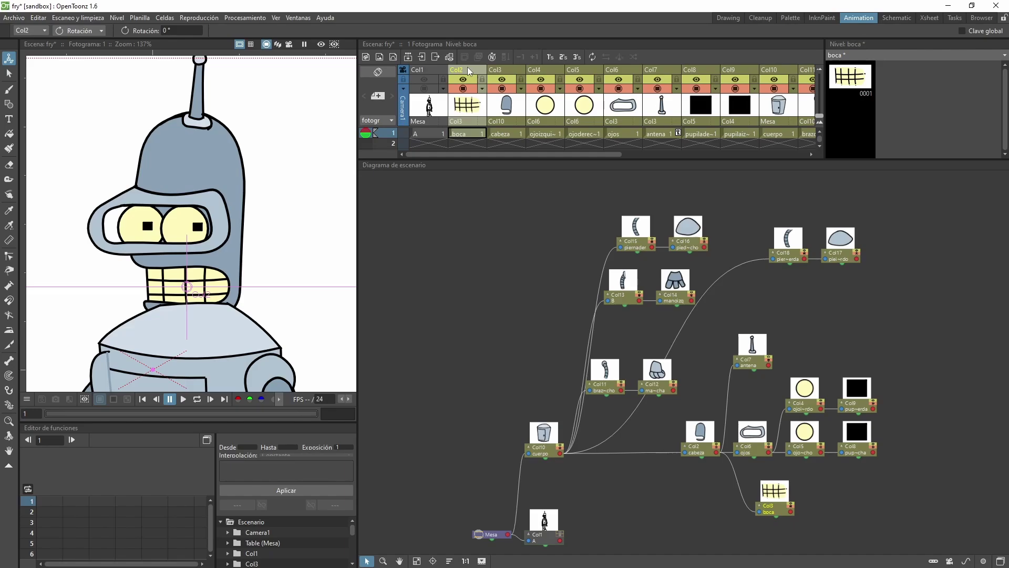
{"action": "left_click_drag", "start_coordinate": [551, 156], "coordinate": [616, 158]}
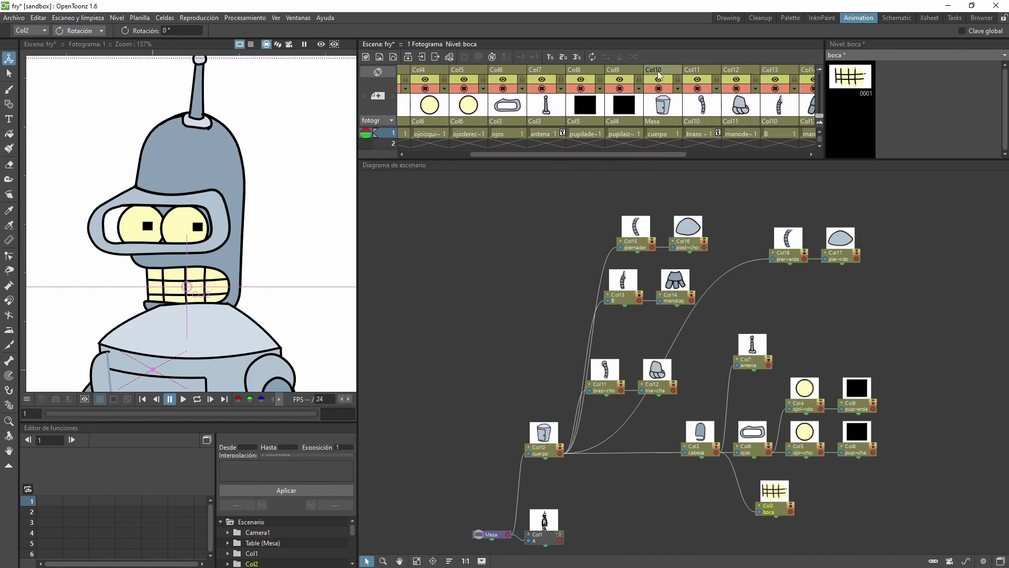
{"action": "scroll", "coordinate": [289, 232], "scroll_direction": "down", "scroll_amount": 4}
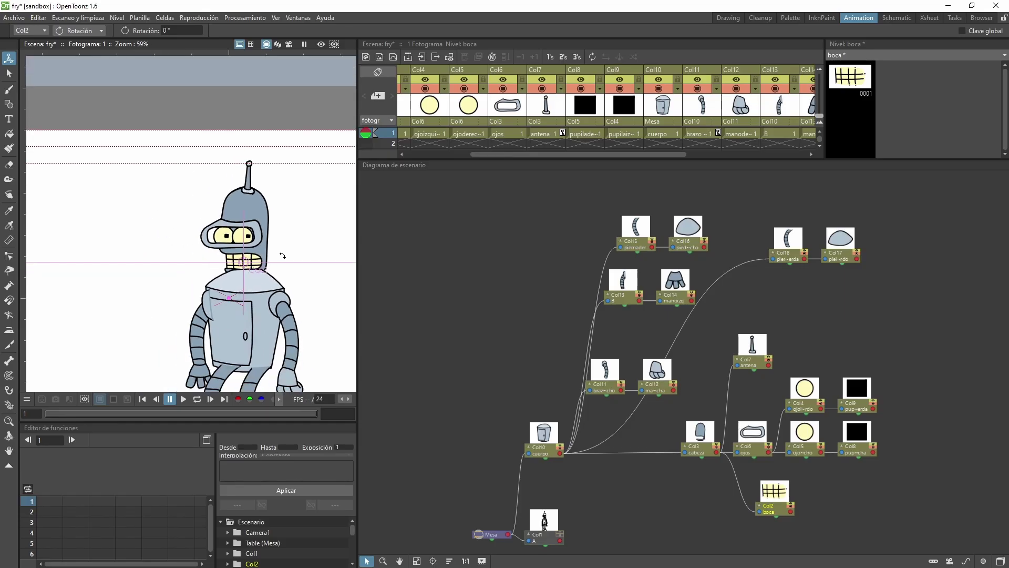
{"action": "left_click_drag", "start_coordinate": [666, 65], "coordinate": [460, 62]}
Move the left arm column B and the piernader column ahead of cuerpo.
{"action": "left_click_drag", "start_coordinate": [564, 154], "coordinate": [677, 156]}
{"action": "left_click_drag", "start_coordinate": [695, 66], "coordinate": [456, 62]}
{"action": "left_click_drag", "start_coordinate": [553, 155], "coordinate": [713, 157]}
{"action": "left_click_drag", "start_coordinate": [328, 320], "coordinate": [300, 202]}
{"action": "scroll", "coordinate": [301, 202], "scroll_direction": "up", "scroll_amount": 1}
{"action": "left_click_drag", "start_coordinate": [679, 67], "coordinate": [462, 72]}
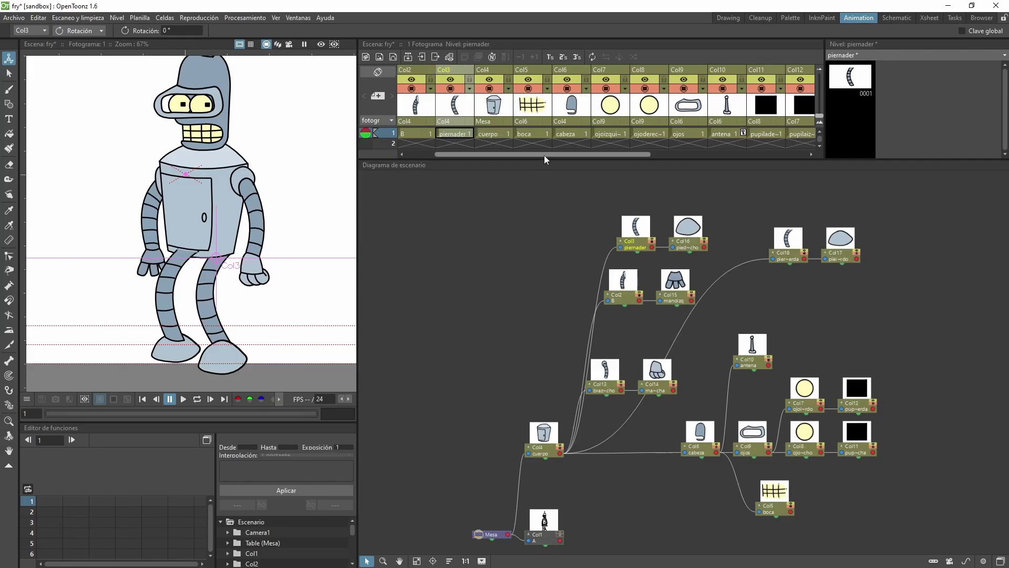
Move the piernaizquierda, piederecho and pieizquierdo columns ahead of B, with pieizquierdo first and piederecho second.
{"action": "left_click_drag", "start_coordinate": [544, 156], "coordinate": [683, 157]}
{"action": "left_click_drag", "start_coordinate": [790, 68], "coordinate": [469, 67]}
{"action": "left_click_drag", "start_coordinate": [562, 156], "coordinate": [728, 157]}
{"action": "left_click_drag", "start_coordinate": [678, 68], "coordinate": [464, 74]}
{"action": "left_click_drag", "start_coordinate": [552, 156], "coordinate": [707, 157]}
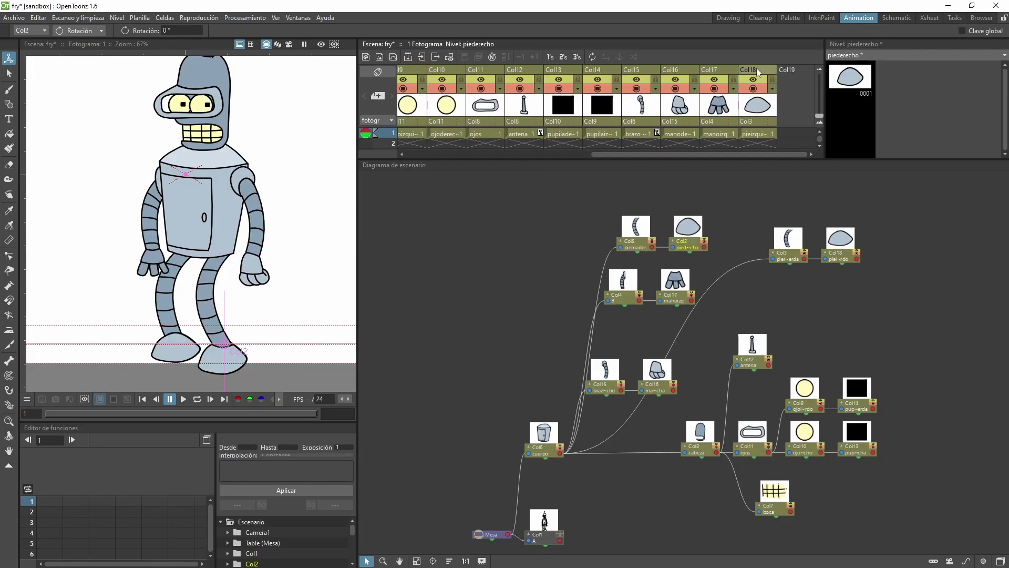
{"action": "left_click_drag", "start_coordinate": [757, 69], "coordinate": [466, 70]}
Create a new drawing level after the ojos column and place its node, linked to ojos, in the stage schematic.
{"action": "left_click_drag", "start_coordinate": [592, 155], "coordinate": [716, 156]}
{"action": "left_click", "coordinate": [616, 69]}
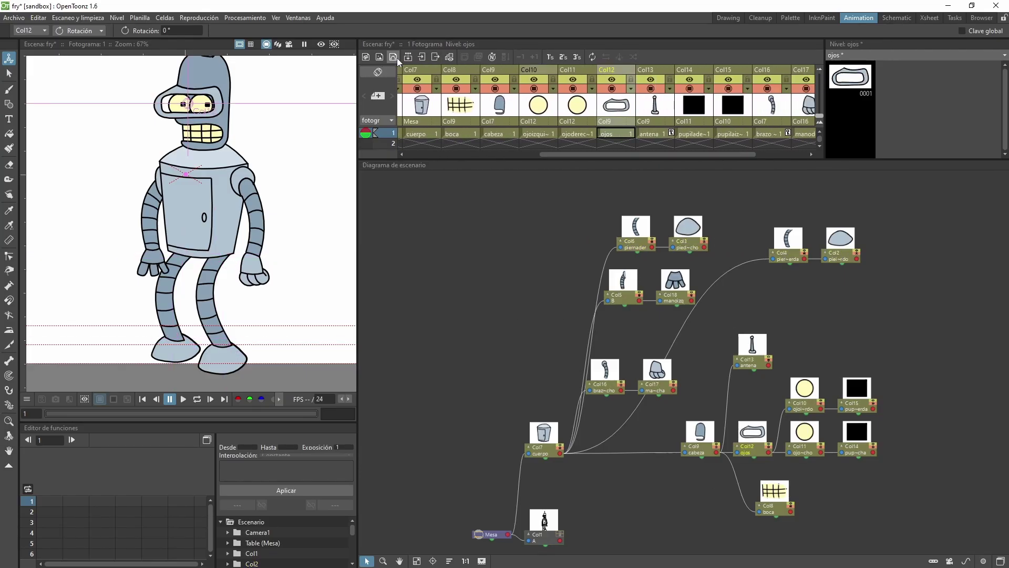
{"action": "left_click", "coordinate": [394, 57]}
{"action": "key", "text": "Return"}
{"action": "left_click", "coordinate": [660, 68]}
{"action": "scroll", "coordinate": [188, 78], "scroll_direction": "up", "scroll_amount": 11}
{"action": "left_click_drag", "start_coordinate": [544, 361], "coordinate": [764, 465]}
{"action": "scroll", "coordinate": [829, 338], "scroll_direction": "up", "scroll_amount": 1}
{"action": "left_click_drag", "start_coordinate": [883, 342], "coordinate": [847, 351]}
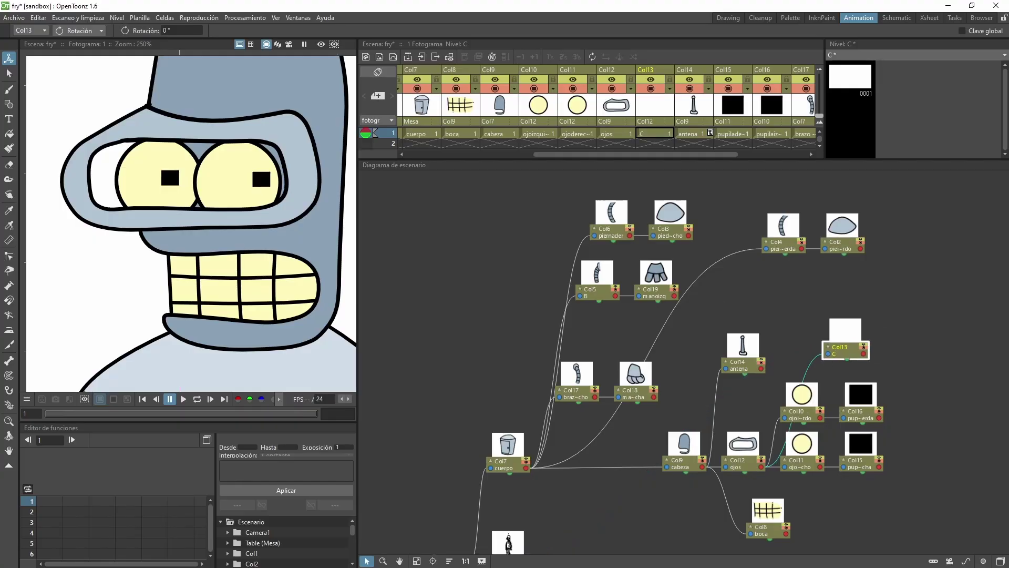
Draw a closed outline around the eye opening, inside the visor frame, on level C using color_1 arcs.
{"action": "left_click", "coordinate": [9, 104]}
{"action": "left_click", "coordinate": [821, 18]}
{"action": "left_click", "coordinate": [792, 18]}
{"action": "scroll", "coordinate": [631, 138], "scroll_direction": "up", "scroll_amount": 14}
{"action": "left_click", "coordinate": [376, 242]}
{"action": "left_click", "coordinate": [337, 217]}
{"action": "left_click", "coordinate": [340, 233]}
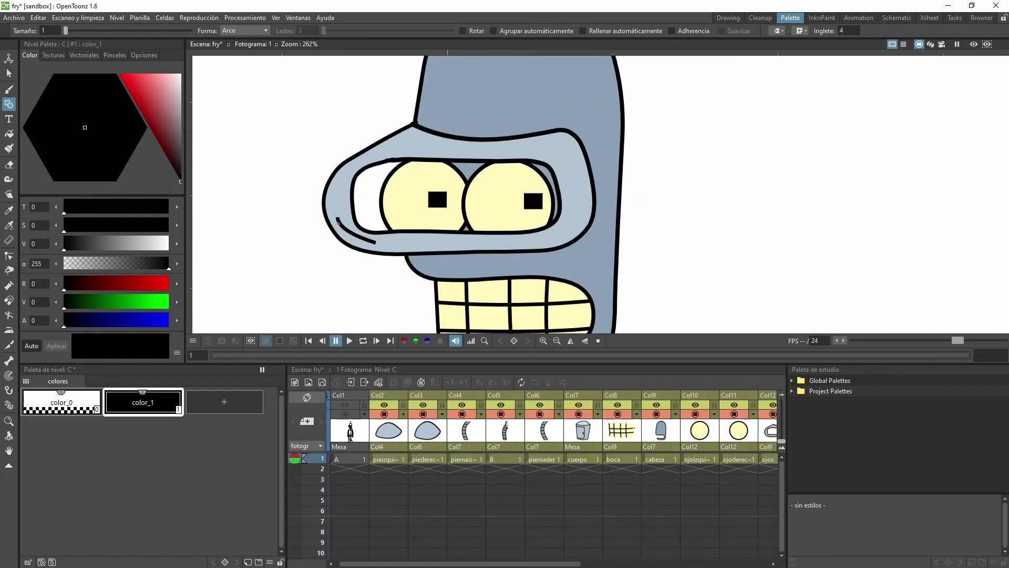
{"action": "left_click", "coordinate": [337, 217]}
{"action": "left_click", "coordinate": [391, 146]}
{"action": "left_click", "coordinate": [333, 158]}
{"action": "left_click", "coordinate": [392, 146]}
{"action": "left_click", "coordinate": [571, 154]}
{"action": "left_click", "coordinate": [571, 154]}
{"action": "left_click", "coordinate": [546, 236]}
{"action": "left_click", "coordinate": [546, 237]}
{"action": "left_click", "coordinate": [376, 242]}
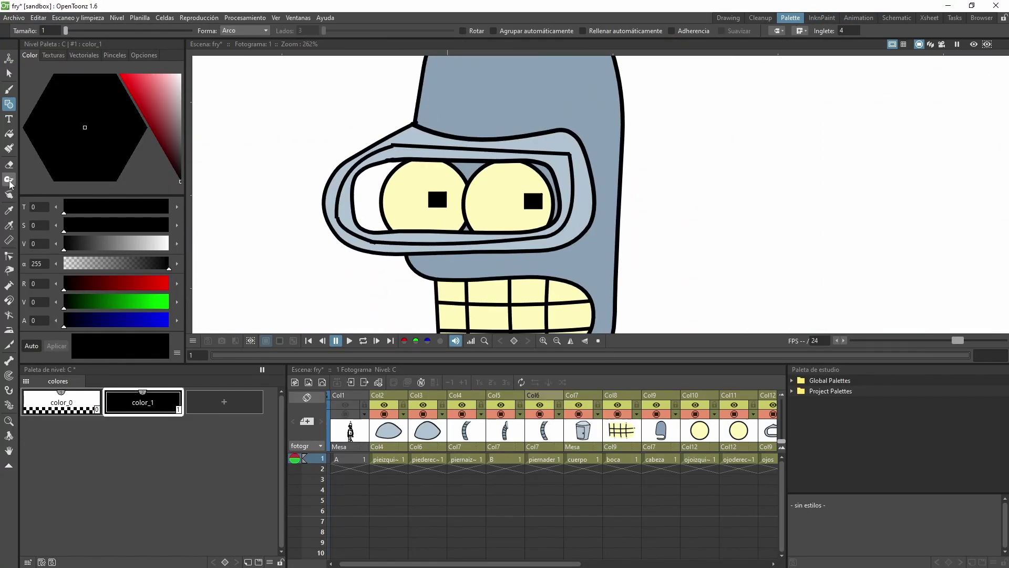
Fill the outlined eye socket in level C with color_1 and move its column between cabeza and ojoizquierdo.
{"action": "left_click", "coordinate": [9, 134]}
{"action": "left_click", "coordinate": [834, 20]}
{"action": "left_click", "coordinate": [859, 17]}
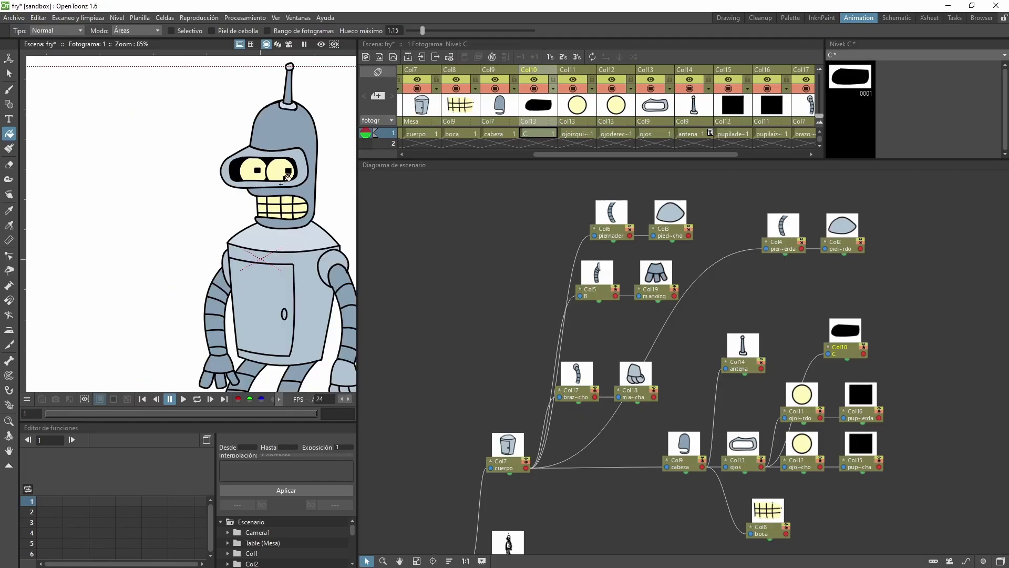
Move the manoizq column ahead of pieizquierdo and recolor the left hand with the lighter blue-gray.
{"action": "scroll", "coordinate": [266, 297], "scroll_direction": "up", "scroll_amount": 3}
{"action": "left_click_drag", "start_coordinate": [582, 154], "coordinate": [463, 154]}
{"action": "left_click", "coordinate": [441, 134]}
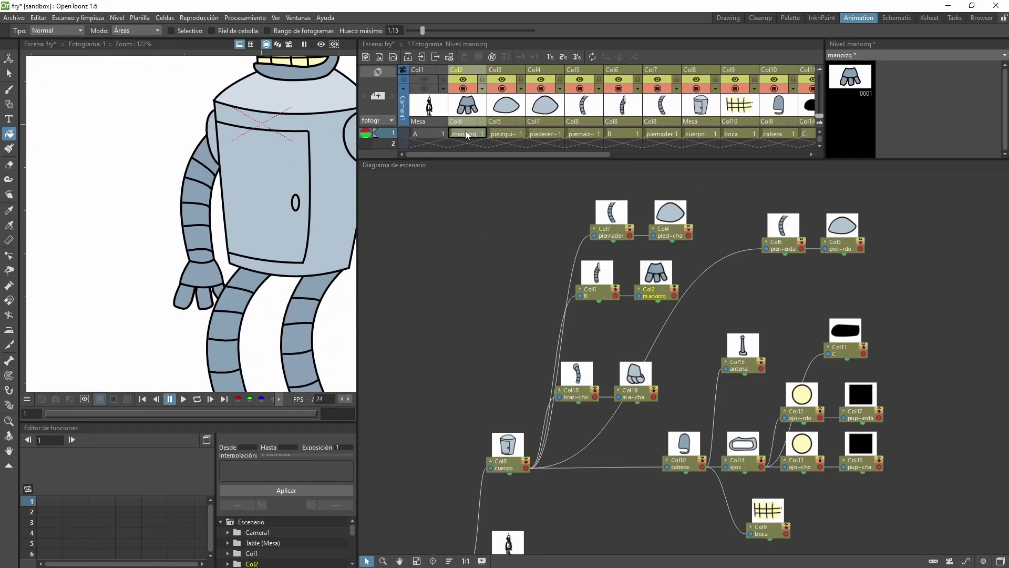
{"action": "left_click", "coordinate": [821, 17]}
{"action": "scroll", "coordinate": [361, 383], "scroll_direction": "down", "scroll_amount": 3}
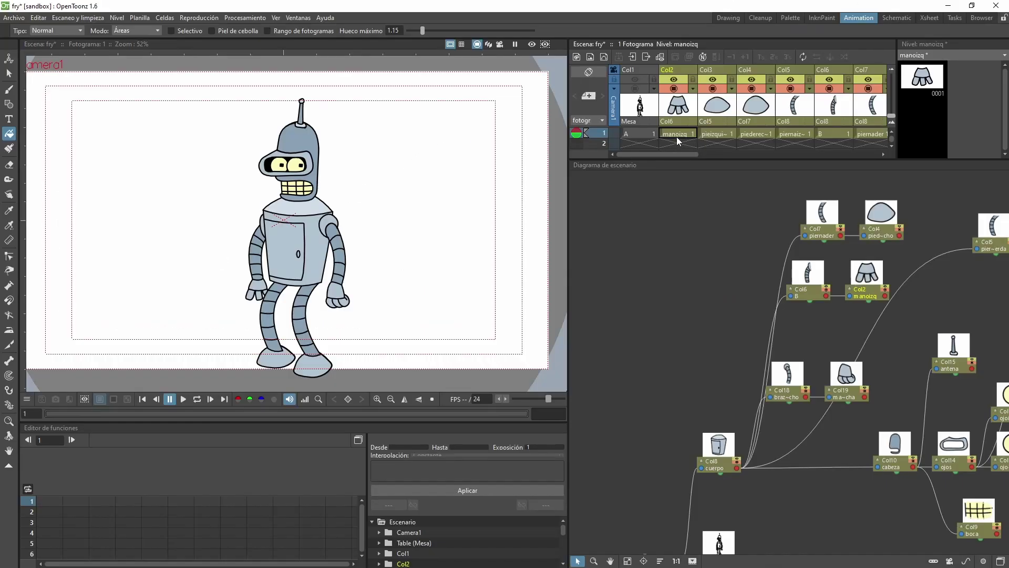
Examine the joint chain from the left hand through arm B to the body with the Skeleton tool in Crear esqueleto mode.
{"action": "left_click", "coordinate": [676, 134]}
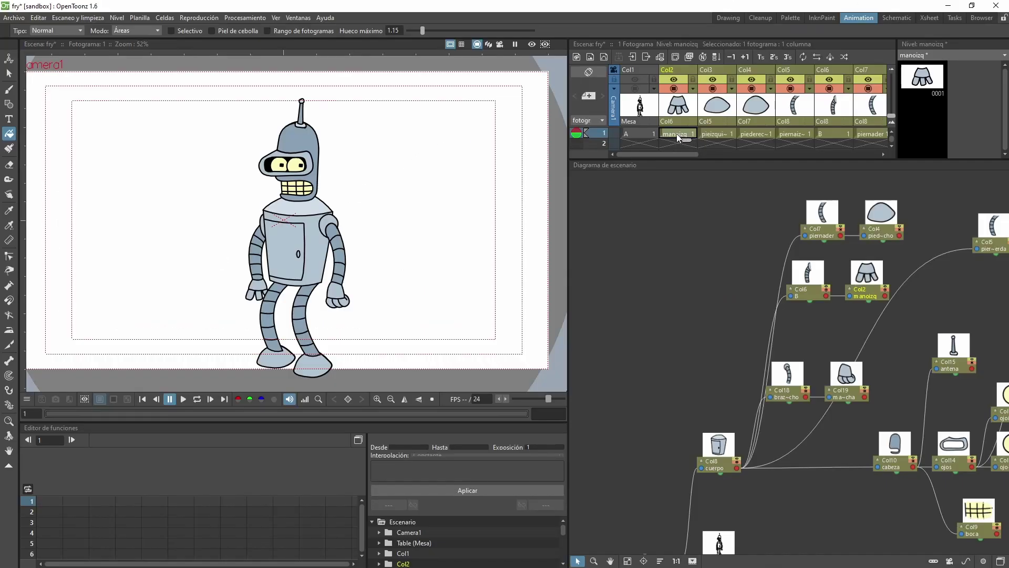
{"action": "key", "text": "v"}
{"action": "scroll", "coordinate": [298, 202], "scroll_direction": "up", "scroll_amount": 2}
{"action": "scroll", "coordinate": [301, 198], "scroll_direction": "down", "scroll_amount": 2}
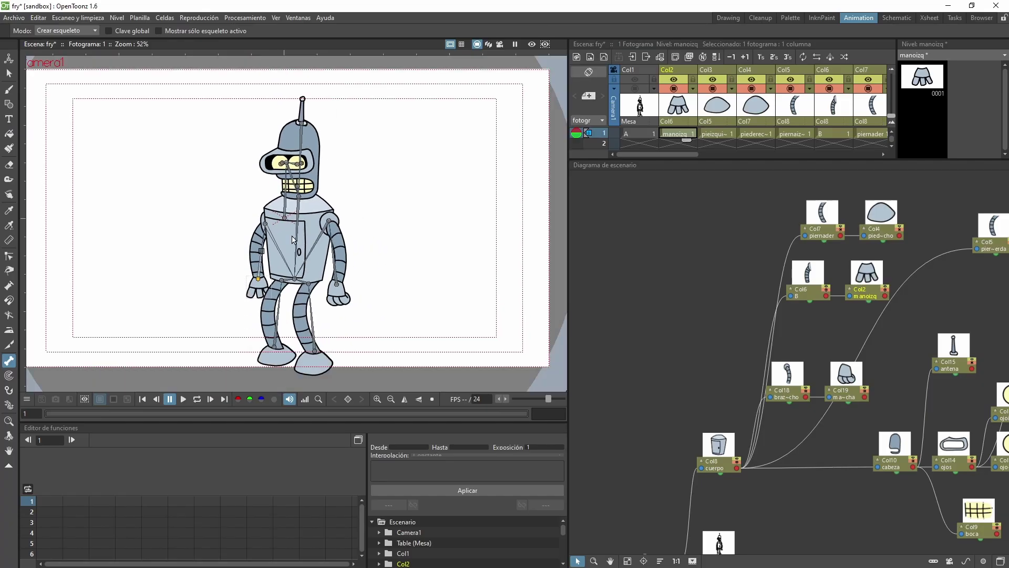
{"action": "scroll", "coordinate": [288, 256], "scroll_direction": "up", "scroll_amount": 1}
{"action": "scroll", "coordinate": [253, 258], "scroll_direction": "up", "scroll_amount": 3}
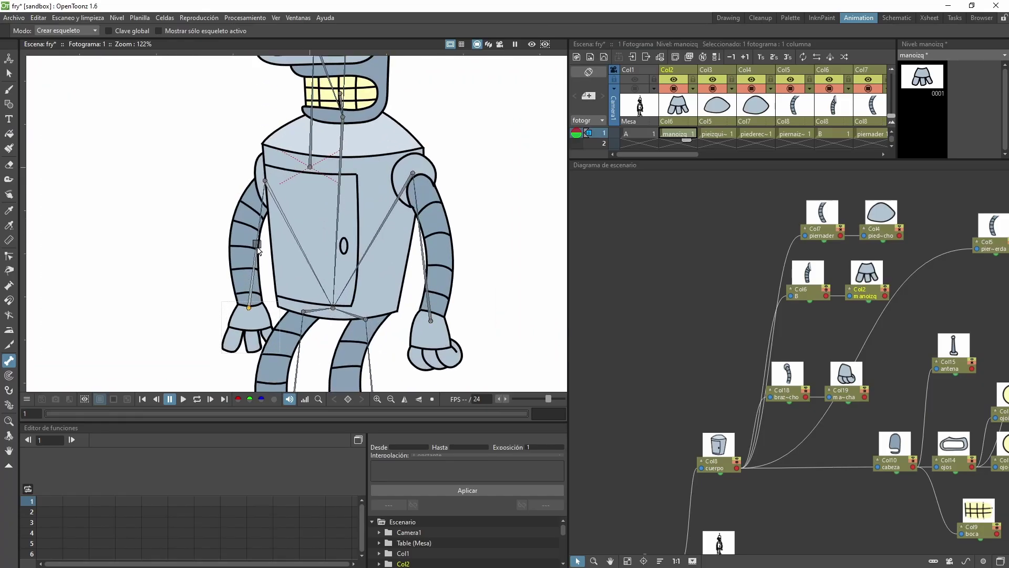
{"action": "left_click", "coordinate": [256, 250]}
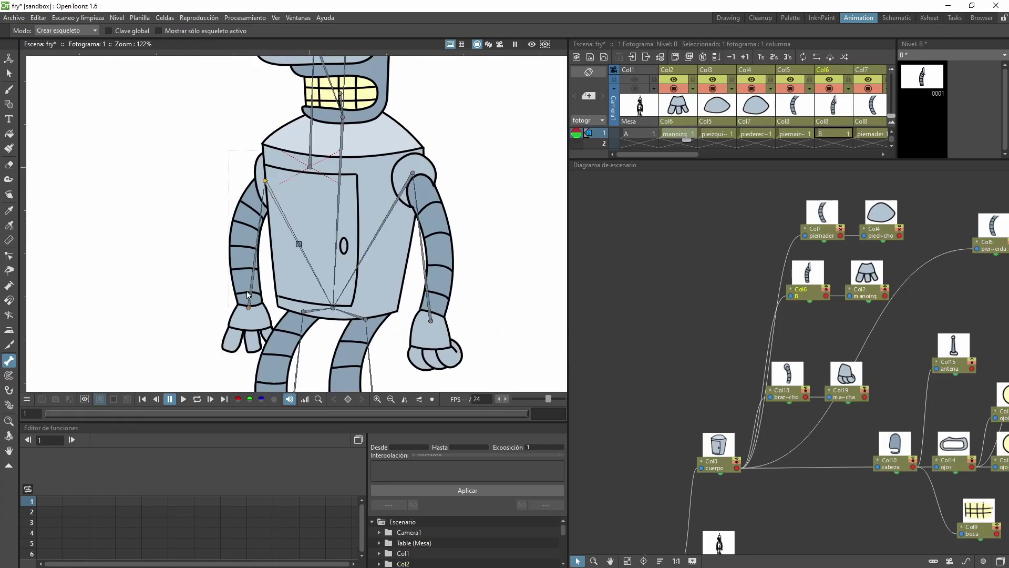
{"action": "left_click", "coordinate": [268, 184]}
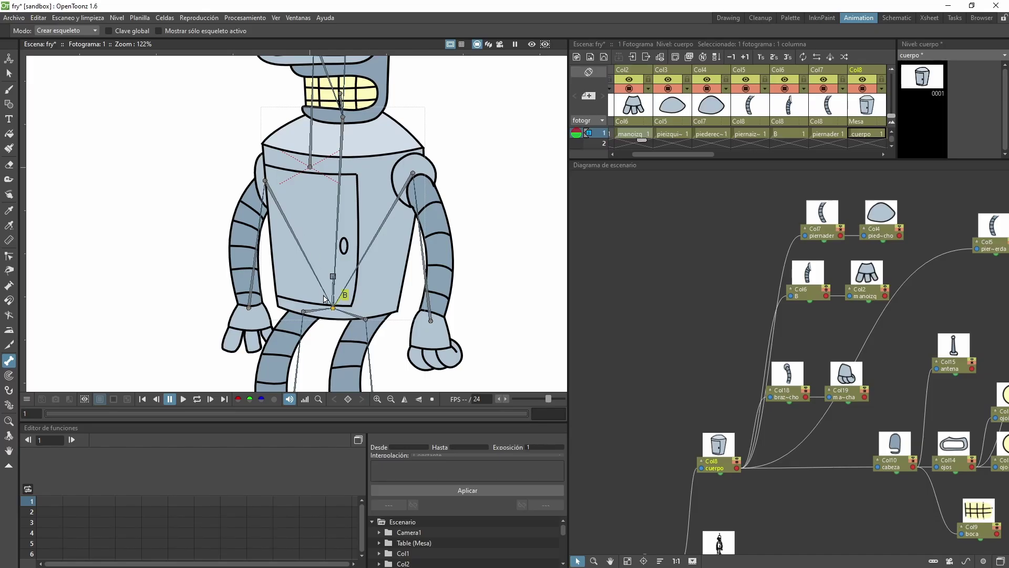
Slightly shift the body's pivot at the waist and arm B's shoulder pivot, and select the brazo derecho shoulder joint.
{"action": "left_click_drag", "start_coordinate": [333, 309], "coordinate": [327, 314]}
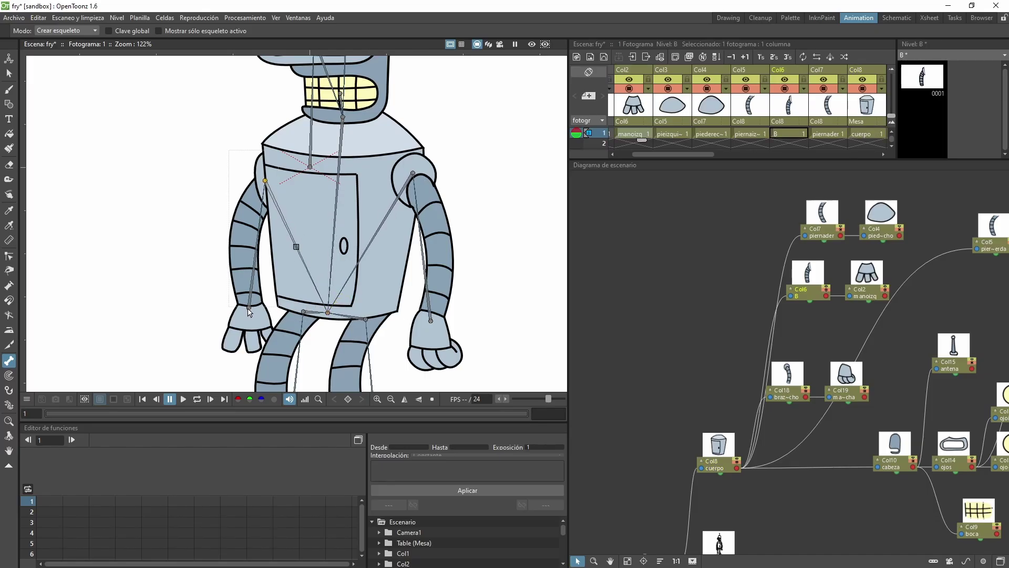
{"action": "mouse_move", "coordinate": [265, 180]}
{"action": "left_mouse_down"}
{"action": "mouse_move", "coordinate": [263, 169]}
{"action": "mouse_move", "coordinate": [262, 179]}
{"action": "left_mouse_up"}
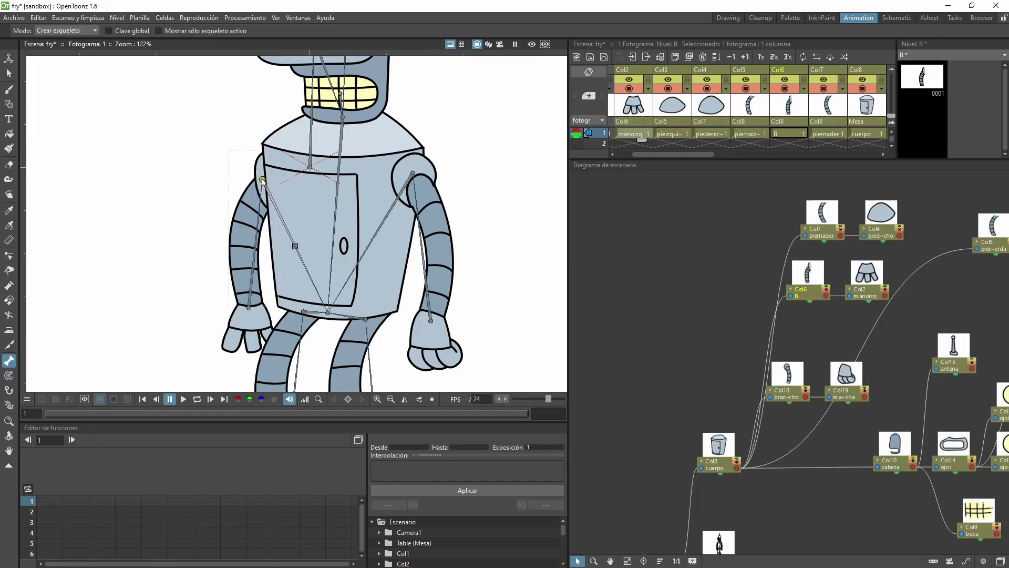
{"action": "left_click", "coordinate": [413, 175]}
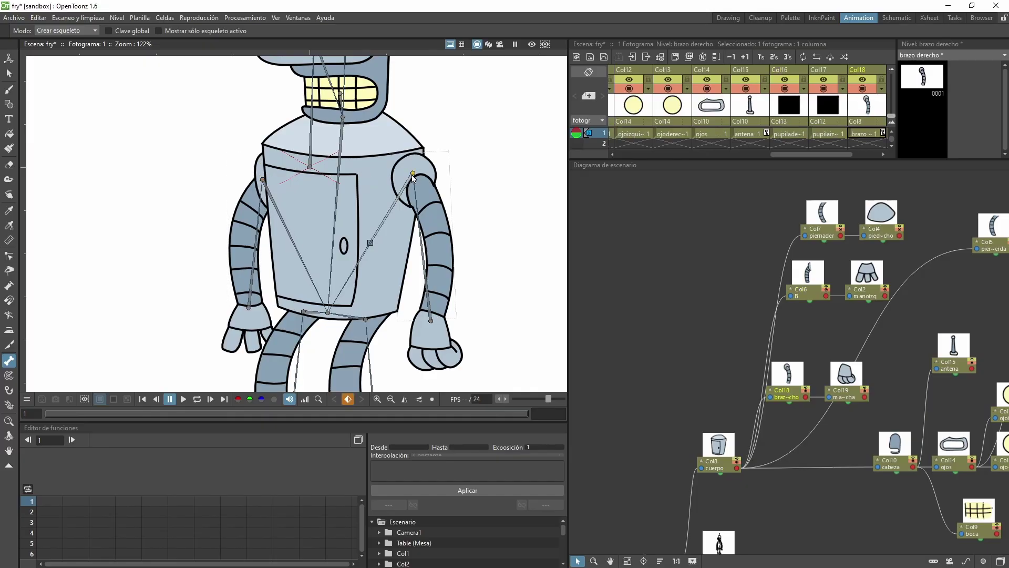
Nudge the brazo derecho shoulder pivot toward the shoulder's center and test-rotate both arms in Cinemática inversa mode.
{"action": "left_click_drag", "start_coordinate": [414, 173], "coordinate": [418, 171]}
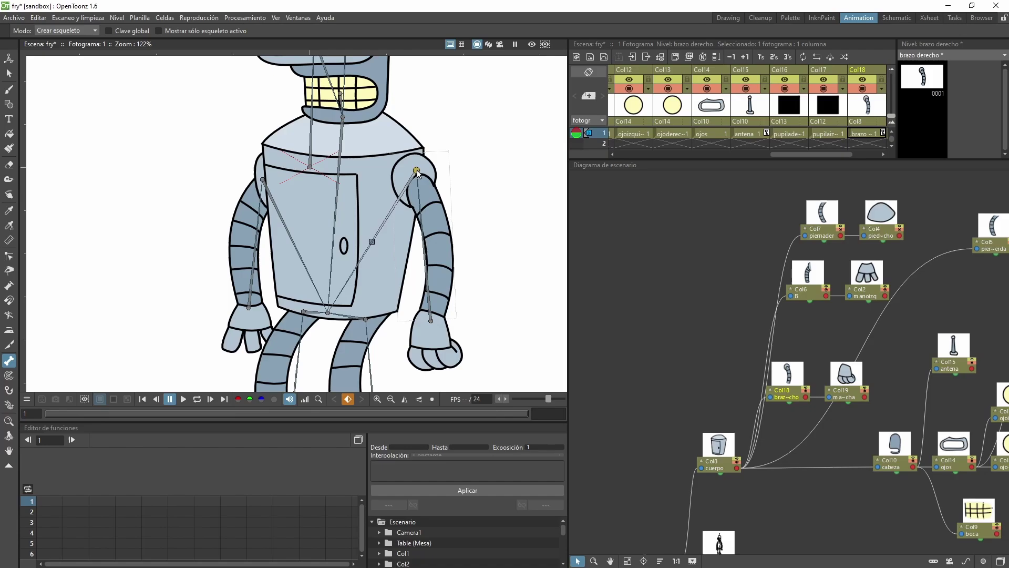
{"action": "left_click", "coordinate": [431, 320]}
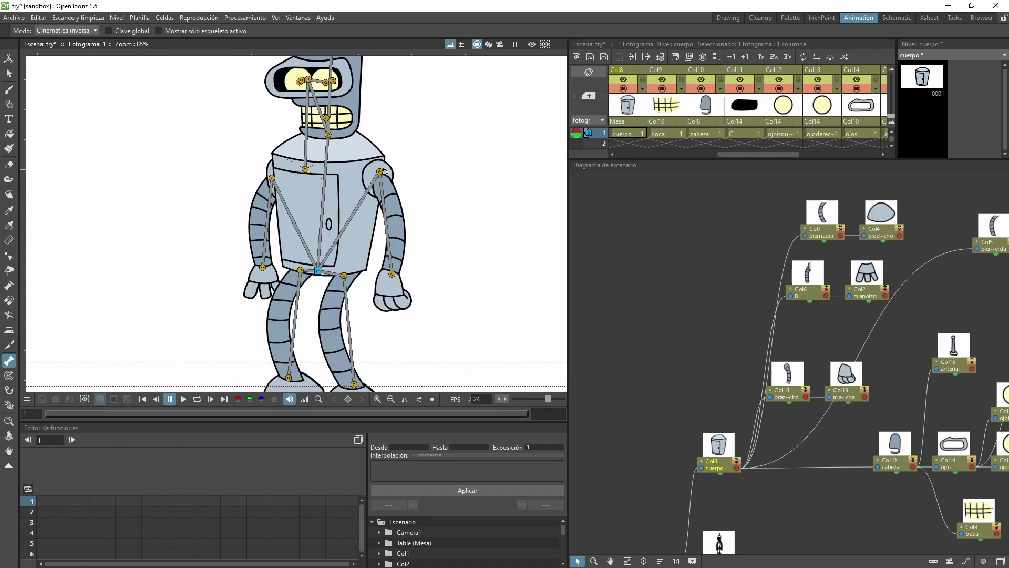
{"action": "left_click_drag", "start_coordinate": [376, 172], "coordinate": [405, 169]}
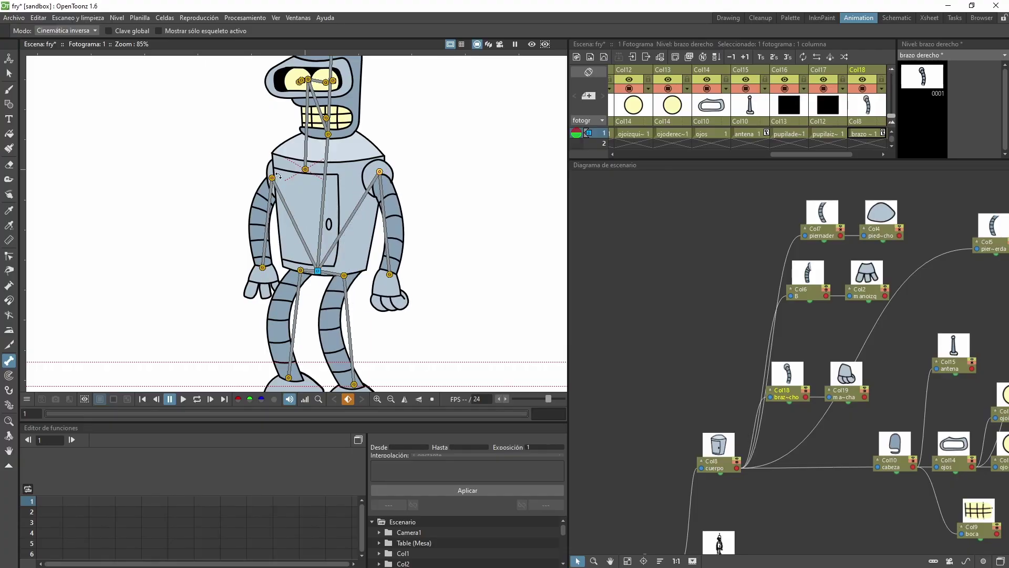
{"action": "left_click_drag", "start_coordinate": [278, 176], "coordinate": [252, 215]}
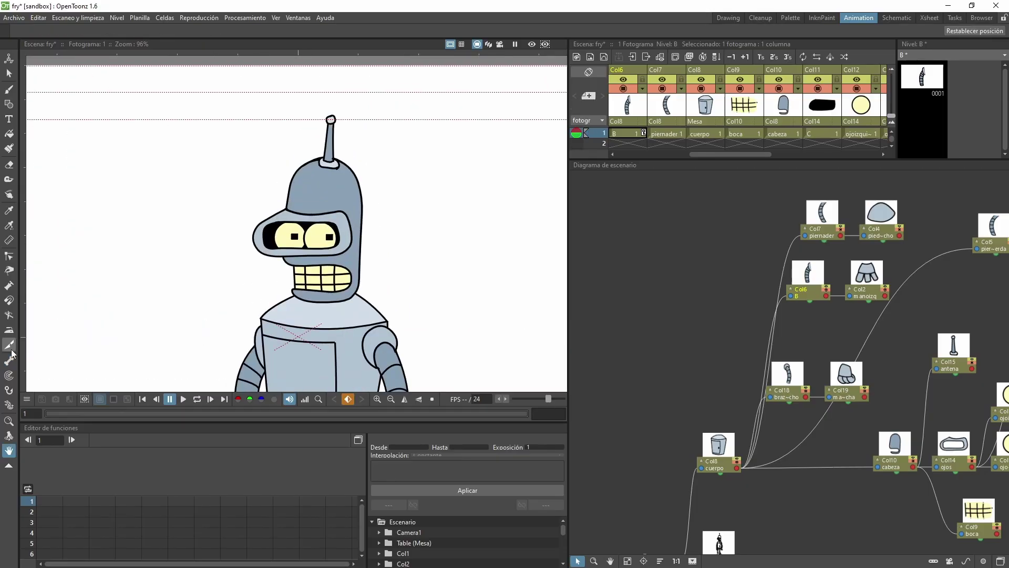
Test the head and right eye joints by moving them slightly with the Skeleton tool.
{"action": "left_click", "coordinate": [9, 361]}
{"action": "left_click", "coordinate": [335, 183]}
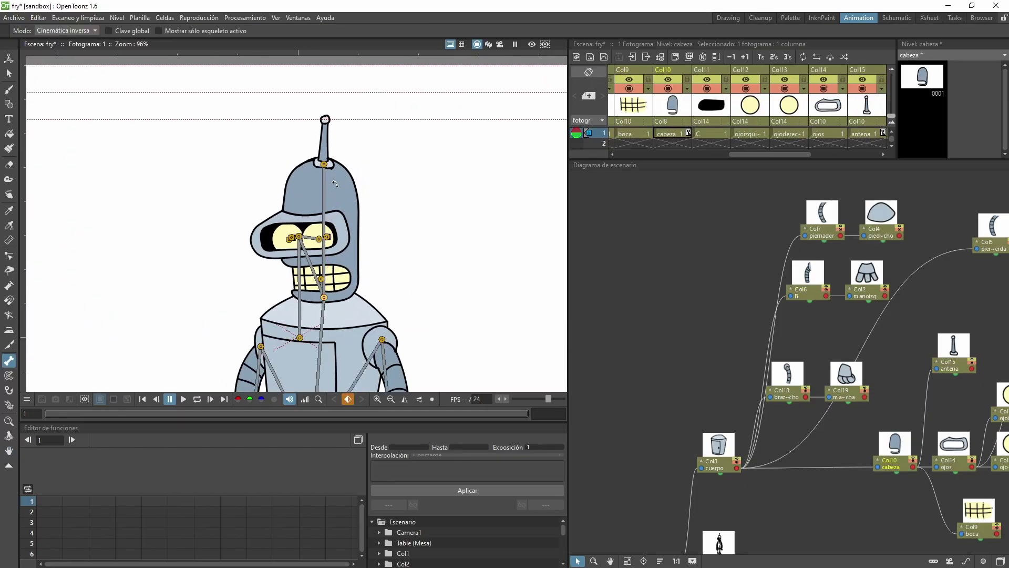
{"action": "scroll", "coordinate": [315, 245], "scroll_direction": "up", "scroll_amount": 5}
{"action": "left_click", "coordinate": [355, 230]}
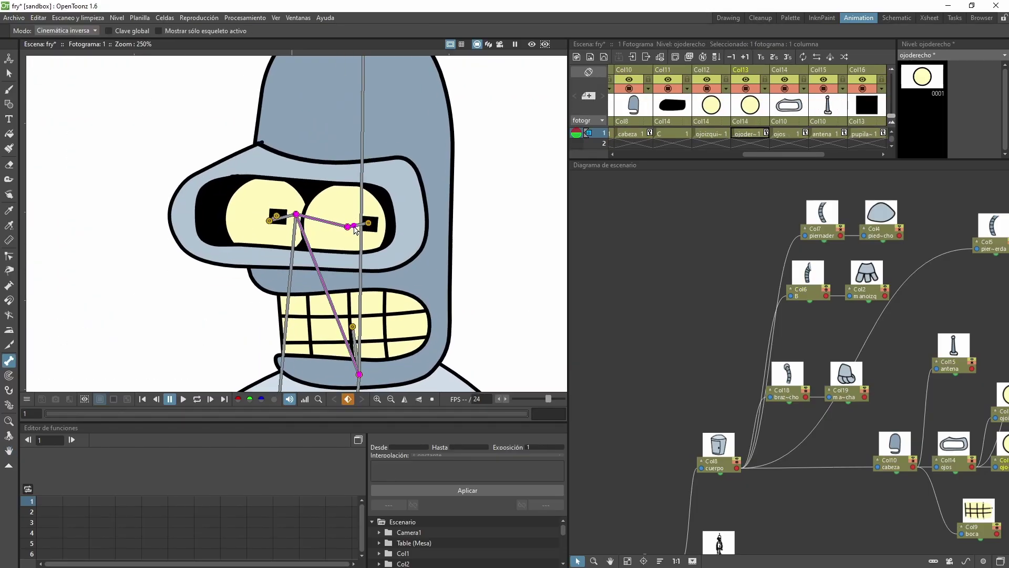
{"action": "mouse_move", "coordinate": [356, 230]}
{"action": "left_mouse_down"}
{"action": "mouse_move", "coordinate": [294, 220]}
{"action": "mouse_move", "coordinate": [350, 220]}
{"action": "left_mouse_up"}
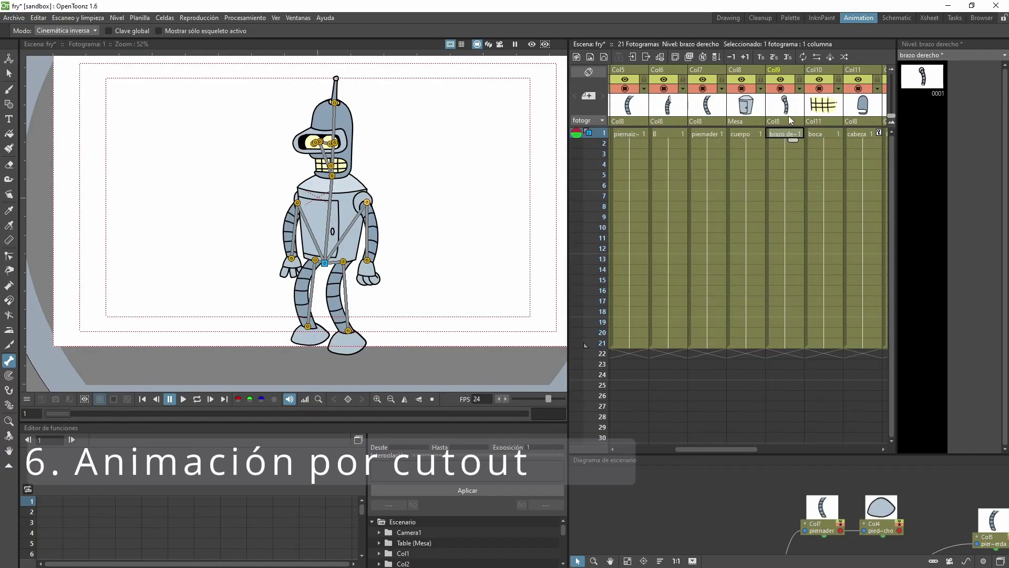
Set a keyframe for brazo derecho at frame 1 and rotate the arm inward across the body at frame 6.
{"action": "key", "text": "z"}
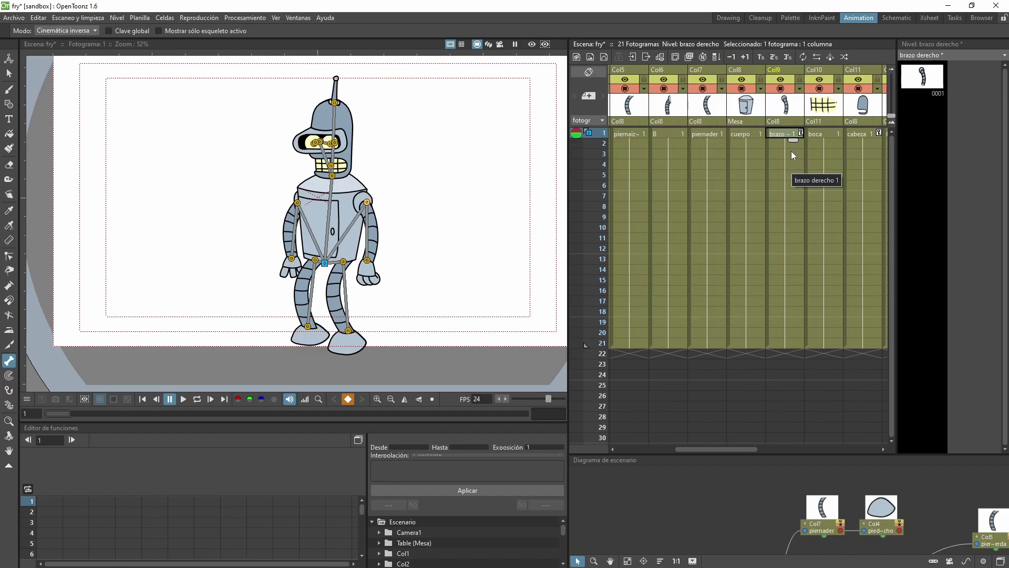
{"action": "left_click", "coordinate": [783, 185]}
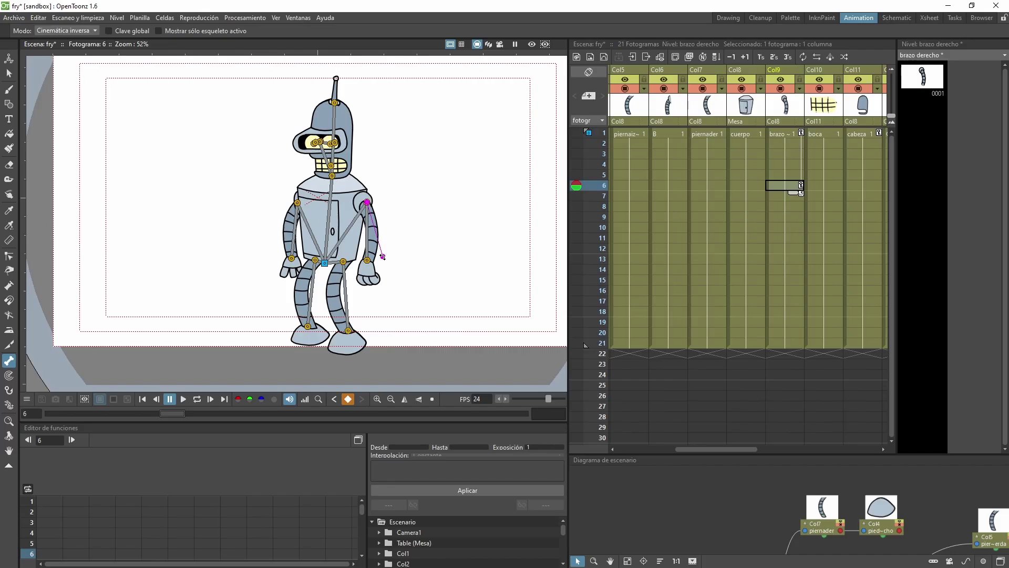
{"action": "left_click_drag", "start_coordinate": [383, 257], "coordinate": [359, 260]}
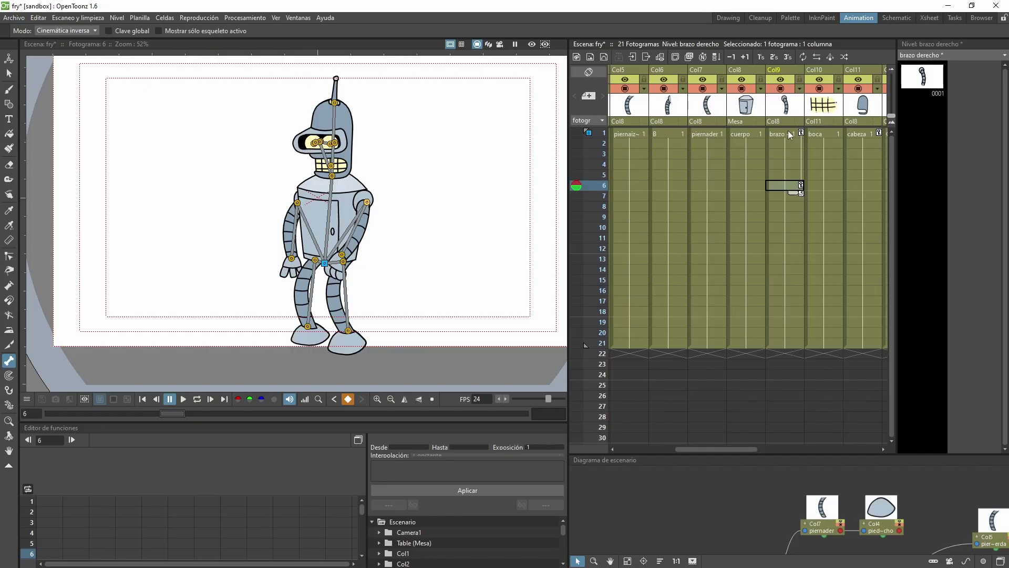
Copy brazo derecho's frame 1 keyframe to frame 12 and play the arm swing.
{"action": "left_click", "coordinate": [802, 134]}
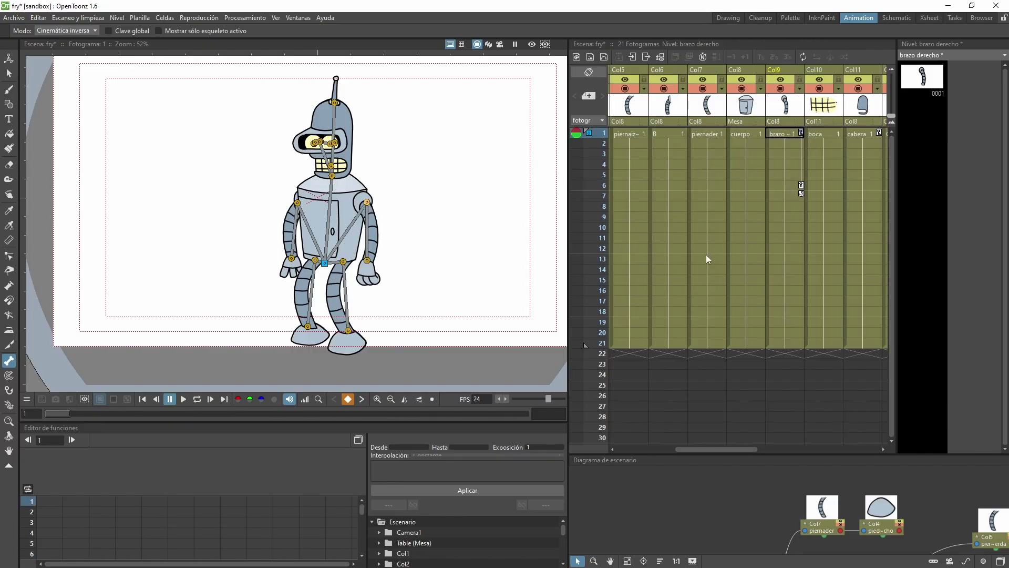
{"action": "left_click", "coordinate": [792, 246]}
{"action": "key", "text": "ctrl+v"}
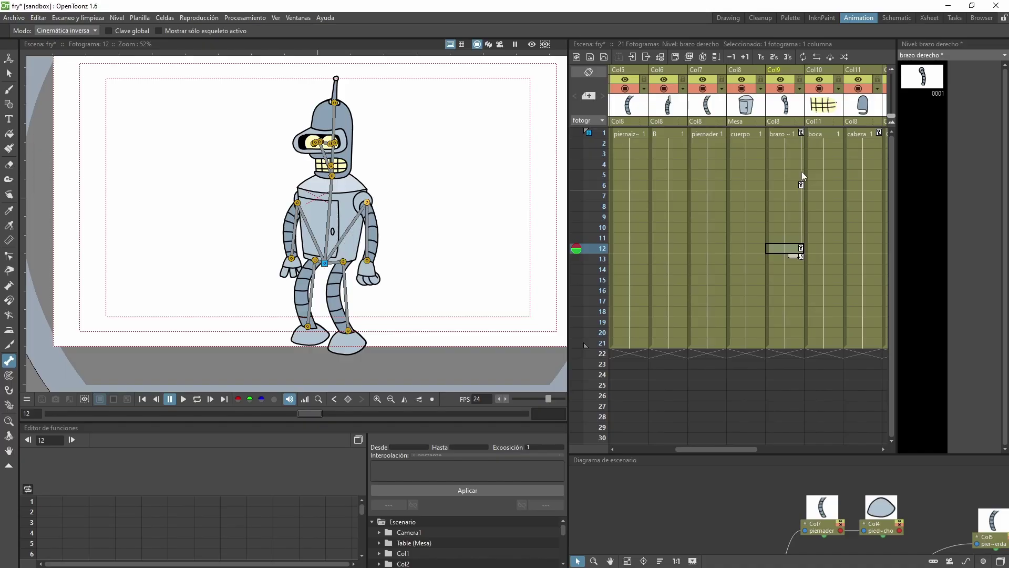
{"action": "left_click", "coordinate": [792, 134]}
{"action": "left_click", "coordinate": [184, 399]}
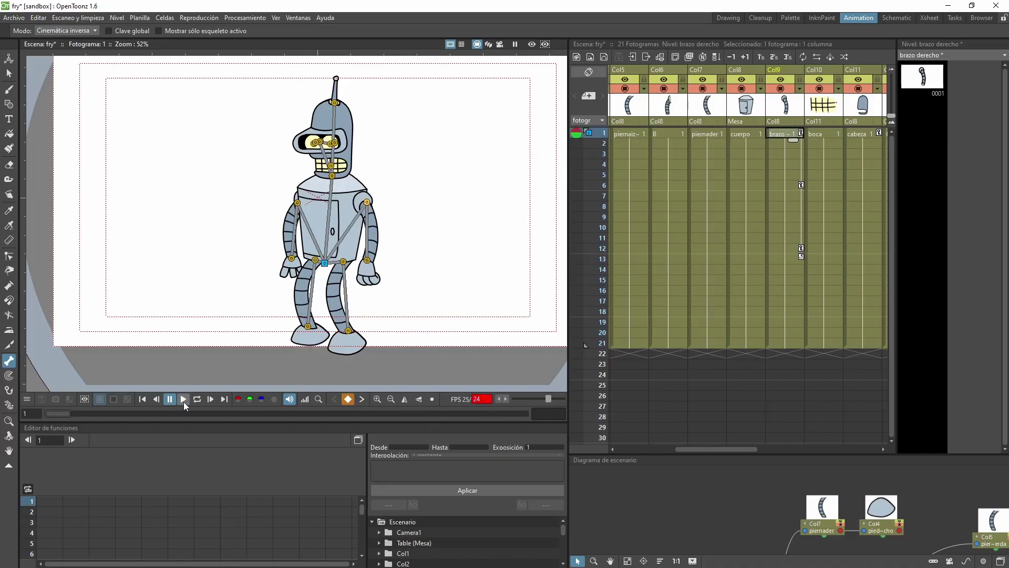
Review brazo derecho's poses at frames 6 and 12 and rotate the arm outward at frame 18.
{"action": "left_click", "coordinate": [783, 184]}
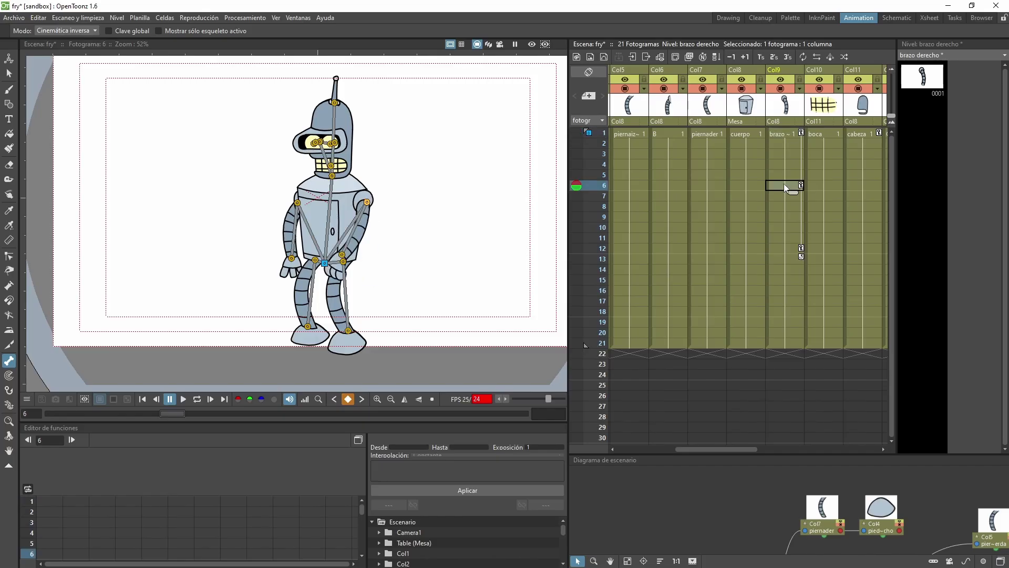
{"action": "left_click", "coordinate": [786, 245]}
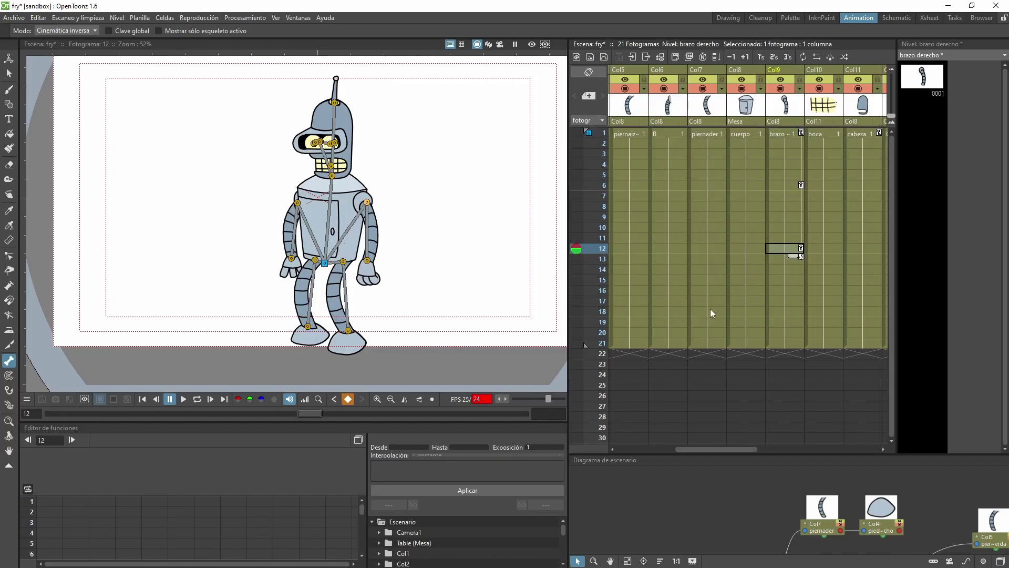
{"action": "left_click", "coordinate": [785, 312]}
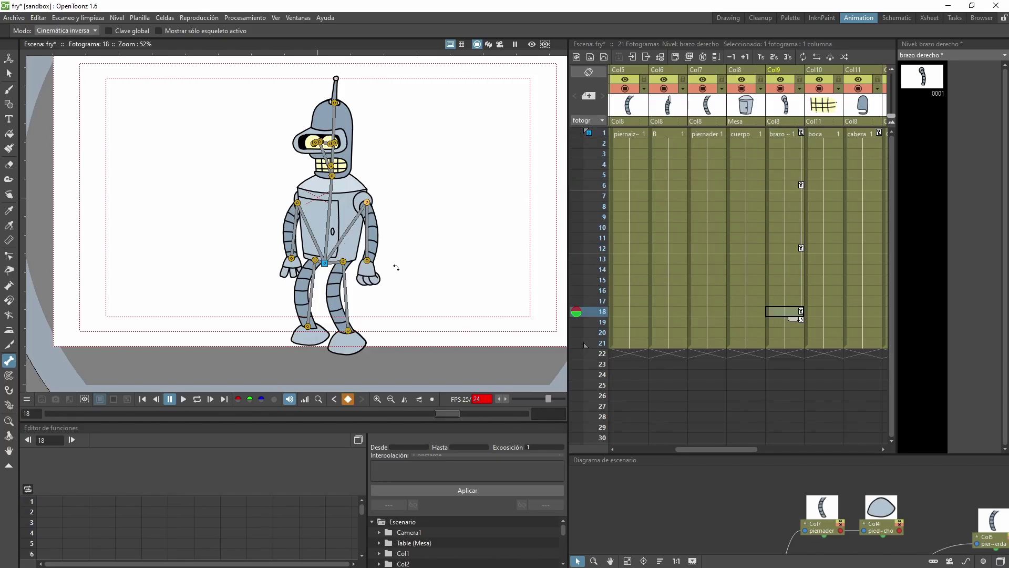
{"action": "left_click_drag", "start_coordinate": [395, 268], "coordinate": [416, 257]}
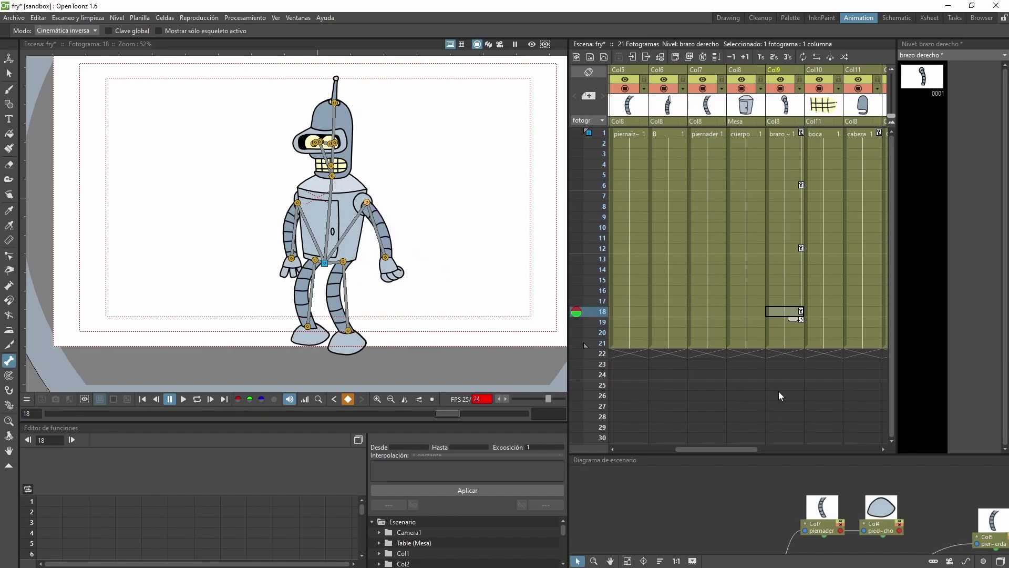
Extend the exposure of the body-part columns to frame 24.
{"action": "left_click", "coordinate": [619, 340]}
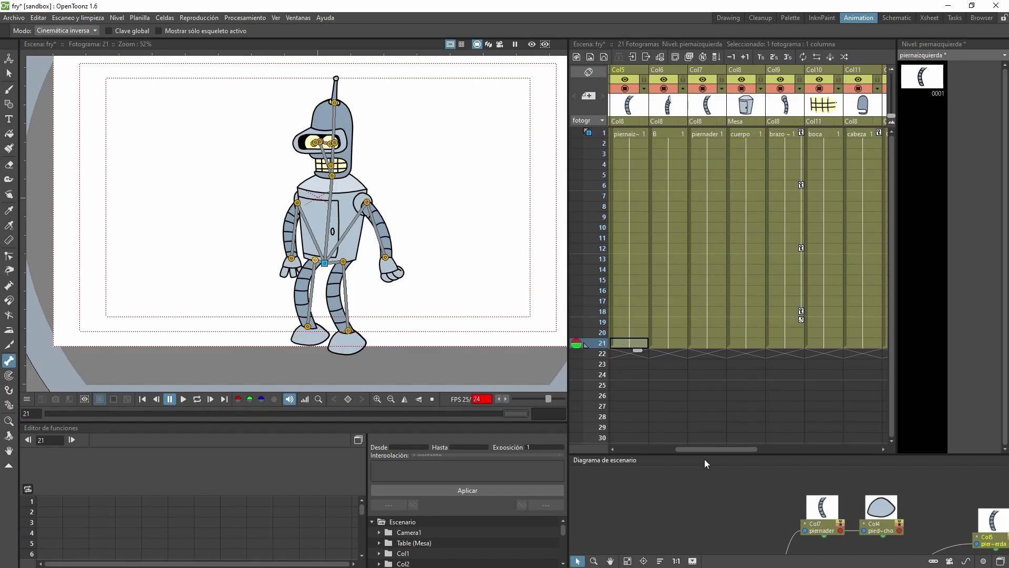
{"action": "left_click_drag", "start_coordinate": [704, 448], "coordinate": [828, 448]}
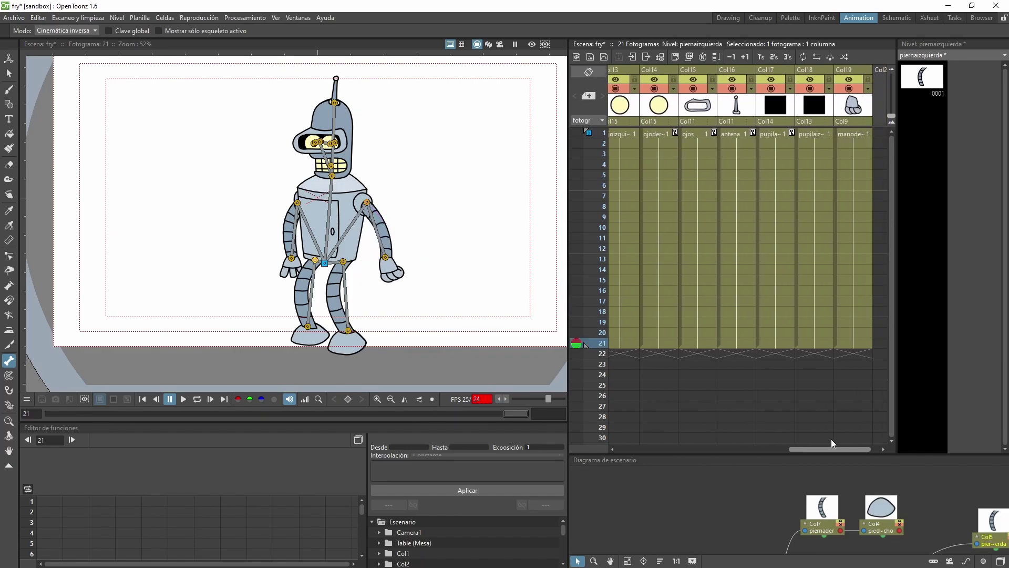
{"action": "left_click", "coordinate": [830, 345], "text": "shift"}
{"action": "left_click_drag", "start_coordinate": [835, 349], "coordinate": [831, 388]}
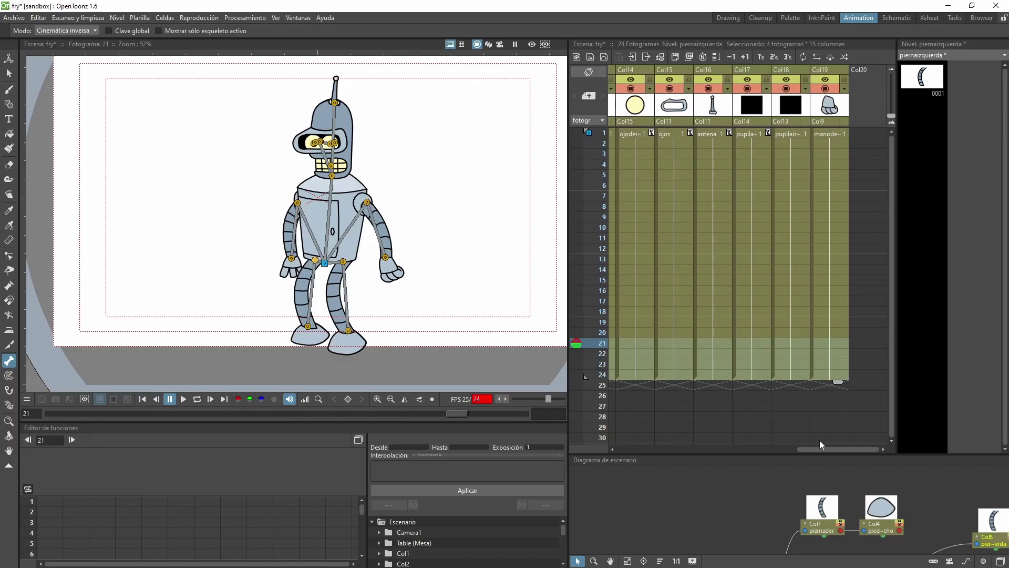
{"action": "left_click_drag", "start_coordinate": [819, 448], "coordinate": [637, 448]}
{"action": "left_click", "coordinate": [707, 364]}
{"action": "left_click_drag", "start_coordinate": [681, 343], "coordinate": [762, 380]}
{"action": "left_click", "coordinate": [740, 448]}
Copy brazo derecho's frame 1 keyframe to frame 24 and preview the arm's motion.
{"action": "left_click", "coordinate": [717, 133]}
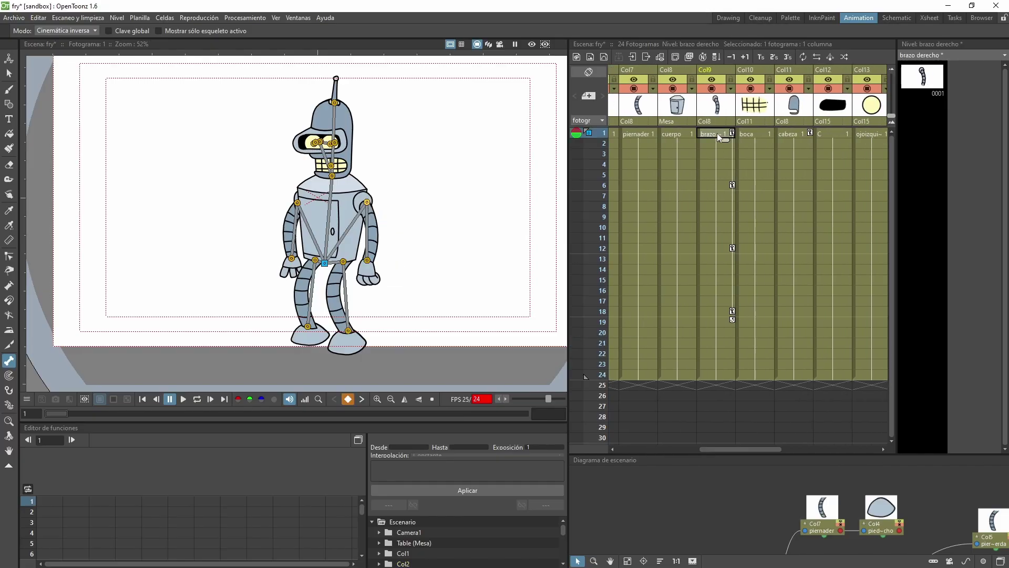
{"action": "key", "text": "ctrl+c"}
{"action": "left_click", "coordinate": [720, 375]}
{"action": "key", "text": "ctrl+v"}
{"action": "key", "text": "l"}
{"action": "key", "text": "l"}
Rotate arm B outward at frame 1 and back against the body at frame 6.
{"action": "left_click_drag", "start_coordinate": [711, 448], "coordinate": [684, 453]}
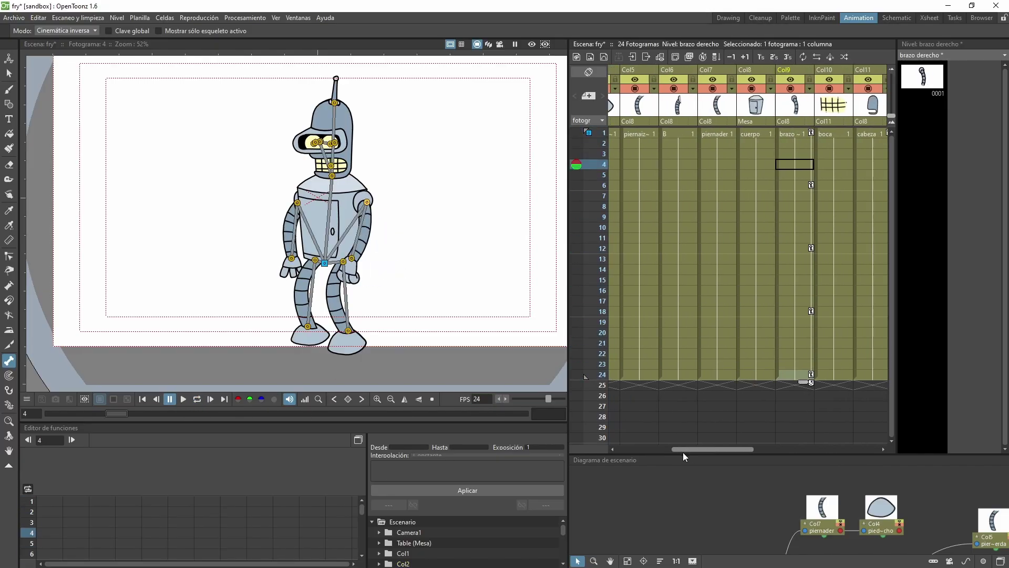
{"action": "left_click", "coordinate": [678, 133]}
{"action": "left_click_drag", "start_coordinate": [291, 258], "coordinate": [246, 257]}
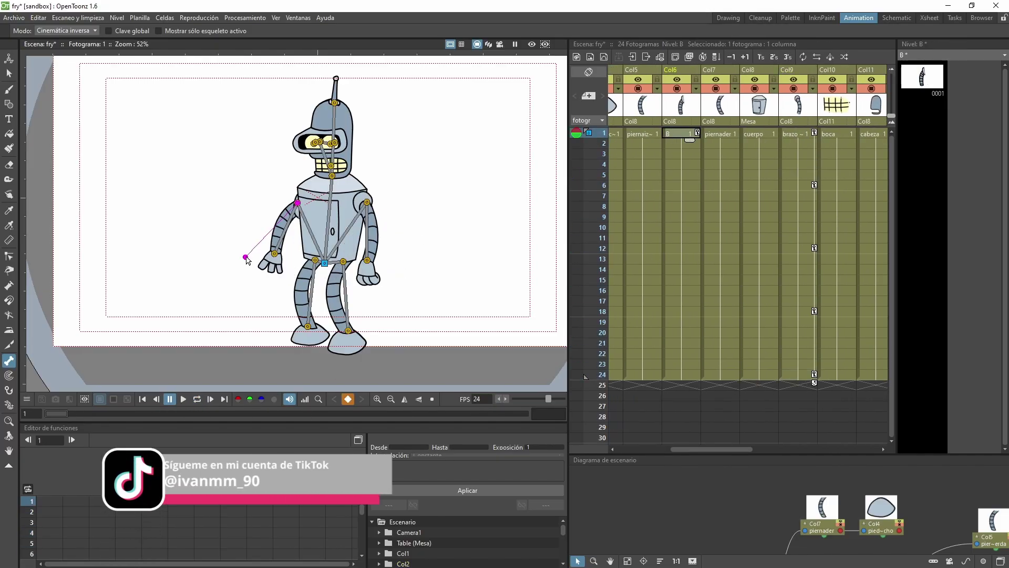
{"action": "left_click", "coordinate": [681, 185]}
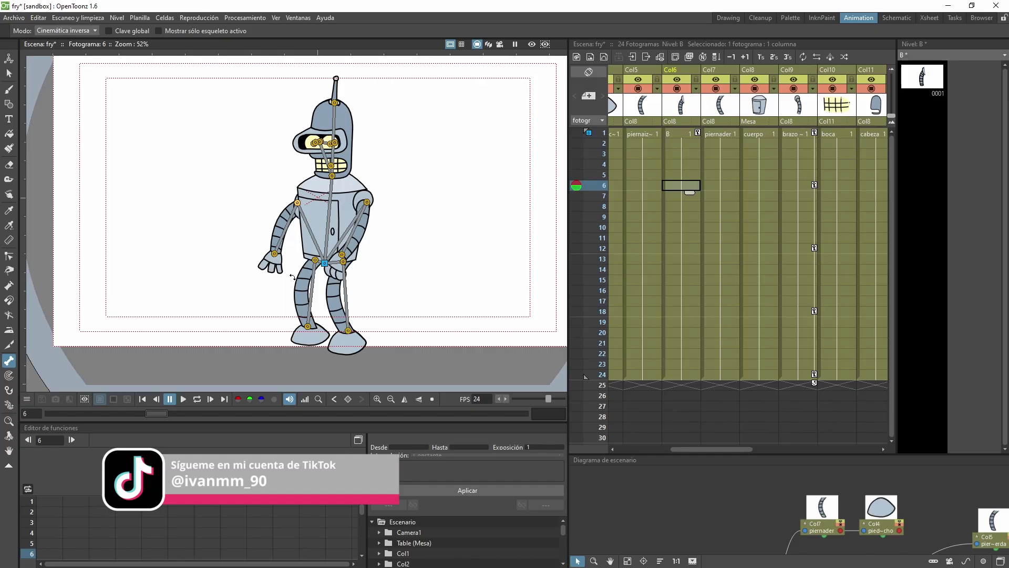
{"action": "left_click_drag", "start_coordinate": [293, 277], "coordinate": [301, 273]}
Preview arm B's swing and rotate it further behind the body at frame 12.
{"action": "left_click", "coordinate": [683, 248]}
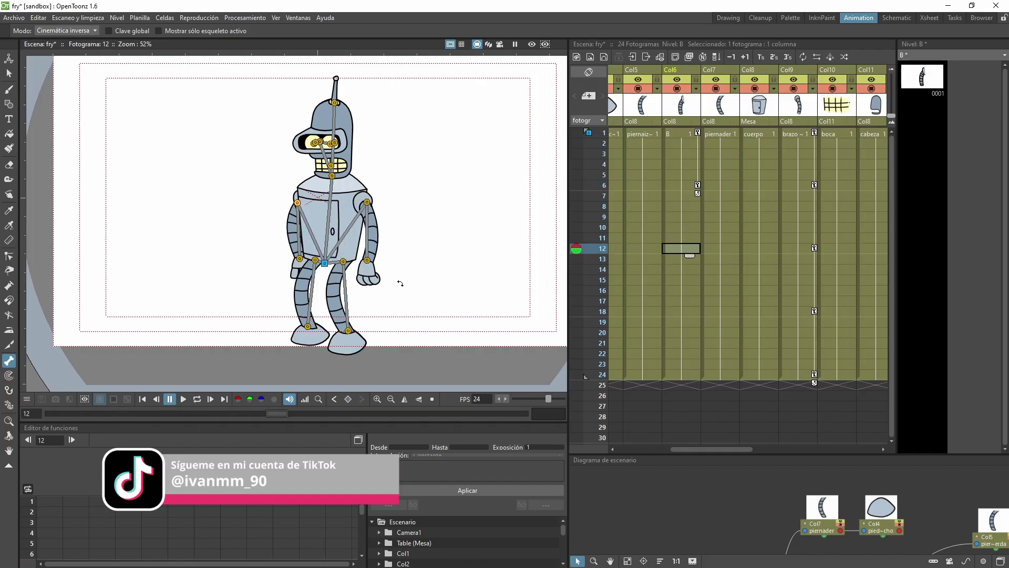
{"action": "left_click", "coordinate": [680, 134]}
{"action": "left_click", "coordinate": [183, 400]}
{"action": "left_click", "coordinate": [686, 186]}
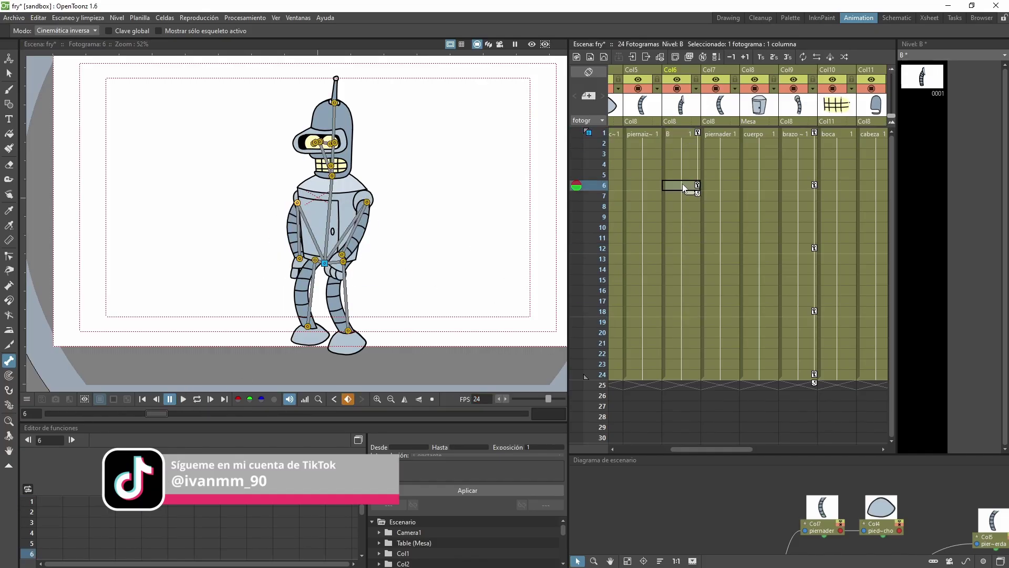
{"action": "left_click", "coordinate": [684, 248]}
{"action": "left_click_drag", "start_coordinate": [400, 287], "coordinate": [444, 274]}
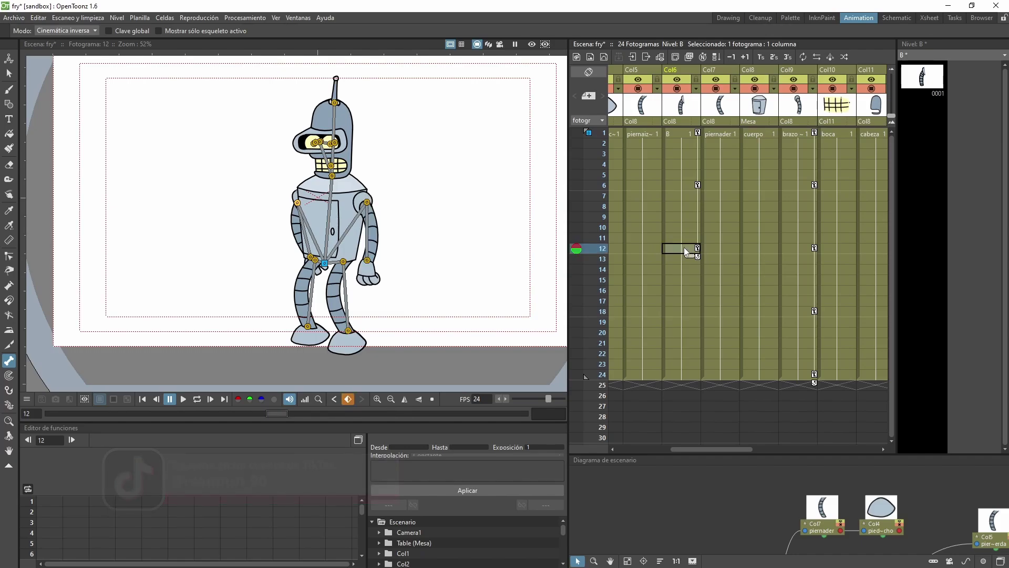
Copy arm B's frame 6 keyframe to frame 18 and its frame 1 keyframe to frame 24, and preview the loop.
{"action": "left_click", "coordinate": [679, 185]}
{"action": "key", "text": "ctrl+c"}
{"action": "left_click", "coordinate": [688, 311]}
{"action": "key", "text": "ctrl+v"}
{"action": "left_click", "coordinate": [698, 133]}
{"action": "key", "text": "ctrl+c"}
{"action": "left_click", "coordinate": [690, 375]}
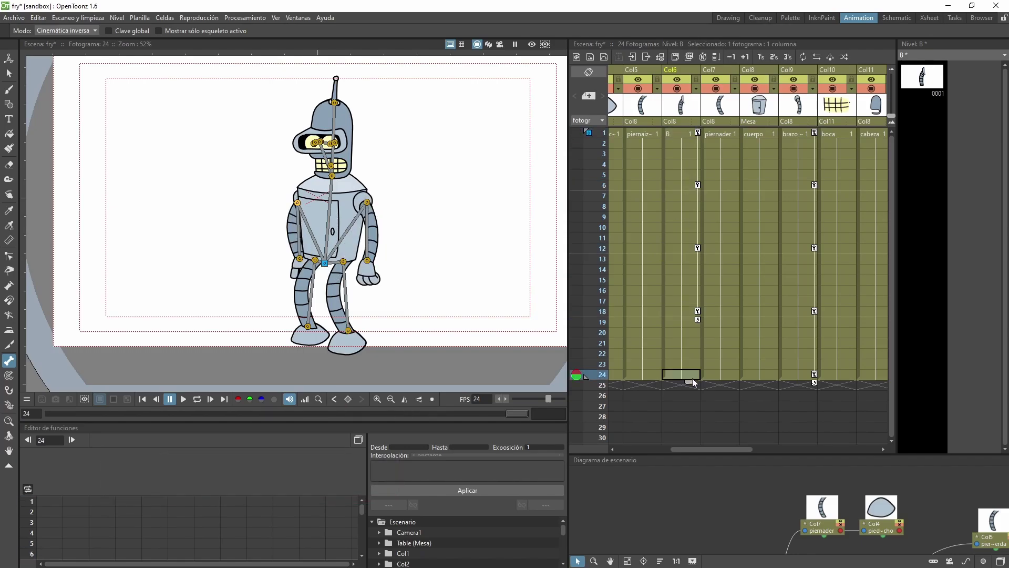
{"action": "key", "text": "ctrl+v"}
{"action": "left_click", "coordinate": [197, 399]}
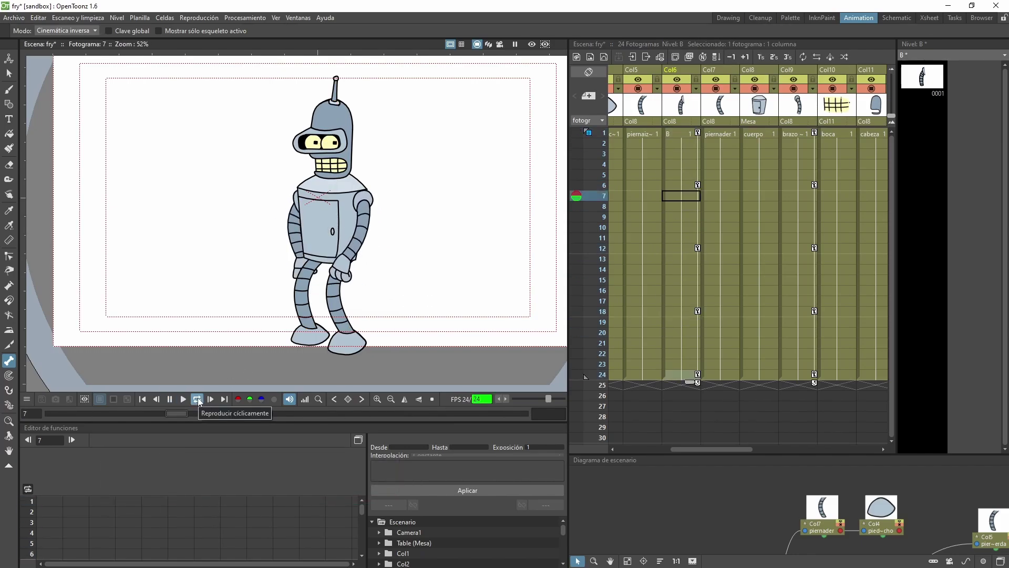
{"action": "left_click", "coordinate": [198, 400]}
Pose piernaizquierda at frames 1, 6, 12 and 18, swinging the leg forward at first and backward at frame 18.
{"action": "left_click", "coordinate": [648, 135]}
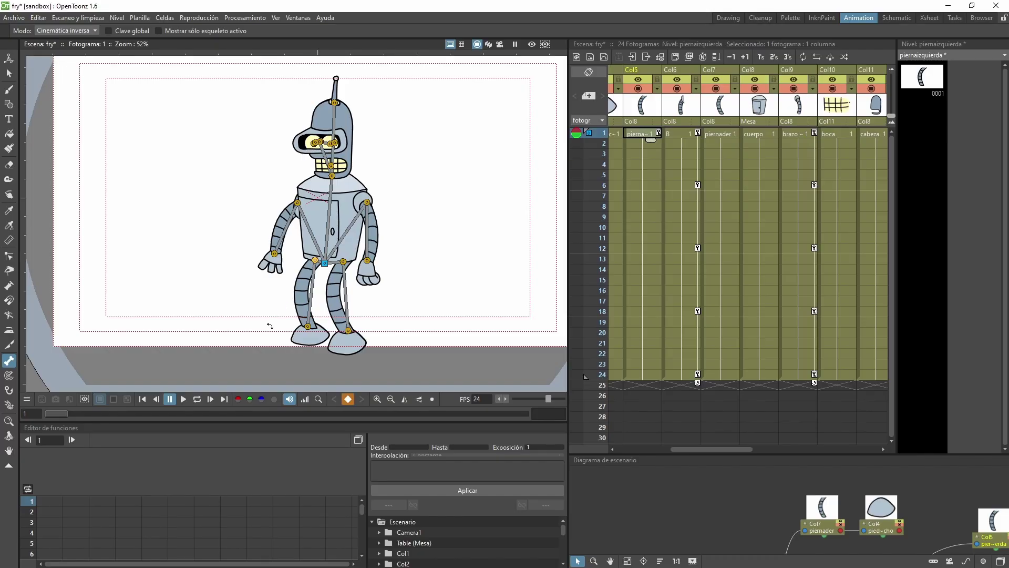
{"action": "left_click_drag", "start_coordinate": [270, 329], "coordinate": [304, 340]}
{"action": "left_click", "coordinate": [643, 186]}
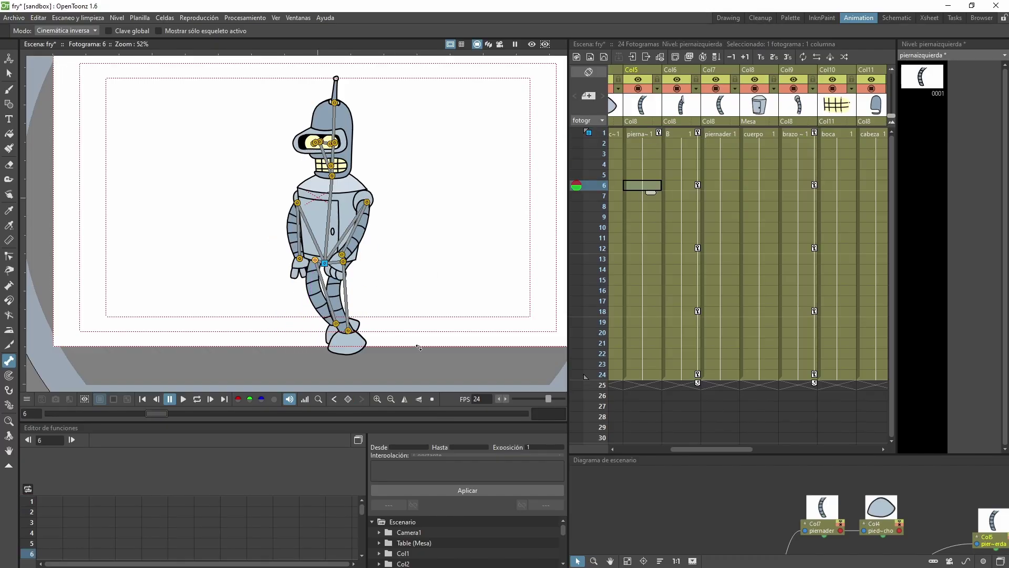
{"action": "left_click_drag", "start_coordinate": [419, 348], "coordinate": [443, 333]}
{"action": "left_click", "coordinate": [657, 249]}
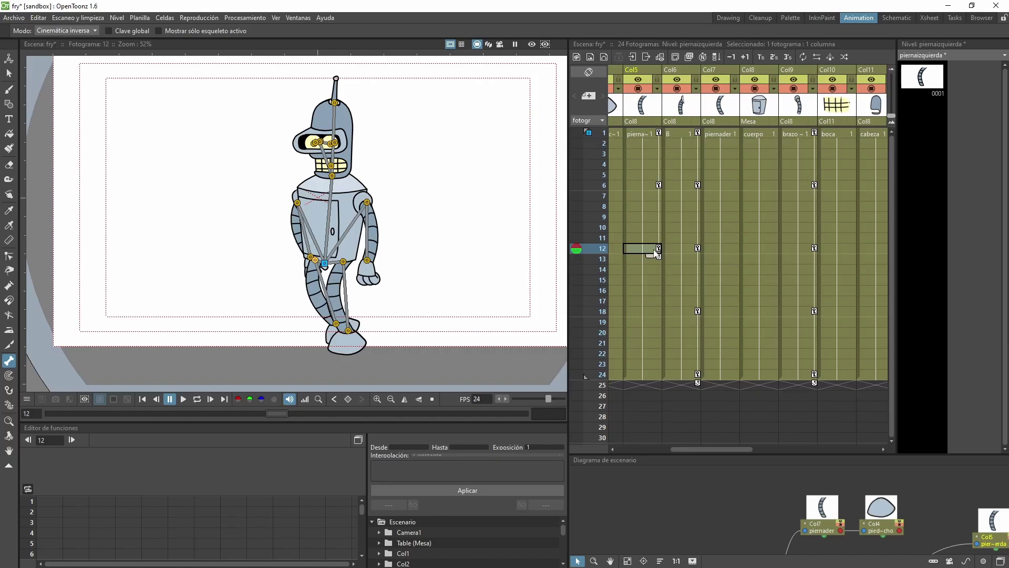
{"action": "left_click", "coordinate": [653, 313]}
{"action": "left_click_drag", "start_coordinate": [386, 344], "coordinate": [317, 371]}
Copy piernaizquierda's frame 1 keyframe to frame 24 and preview the animation in a loop.
{"action": "left_click", "coordinate": [652, 136]}
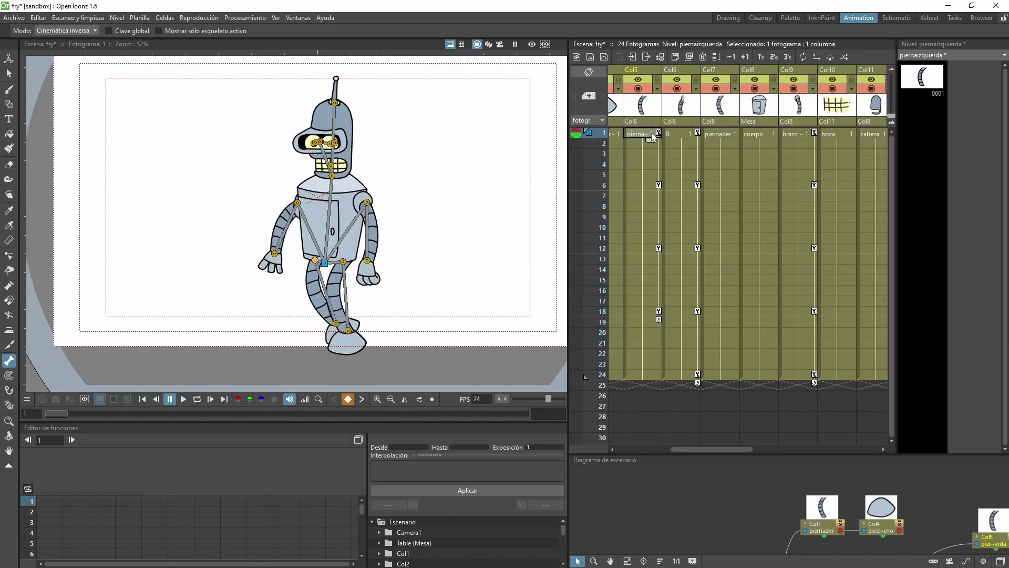
{"action": "left_click", "coordinate": [658, 133]}
{"action": "key", "text": "ctrl+c"}
{"action": "left_click", "coordinate": [652, 375]}
{"action": "key", "text": "ctrl+v"}
{"action": "left_click", "coordinate": [197, 399]}
{"action": "left_click", "coordinate": [197, 399]}
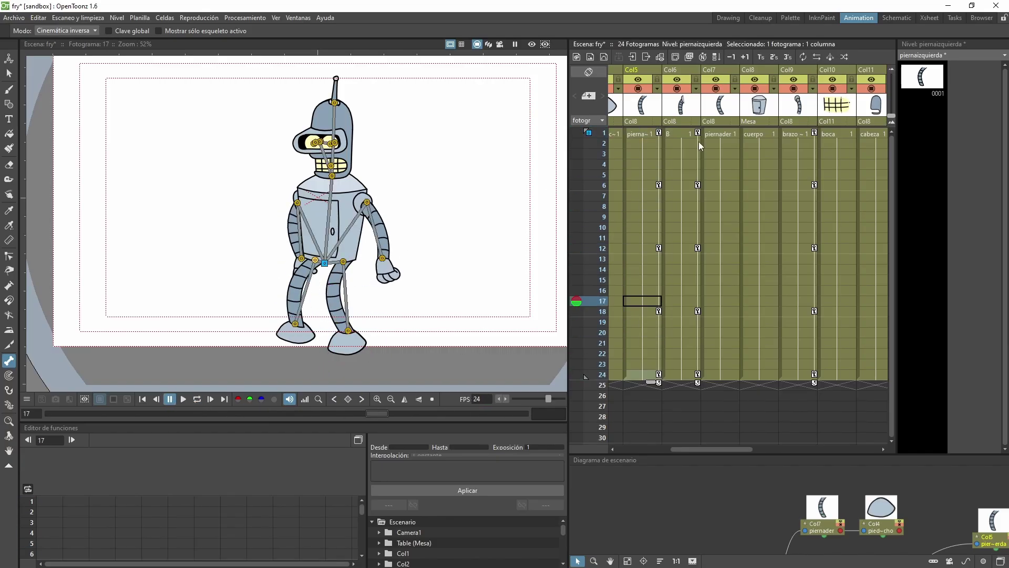
Rotate the right leg, piernader, into keyed poses at frames 1, 6 and 12.
{"action": "left_click", "coordinate": [729, 136]}
{"action": "left_click_drag", "start_coordinate": [380, 338], "coordinate": [372, 340]}
{"action": "left_click", "coordinate": [729, 186]}
{"action": "mouse_move", "coordinate": [372, 341]}
{"action": "left_mouse_down"}
{"action": "mouse_move", "coordinate": [360, 342]}
{"action": "mouse_move", "coordinate": [383, 335]}
{"action": "left_mouse_up"}
{"action": "left_click", "coordinate": [724, 249]}
{"action": "mouse_move", "coordinate": [419, 336]}
{"action": "left_mouse_down"}
{"action": "mouse_move", "coordinate": [482, 316]}
{"action": "mouse_move", "coordinate": [419, 319]}
{"action": "left_mouse_up"}
Rotate piernader into keyed poses at frames 1, 6 and 12, previewing the loop before and after.
{"action": "left_click", "coordinate": [198, 401]}
{"action": "left_click", "coordinate": [198, 401]}
{"action": "left_click", "coordinate": [721, 135]}
{"action": "left_click", "coordinate": [720, 187]}
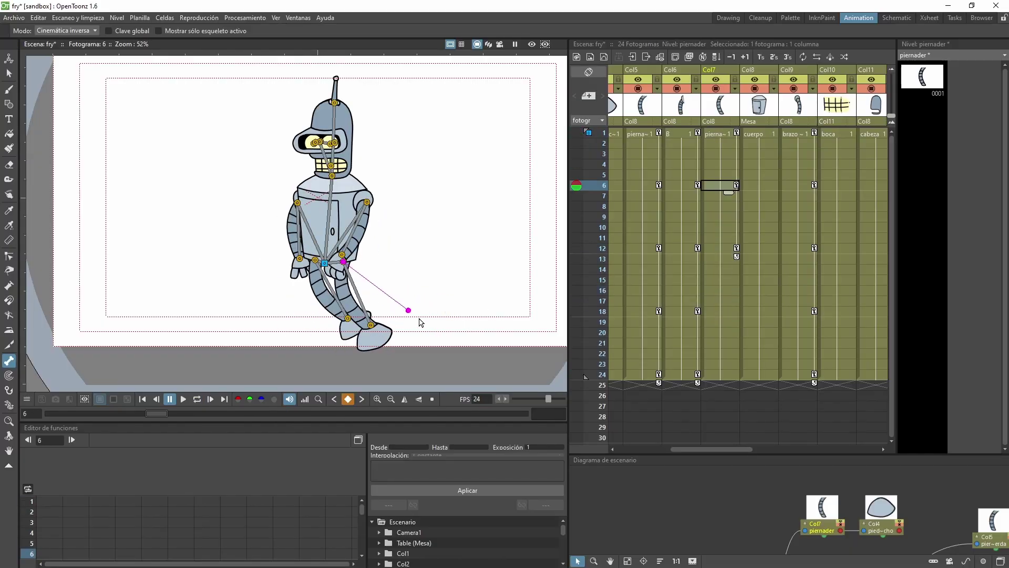
{"action": "left_click", "coordinate": [197, 400]}
{"action": "left_click", "coordinate": [197, 401]}
Revise piernaizquierda's poses, and clear the keyframes from both leg columns.
{"action": "left_click", "coordinate": [646, 135]}
{"action": "left_click", "coordinate": [641, 185]}
{"action": "left_click", "coordinate": [640, 312]}
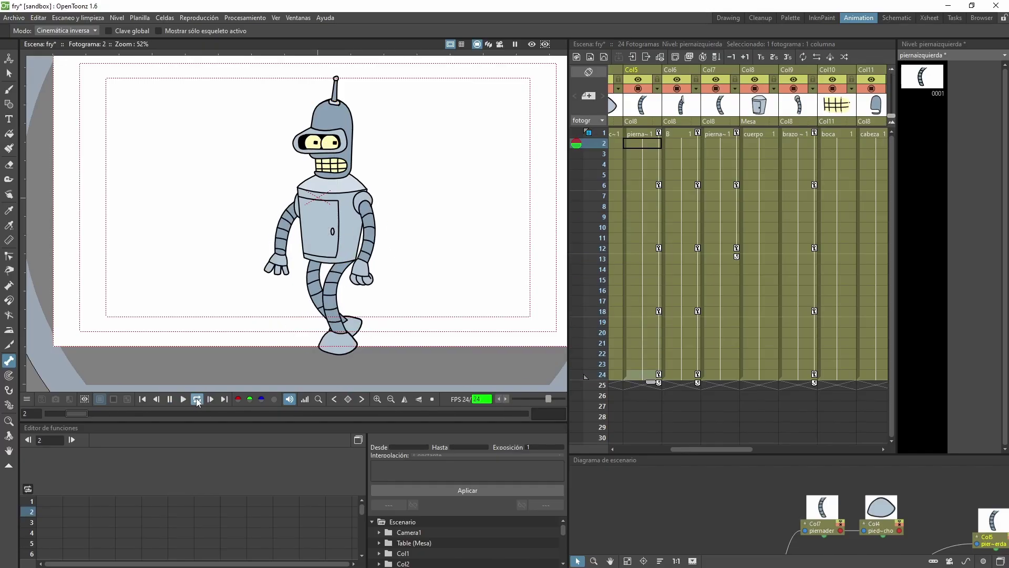
{"action": "left_click", "coordinate": [641, 374]}
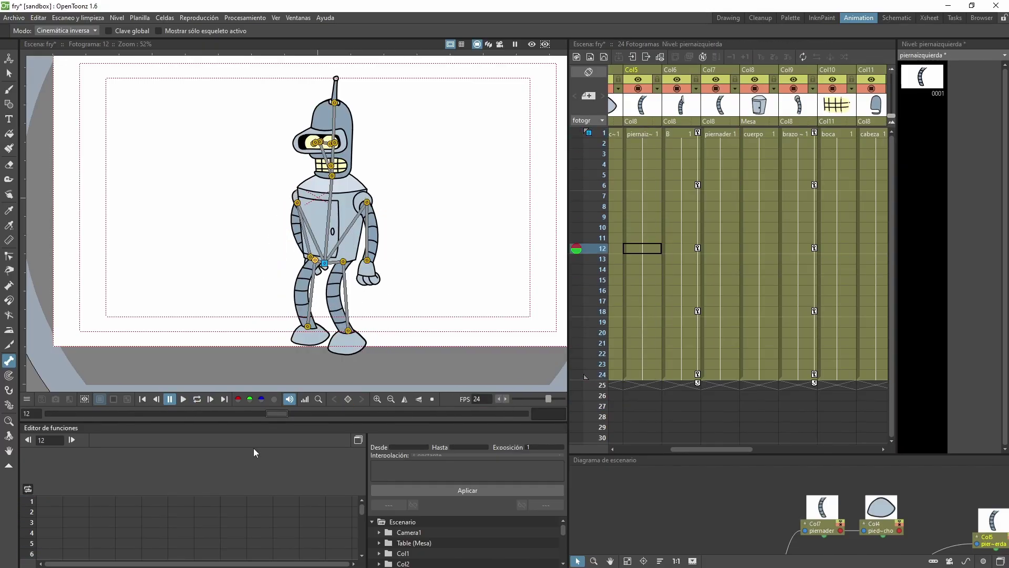
Rotate piernaizquierda into fresh keyed poses at frames 1, 6, 12, 18 and 24, and preview the loop.
{"action": "left_click", "coordinate": [651, 135]}
{"action": "key", "text": "z"}
{"action": "left_click", "coordinate": [652, 185]}
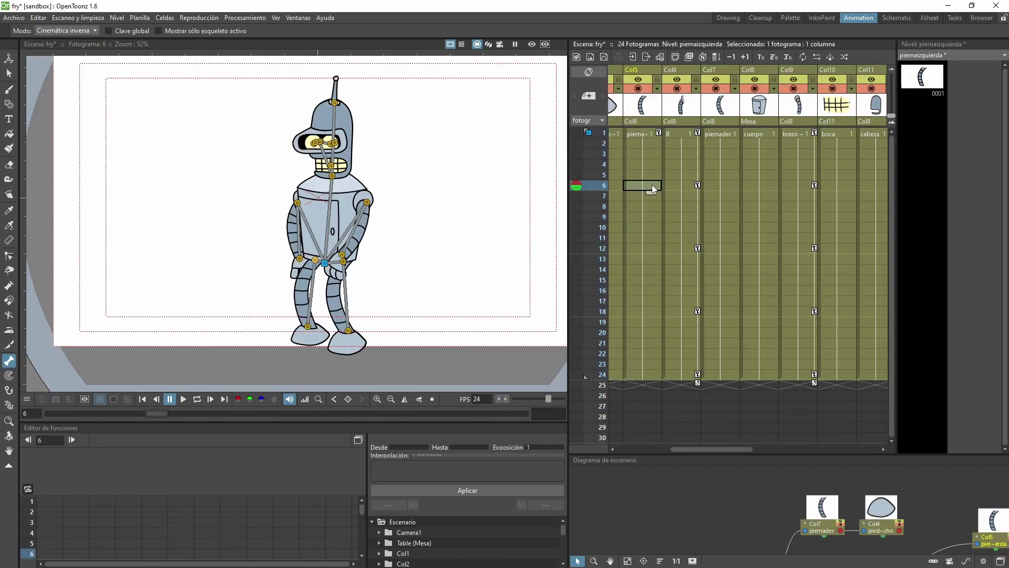
{"action": "left_click", "coordinate": [197, 400]}
{"action": "left_click", "coordinate": [197, 399]}
{"action": "left_click", "coordinate": [639, 133]}
{"action": "left_click", "coordinate": [641, 185]}
{"action": "left_click_drag", "start_coordinate": [371, 333], "coordinate": [378, 330]}
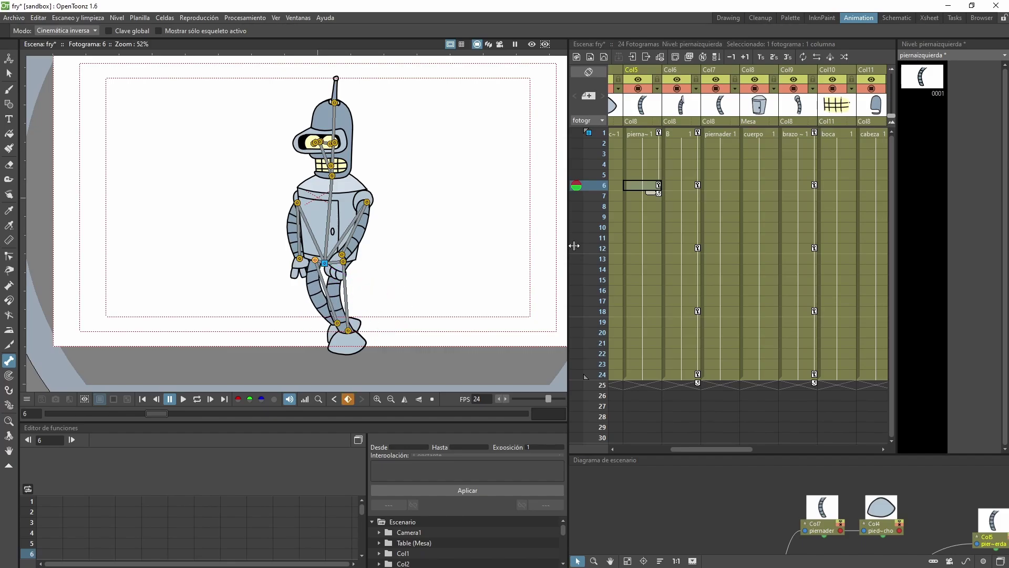
{"action": "left_click", "coordinate": [642, 248]}
{"action": "left_click", "coordinate": [641, 311]}
{"action": "left_click", "coordinate": [641, 374]}
{"action": "left_click", "coordinate": [197, 399]}
Pose piernader in opposition to the other leg at frames 1, 6, 12, 18 and 24, and preview the loop.
{"action": "left_click", "coordinate": [719, 133]}
{"action": "key", "text": "z"}
{"action": "left_click", "coordinate": [719, 185]}
{"action": "left_click", "coordinate": [719, 248]}
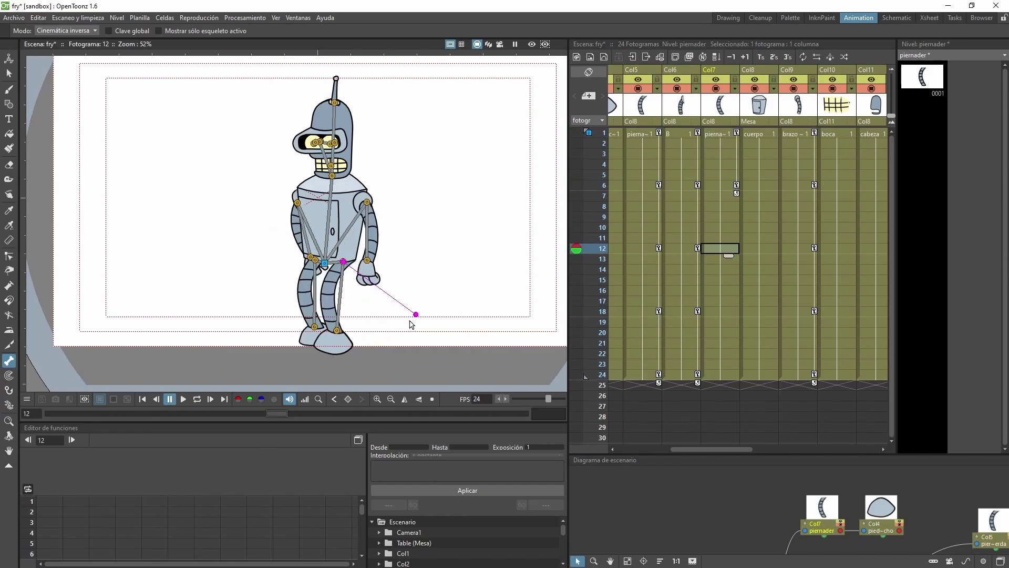
{"action": "left_click", "coordinate": [719, 311]}
{"action": "mouse_move", "coordinate": [409, 320]}
{"action": "left_mouse_down"}
{"action": "mouse_move", "coordinate": [434, 301]}
{"action": "mouse_move", "coordinate": [410, 336]}
{"action": "left_mouse_up"}
{"action": "left_click", "coordinate": [719, 374]}
{"action": "left_click", "coordinate": [197, 399]}
{"action": "left_click", "coordinate": [197, 399]}
Adjust arm B's poses at frames 6, 12 and 24, and preview the loop.
{"action": "left_click", "coordinate": [681, 134]}
{"action": "left_click", "coordinate": [683, 186]}
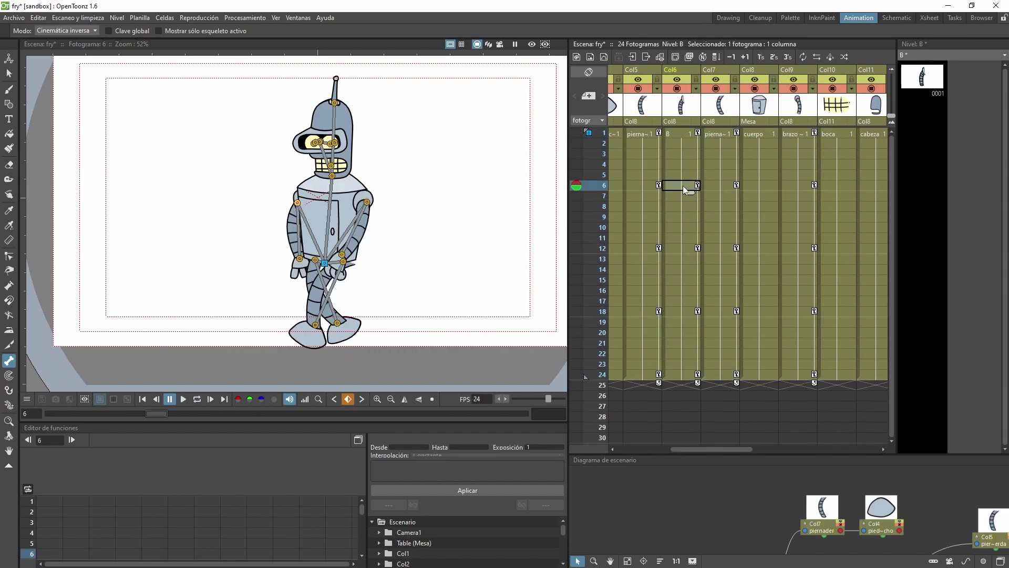
{"action": "left_click", "coordinate": [681, 248]}
{"action": "left_click", "coordinate": [682, 374]}
{"action": "left_click_drag", "start_coordinate": [464, 266], "coordinate": [509, 286]}
{"action": "left_click", "coordinate": [198, 400]}
{"action": "left_click", "coordinate": [198, 400]}
Adjust brazo derecho's poses at frames 6, 12 and 24, and play the animation.
{"action": "left_click", "coordinate": [797, 185]}
{"action": "left_click", "coordinate": [797, 248]}
{"action": "left_click", "coordinate": [797, 374]}
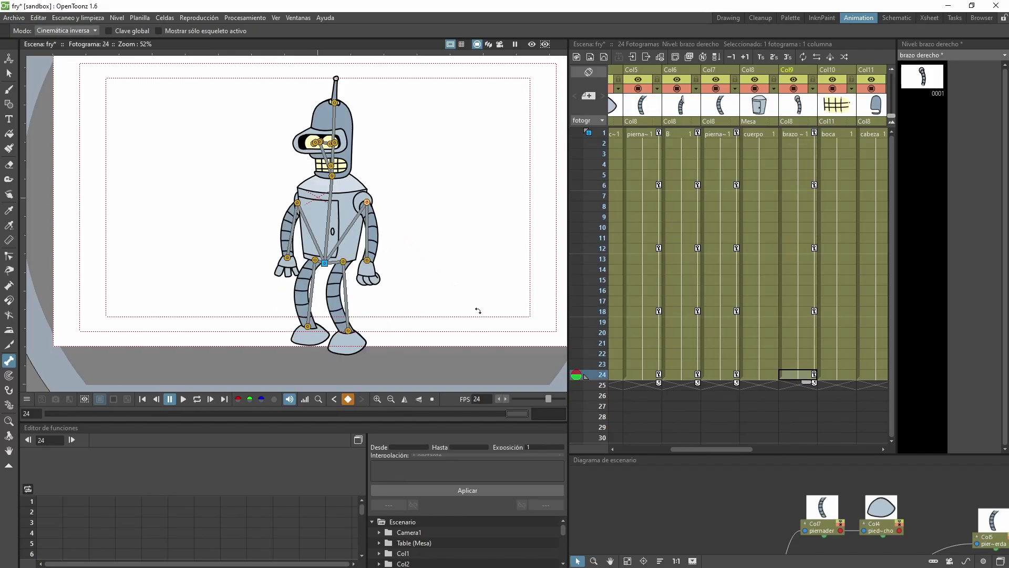
{"action": "left_click", "coordinate": [185, 400]}
Move piernaizquierda's keyframes from frames 6, 12, 18 and 24 to frames 4, 8, 12 and 27.
{"action": "left_click", "coordinate": [665, 133]}
{"action": "left_click", "coordinate": [671, 185]}
{"action": "left_click_drag", "start_coordinate": [683, 185], "coordinate": [683, 164]}
{"action": "left_click_drag", "start_coordinate": [683, 248], "coordinate": [683, 206]}
{"action": "left_click", "coordinate": [666, 248]}
{"action": "left_click_drag", "start_coordinate": [683, 311], "coordinate": [683, 248]}
{"action": "left_click_drag", "start_coordinate": [683, 374], "coordinate": [682, 406]}
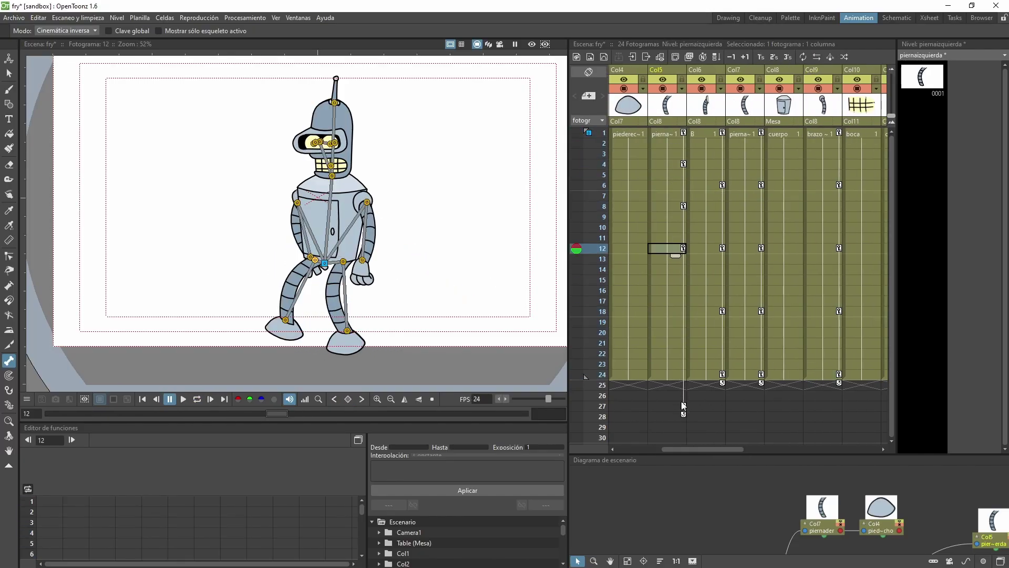
Try posing piernaizquierda with three-frame spacing at frames 3, 6 and 9.
{"action": "left_click", "coordinate": [665, 290]}
{"action": "left_click", "coordinate": [666, 154]}
{"action": "left_click", "coordinate": [665, 290]}
{"action": "left_click", "coordinate": [665, 153]}
{"action": "left_click_drag", "start_coordinate": [457, 310], "coordinate": [476, 299]}
{"action": "left_click", "coordinate": [665, 185]}
{"action": "left_click", "coordinate": [665, 216]}
{"action": "left_click", "coordinate": [684, 217]}
Key piernaizquierda's poses at frames 1, 4, 7 and 10.
{"action": "left_click", "coordinate": [666, 133]}
{"action": "left_click", "coordinate": [667, 164]}
{"action": "left_click", "coordinate": [667, 195]}
{"action": "left_click", "coordinate": [673, 227]}
{"action": "left_click", "coordinate": [684, 228]}
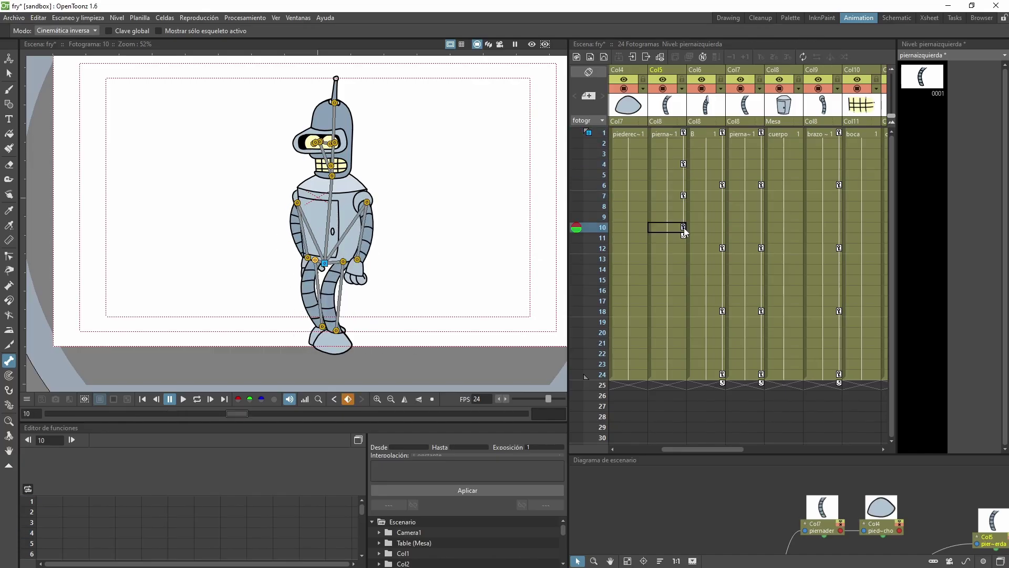
Paste copies of piernaizquierda's keyframes to fill frames 13, 16, 19, 22 and 25, and preview the loop.
{"action": "left_click", "coordinate": [683, 270]}
{"action": "key", "text": "ctrl+v"}
{"action": "left_click_drag", "start_coordinate": [683, 269], "coordinate": [683, 258]}
{"action": "left_click", "coordinate": [684, 164], "text": "shift"}
{"action": "key", "text": "ctrl+c"}
{"action": "left_click", "coordinate": [682, 289]}
{"action": "key", "text": "ctrl+v"}
{"action": "left_click", "coordinate": [198, 399]}
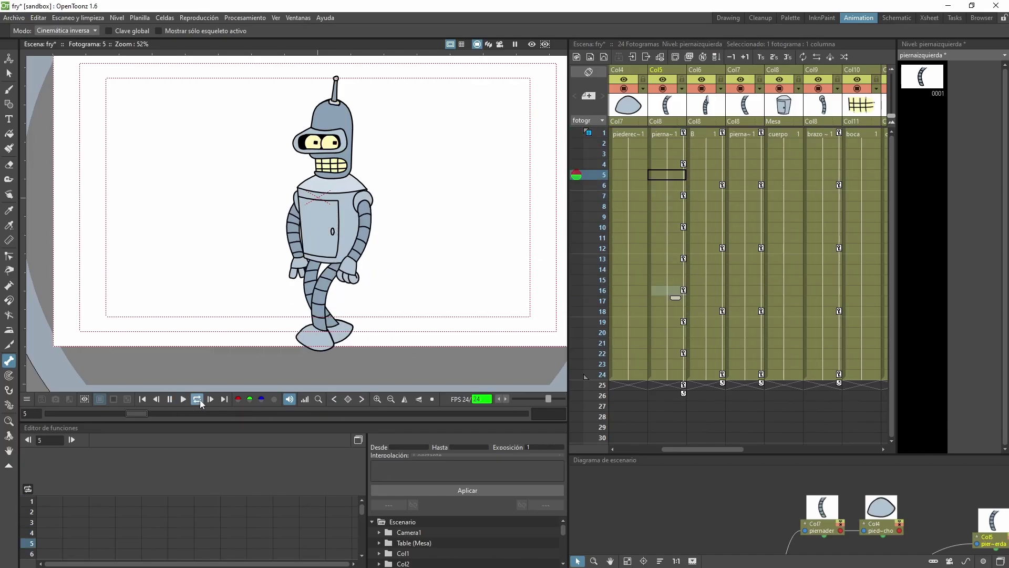
{"action": "left_click", "coordinate": [170, 400]}
Delete piernader's existing keyframes.
{"action": "left_click", "coordinate": [684, 133]}
{"action": "left_click", "coordinate": [761, 133]}
{"action": "left_click", "coordinate": [761, 375], "text": "shift"}
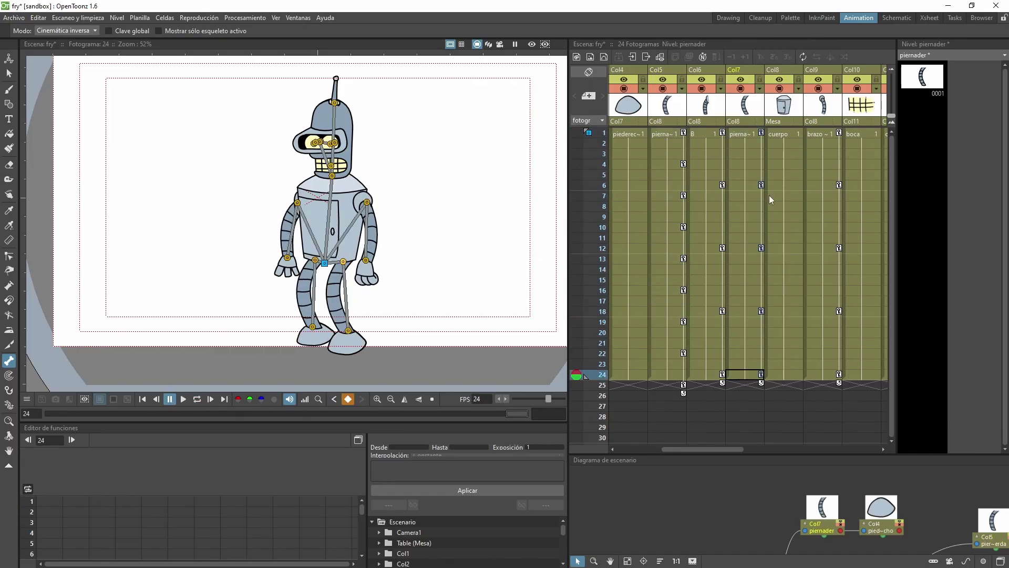
{"action": "key", "text": "Delete"}
Pose piernader at frames 4, 7, 10, 13, 16, 19 and 22, and preview the loop.
{"action": "left_click", "coordinate": [743, 164]}
{"action": "left_click_drag", "start_coordinate": [391, 329], "coordinate": [459, 314]}
{"action": "left_click", "coordinate": [743, 195]}
{"action": "left_click", "coordinate": [743, 227]}
{"action": "left_click", "coordinate": [744, 259]}
{"action": "left_click", "coordinate": [743, 290]}
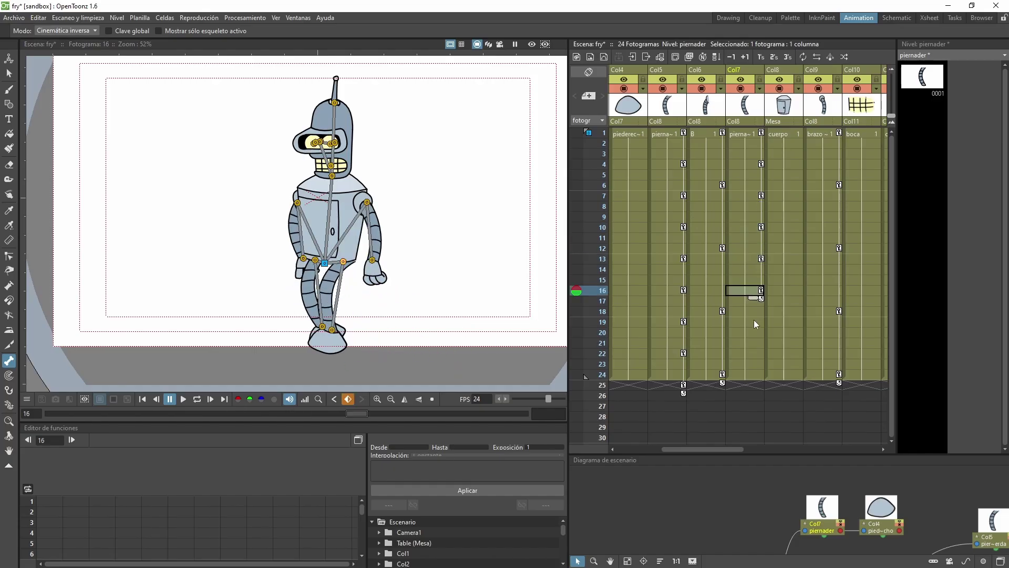
{"action": "left_click", "coordinate": [743, 322]}
{"action": "left_click", "coordinate": [743, 354]}
{"action": "left_click", "coordinate": [198, 400]}
{"action": "left_click", "coordinate": [170, 399]}
Delete all leg and arm keyframes after frame 1.
{"action": "left_click", "coordinate": [743, 385]}
{"action": "left_click", "coordinate": [762, 164], "text": "shift"}
{"action": "key", "text": "Delete"}
{"action": "left_click", "coordinate": [199, 401]}
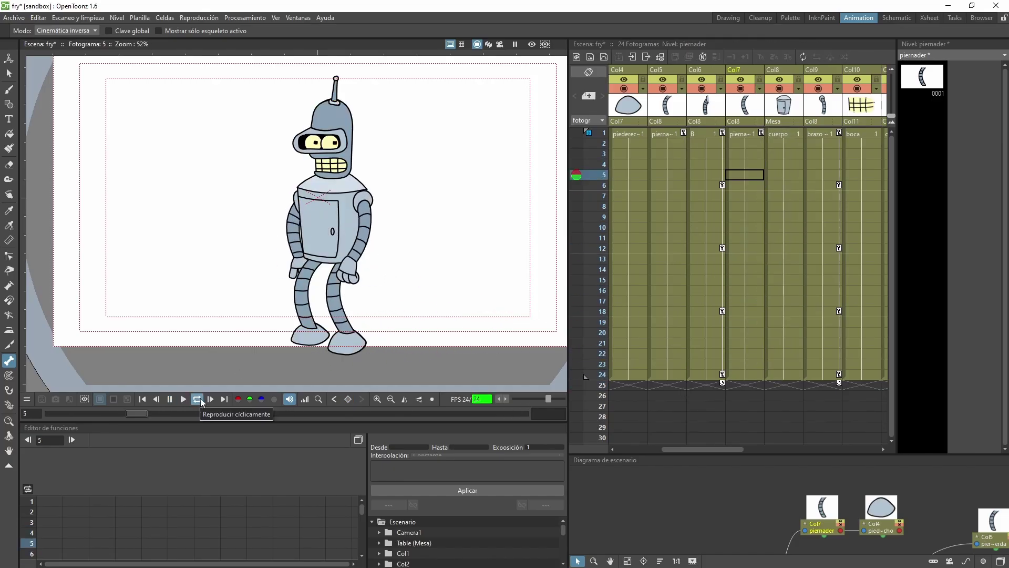
{"action": "left_click", "coordinate": [723, 184]}
Starting from frame 1, rotate arm B into keyed poses at frames 6 and 12, and preview the loop.
{"action": "left_click", "coordinate": [714, 136]}
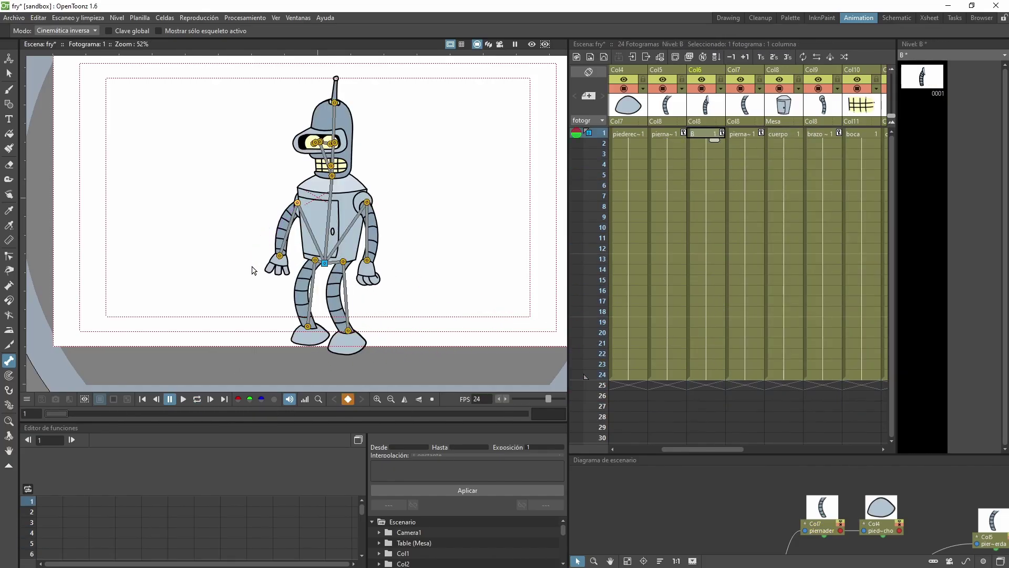
{"action": "left_click", "coordinate": [707, 185]}
{"action": "left_click_drag", "start_coordinate": [442, 289], "coordinate": [510, 271]}
{"action": "left_click", "coordinate": [710, 248]}
{"action": "left_click", "coordinate": [722, 256]}
{"action": "left_click", "coordinate": [198, 400]}
{"action": "left_click", "coordinate": [170, 399]}
Reuse arm B's frame 6 pose at frame 18, key frame 24, and preview the loop.
{"action": "left_click", "coordinate": [723, 185]}
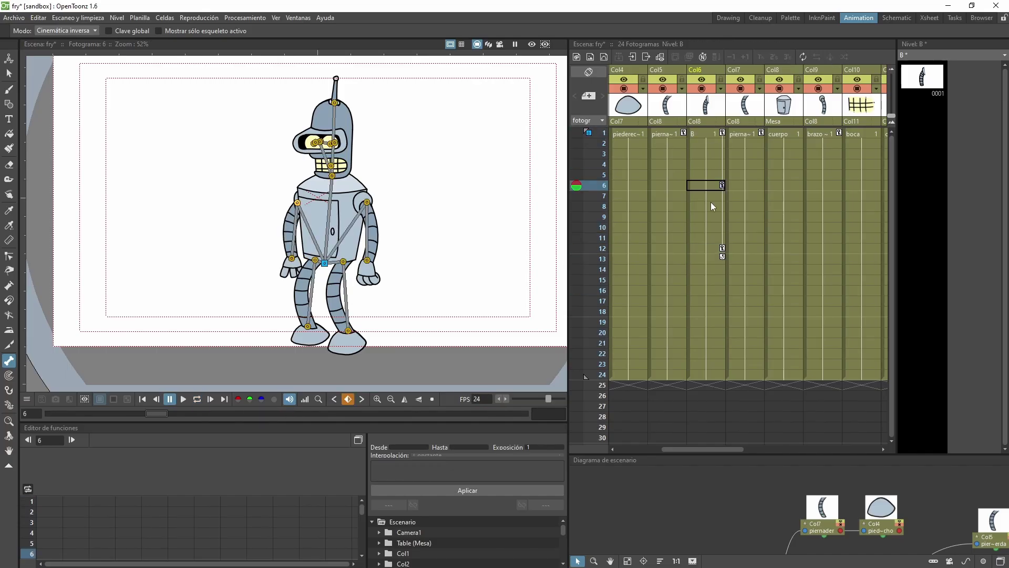
{"action": "left_click", "coordinate": [707, 311]}
{"action": "left_click", "coordinate": [707, 374]}
{"action": "left_click", "coordinate": [198, 400]}
{"action": "left_click", "coordinate": [170, 399]}
Rotate brazo derecho into keyed poses at frames 1, 6, 12, 18 and 24, and preview the loop.
{"action": "left_click", "coordinate": [825, 134]}
{"action": "left_click", "coordinate": [825, 185]}
{"action": "left_click", "coordinate": [826, 248]}
{"action": "left_click_drag", "start_coordinate": [433, 281], "coordinate": [465, 257]}
{"action": "left_click", "coordinate": [825, 311]}
{"action": "left_click", "coordinate": [835, 372]}
{"action": "left_click", "coordinate": [198, 400]}
{"action": "left_click", "coordinate": [170, 400]}
Rotate piernaizquierda into keyed poses at frames 1, 6, 12, 18 and 24, and preview the loop.
{"action": "left_click", "coordinate": [668, 134]}
{"action": "left_click_drag", "start_coordinate": [394, 307], "coordinate": [479, 255]}
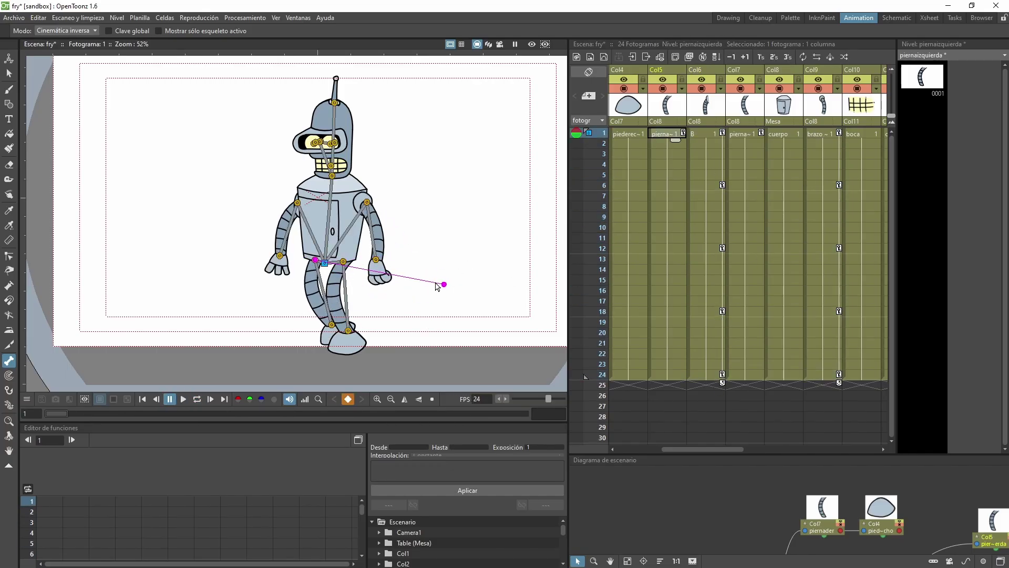
{"action": "left_click_drag", "start_coordinate": [438, 287], "coordinate": [445, 267]}
{"action": "left_click", "coordinate": [668, 185]}
{"action": "left_click", "coordinate": [669, 248]}
{"action": "left_click_drag", "start_coordinate": [418, 321], "coordinate": [387, 383]}
{"action": "left_click", "coordinate": [669, 311]}
{"action": "left_click", "coordinate": [670, 374]}
{"action": "left_click", "coordinate": [198, 400]}
Rotate piernader into keyed poses at frames 1, 6, 12, 18 and 24, and preview the loop.
{"action": "left_click", "coordinate": [793, 135]}
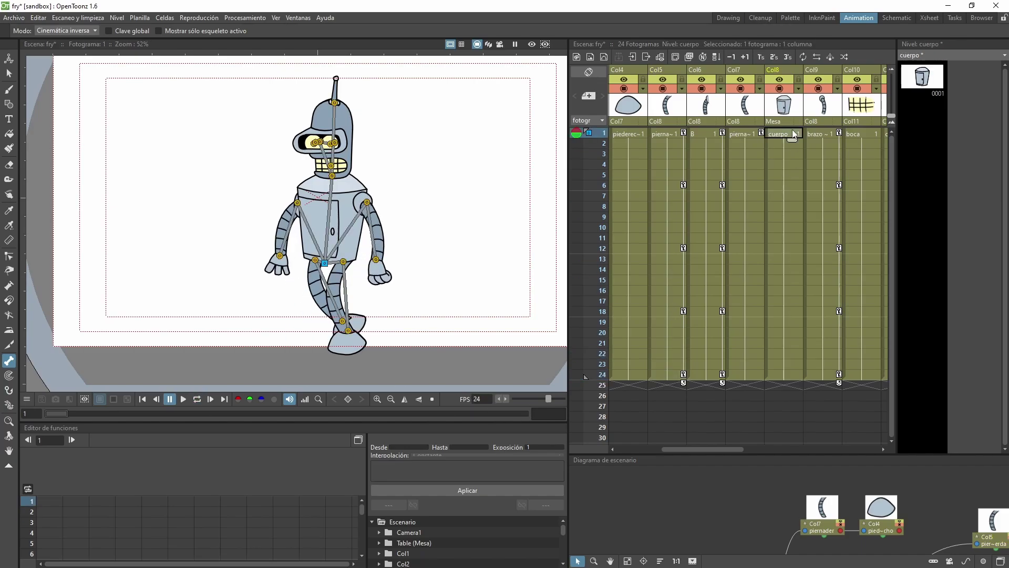
{"action": "left_click", "coordinate": [743, 135]}
{"action": "left_click_drag", "start_coordinate": [447, 268], "coordinate": [439, 310]}
{"action": "left_click", "coordinate": [746, 185]}
{"action": "left_click_drag", "start_coordinate": [453, 313], "coordinate": [484, 331]}
{"action": "left_click", "coordinate": [745, 248]}
{"action": "left_click", "coordinate": [745, 311]}
{"action": "left_click", "coordinate": [748, 374]}
{"action": "left_click", "coordinate": [198, 400]}
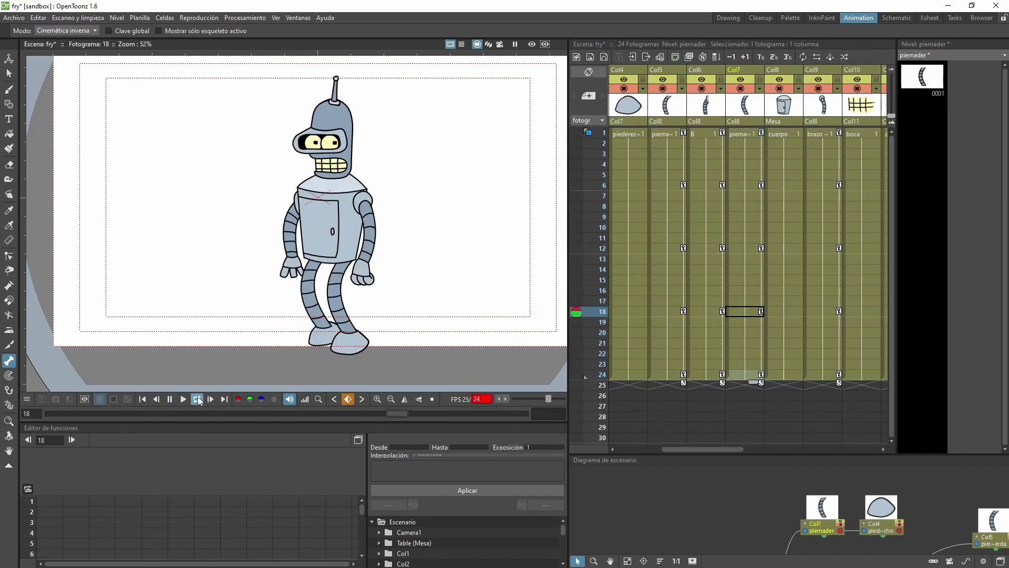
Switch the Skeleton tool to Animar mode and rotate the right foot, piederecho, at frame 1.
{"action": "left_click", "coordinate": [630, 134]}
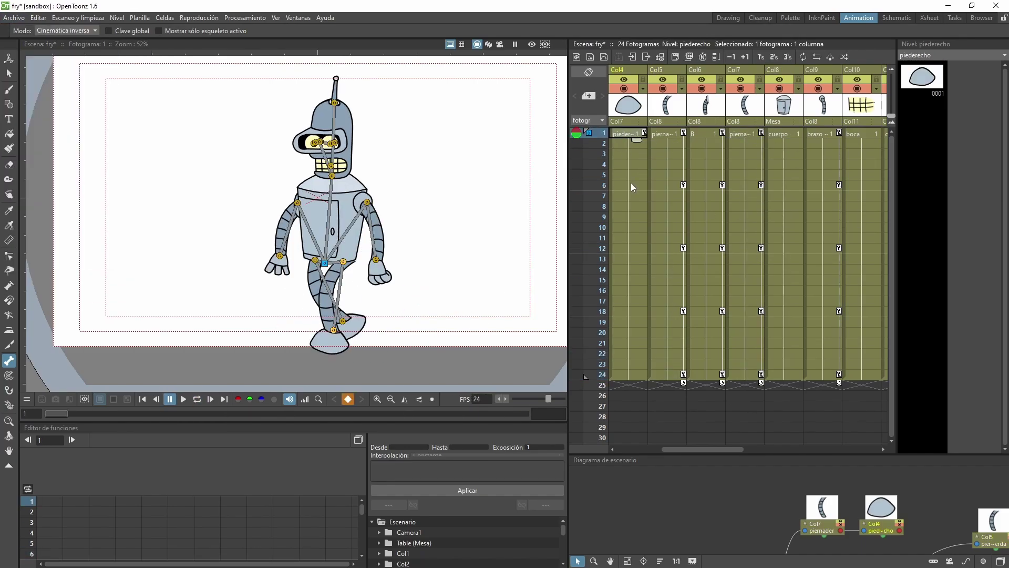
{"action": "left_click", "coordinate": [632, 188]}
{"action": "left_click", "coordinate": [630, 135]}
{"action": "left_click", "coordinate": [66, 31]}
{"action": "left_click", "coordinate": [48, 47]}
{"action": "left_click_drag", "start_coordinate": [339, 347], "coordinate": [421, 337]}
Rotate piederecho into keyed poses at frames 6, 12, 18 and 24, and preview the loop.
{"action": "left_click", "coordinate": [630, 185]}
{"action": "left_click", "coordinate": [630, 248]}
{"action": "left_click", "coordinate": [628, 312]}
{"action": "left_click", "coordinate": [628, 374]}
{"action": "left_click_drag", "start_coordinate": [451, 368], "coordinate": [447, 355]}
{"action": "left_click", "coordinate": [198, 399]}
{"action": "left_click", "coordinate": [170, 400]}
Rotate the left foot, pieizquierdo, into keyed poses at frames 1, 6, 12, 18 and 24, and preview the loop.
{"action": "left_click_drag", "start_coordinate": [682, 450], "coordinate": [656, 455]}
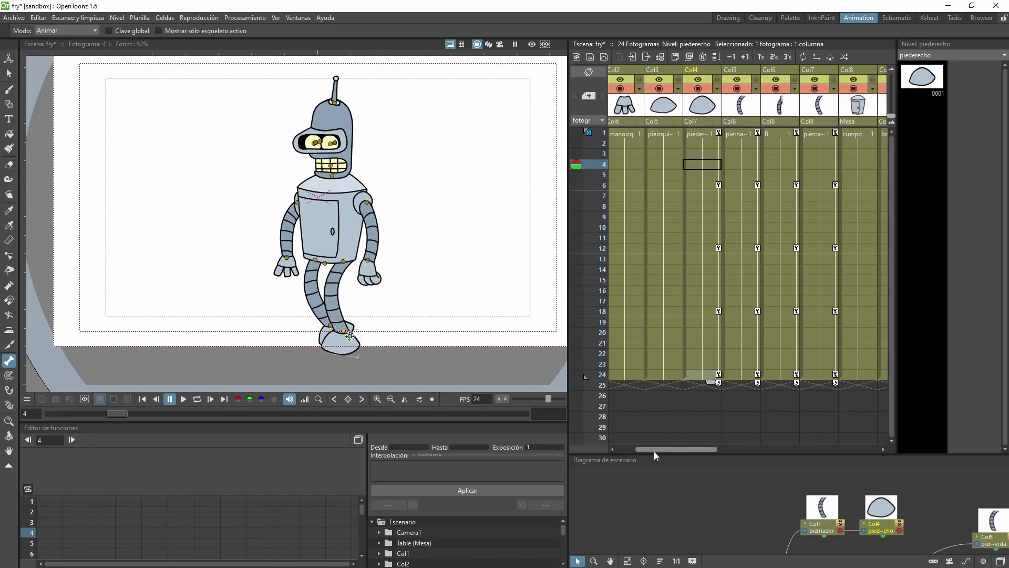
{"action": "left_click", "coordinate": [680, 133]}
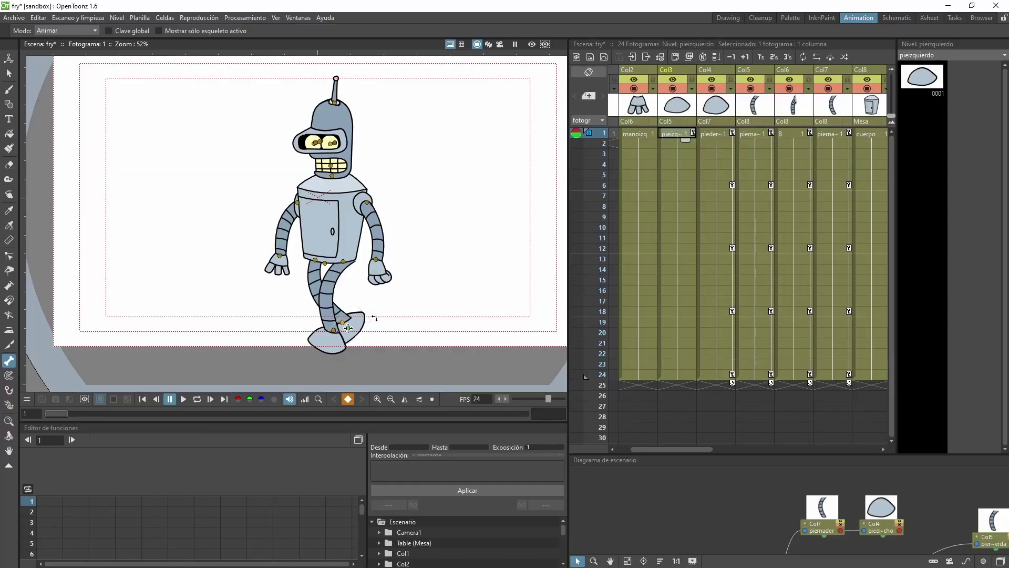
{"action": "left_click", "coordinate": [676, 185]}
{"action": "key", "text": "z"}
{"action": "left_click", "coordinate": [675, 249]}
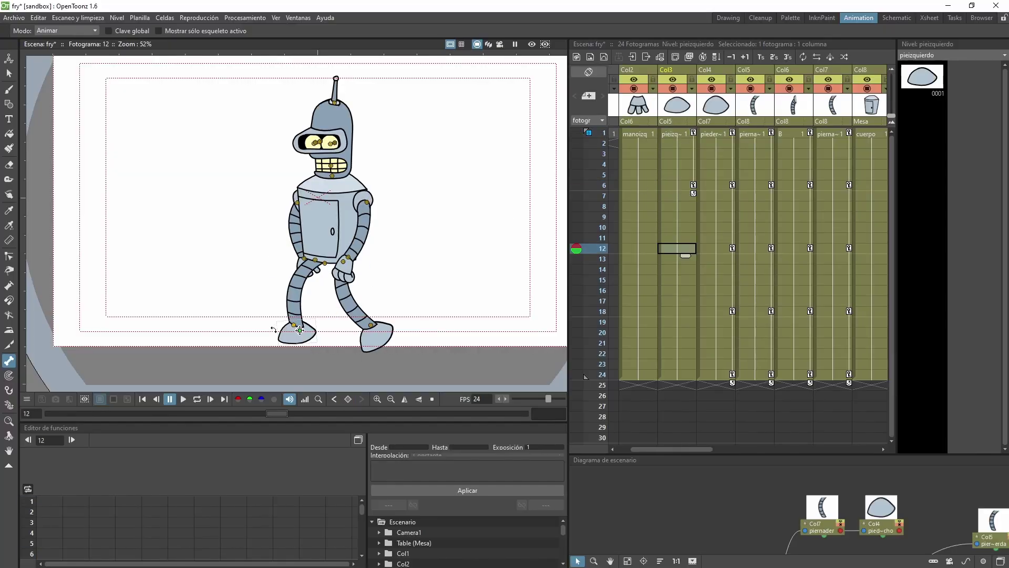
{"action": "left_click", "coordinate": [683, 312]}
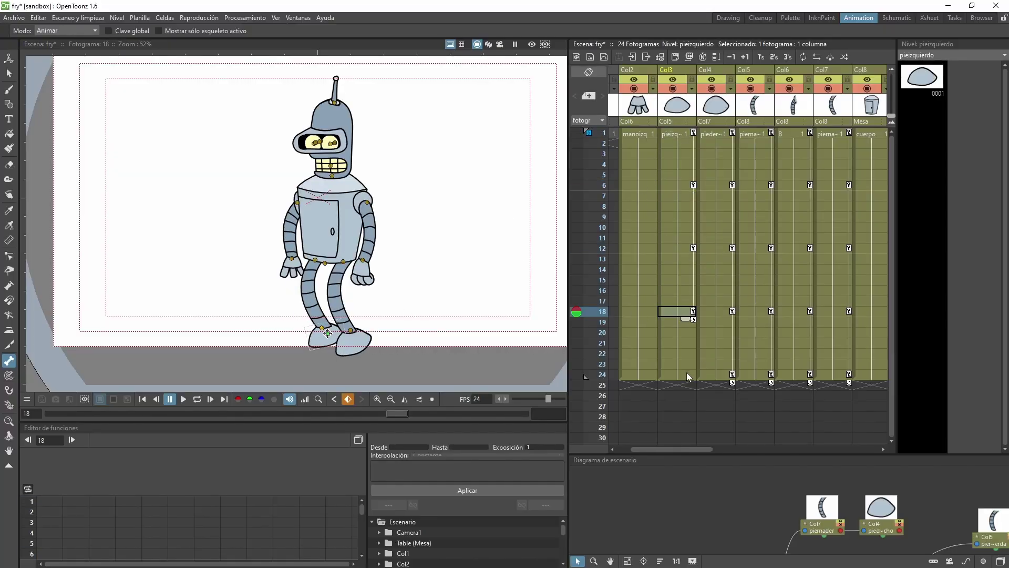
{"action": "left_click", "coordinate": [687, 375]}
{"action": "left_click", "coordinate": [197, 398]}
{"action": "left_click", "coordinate": [183, 399]}
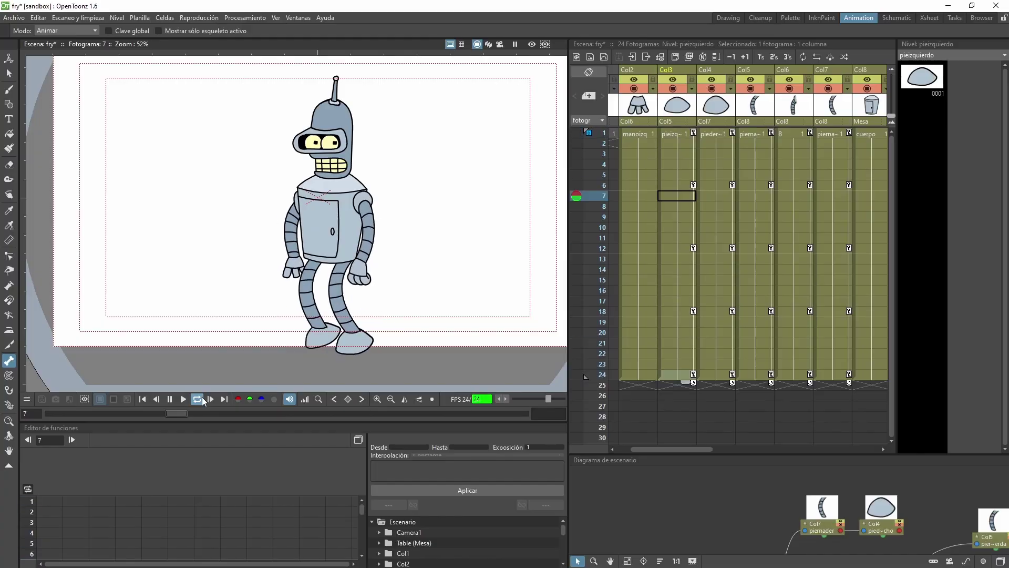
{"action": "left_click", "coordinate": [169, 400]}
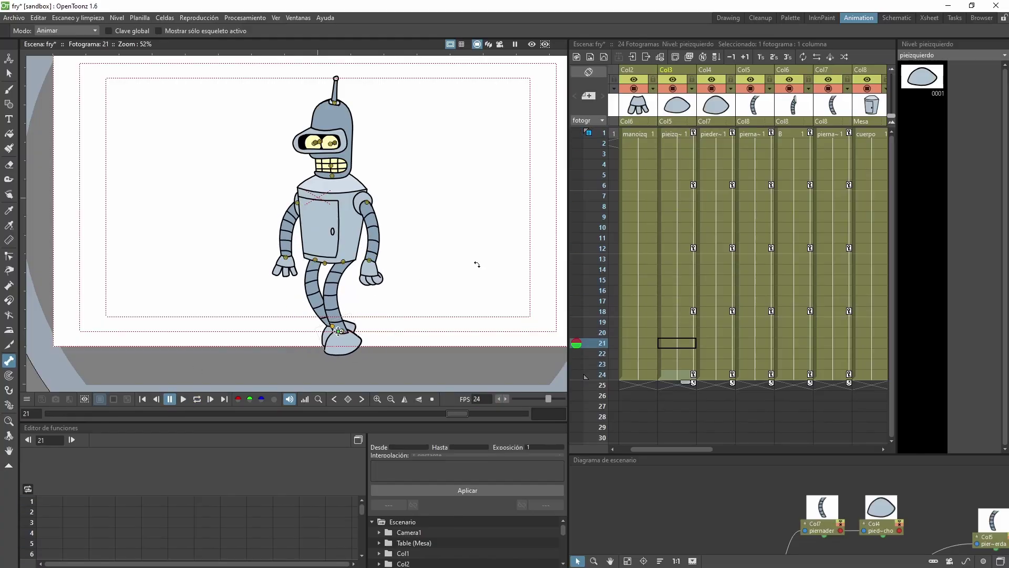
{"action": "scroll", "coordinate": [379, 173], "scroll_direction": "down", "scroll_amount": 1}
{"action": "left_click_drag", "start_coordinate": [701, 450], "coordinate": [702, 427]}
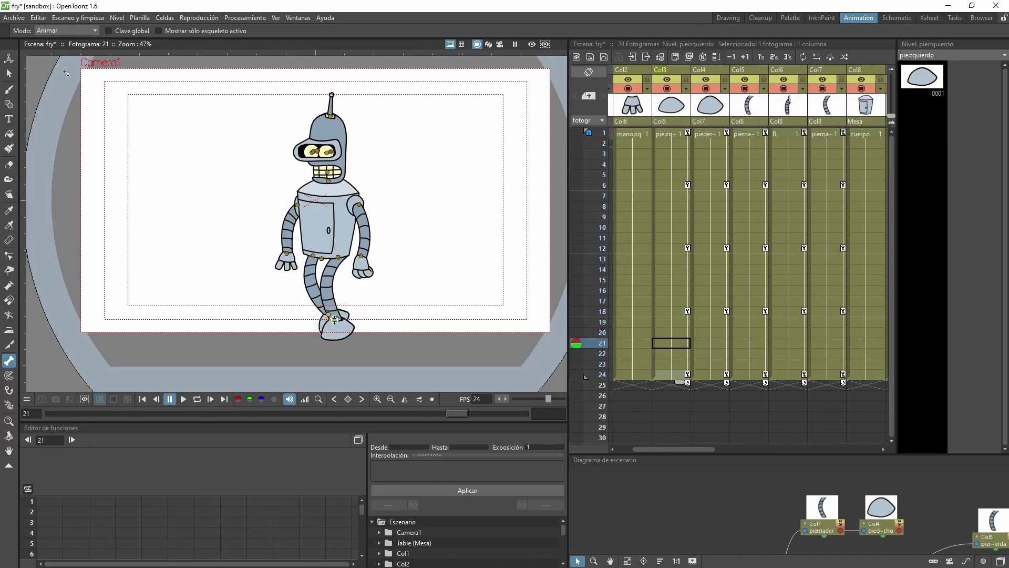
Play the walk loop with the skeleton overlay hidden to check the foot motion.
{"action": "left_click", "coordinate": [9, 74]}
{"action": "left_click_drag", "start_coordinate": [441, 292], "coordinate": [432, 336]}
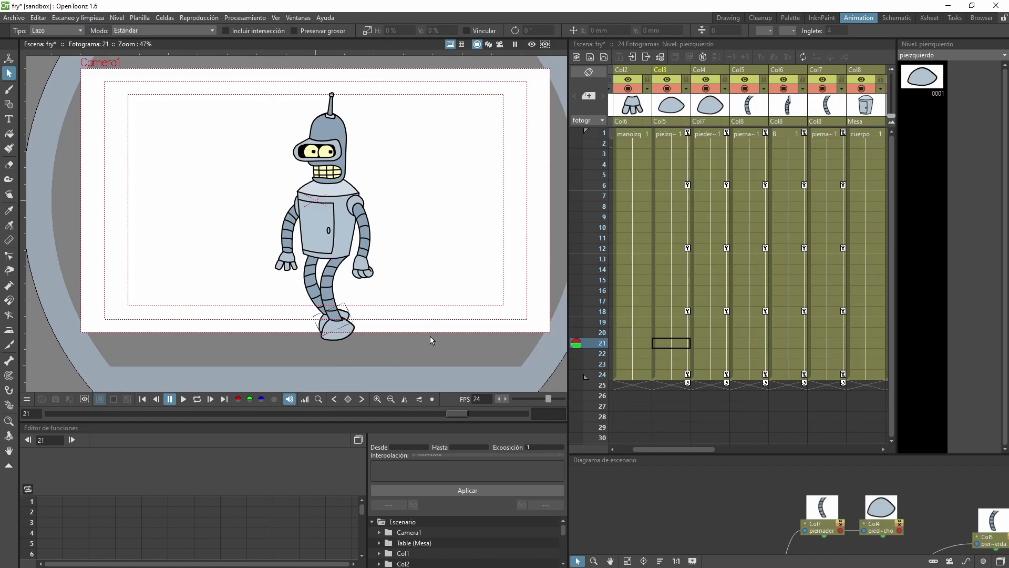
{"action": "left_click_drag", "start_coordinate": [644, 451], "coordinate": [629, 452]}
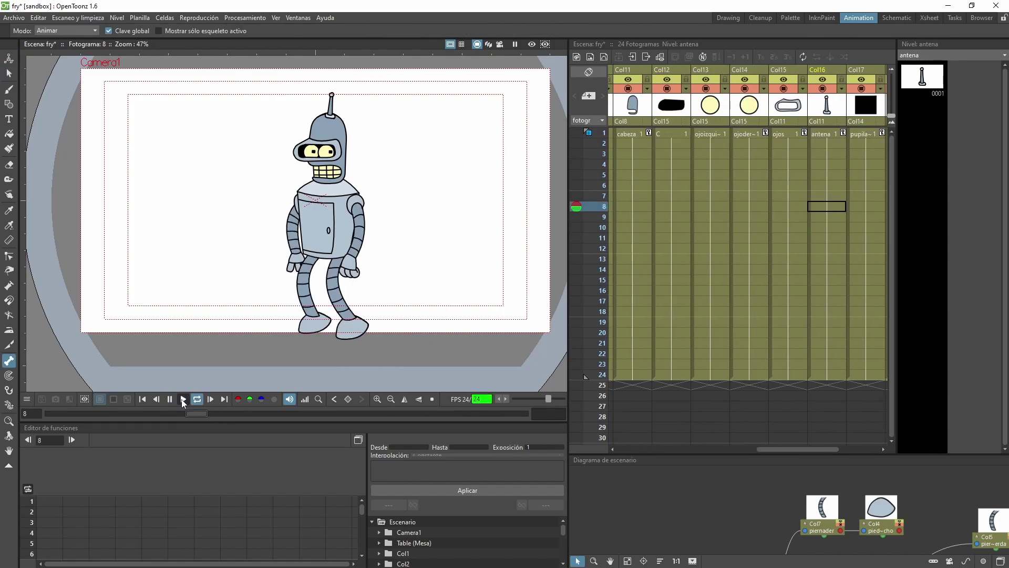
{"action": "left_click", "coordinate": [183, 401]}
Key the antenna, antena, upright at frame 1 and rotate it into a backward tilt at frame 6.
{"action": "left_click", "coordinate": [829, 134]}
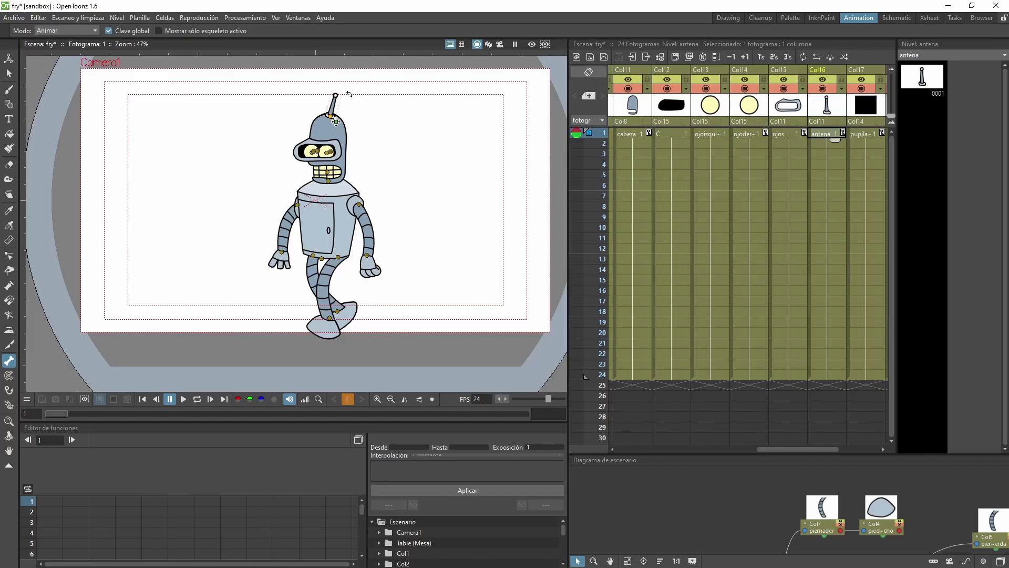
{"action": "left_click_drag", "start_coordinate": [349, 94], "coordinate": [345, 92]}
{"action": "left_click", "coordinate": [827, 186]}
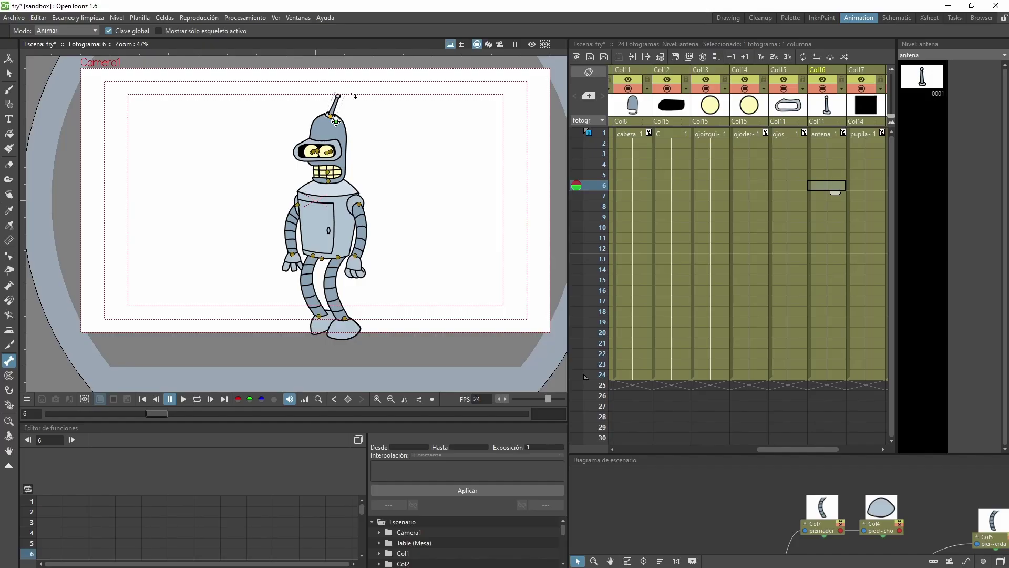
{"action": "left_click", "coordinate": [351, 96]}
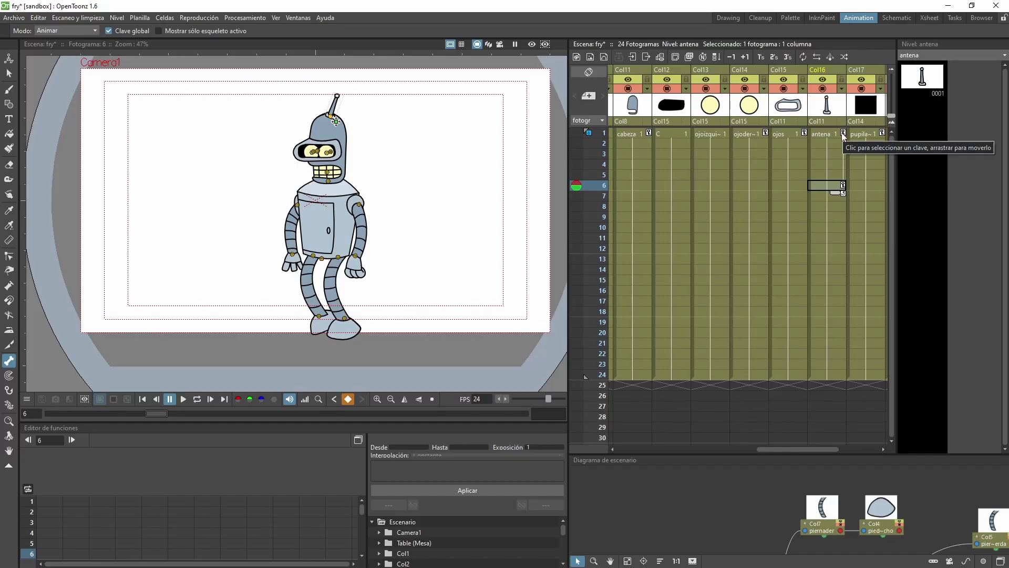
Copy the antenna's frame 1 keyframe to frame 12.
{"action": "left_click", "coordinate": [843, 134]}
{"action": "key", "text": "ctrl+c"}
{"action": "left_click", "coordinate": [838, 248]}
{"action": "key", "text": "ctrl+v"}
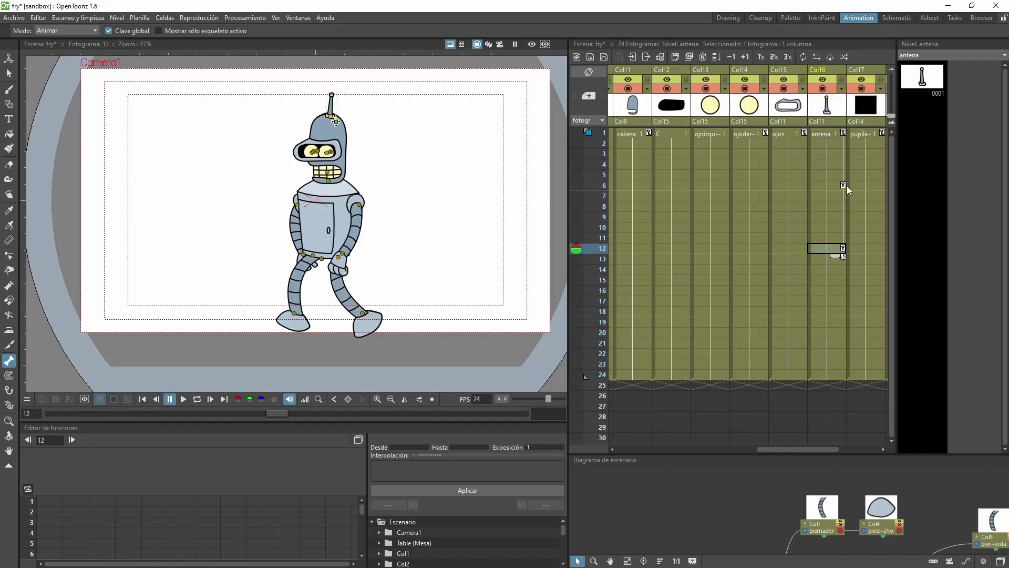
{"action": "left_click", "coordinate": [842, 133]}
{"action": "left_click", "coordinate": [843, 185]}
{"action": "left_click", "coordinate": [843, 248]}
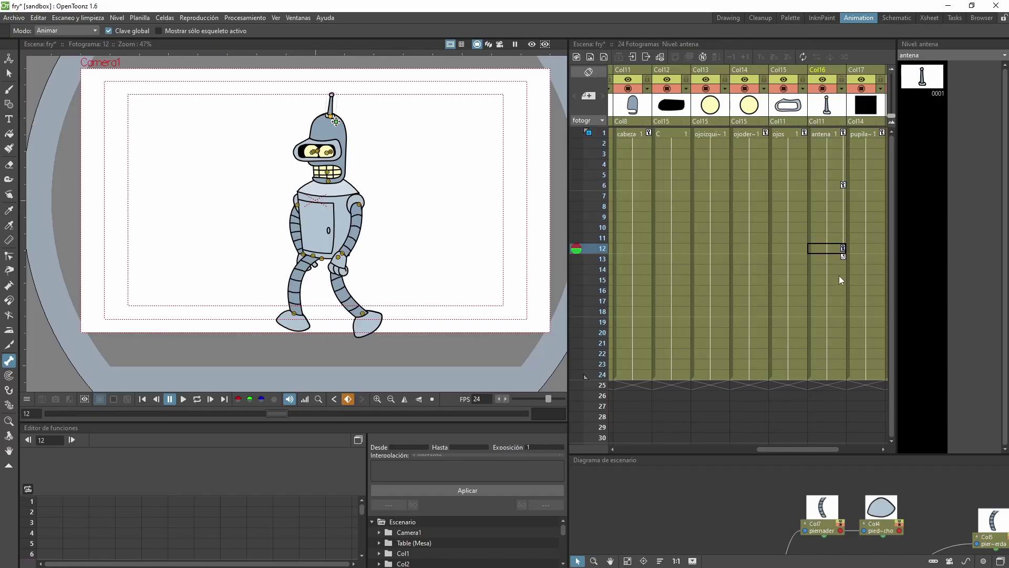
Tilt the antenna forward in a keyed pose at frame 18 and copy its frame 12 keyframe to frame 24.
{"action": "left_click", "coordinate": [836, 311]}
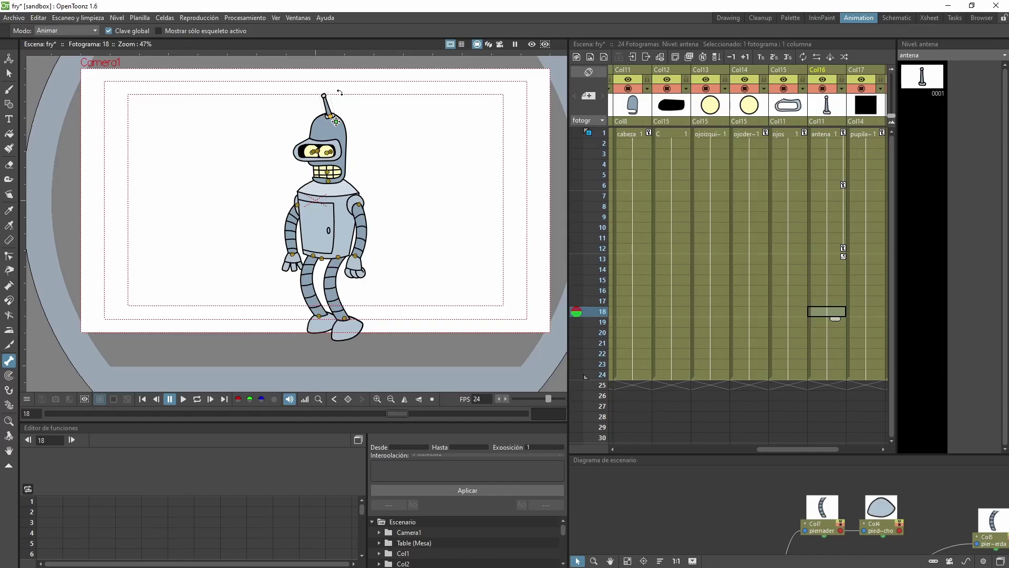
{"action": "key", "text": "ctrl+v"}
{"action": "left_click", "coordinate": [843, 247]}
{"action": "key", "text": "ctrl+c"}
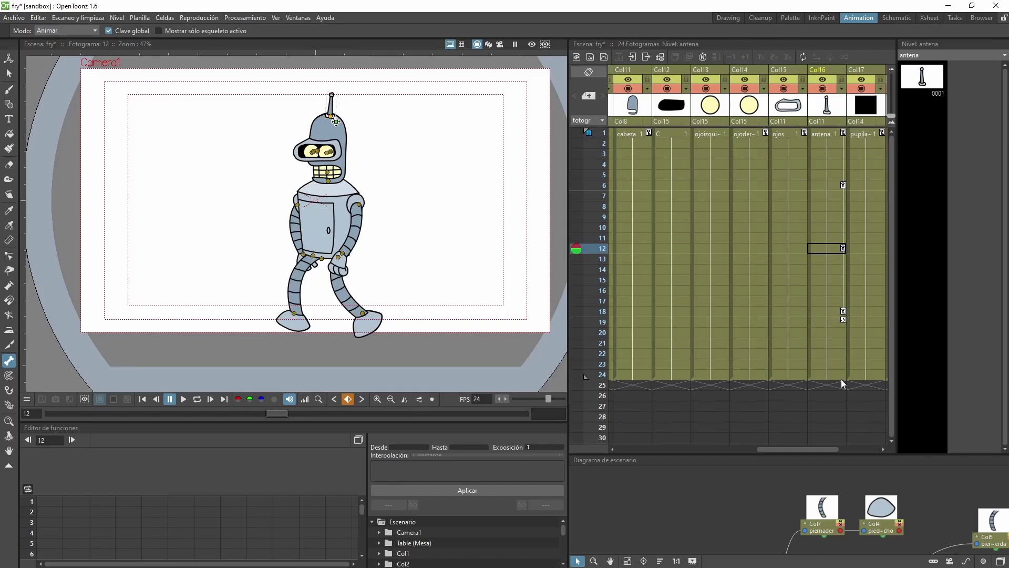
{"action": "left_click", "coordinate": [839, 374]}
{"action": "key", "text": "ctrl+v"}
Preview the loop, reduce the antenna's tilt at frame 6 and save the scene.
{"action": "left_click", "coordinate": [196, 401]}
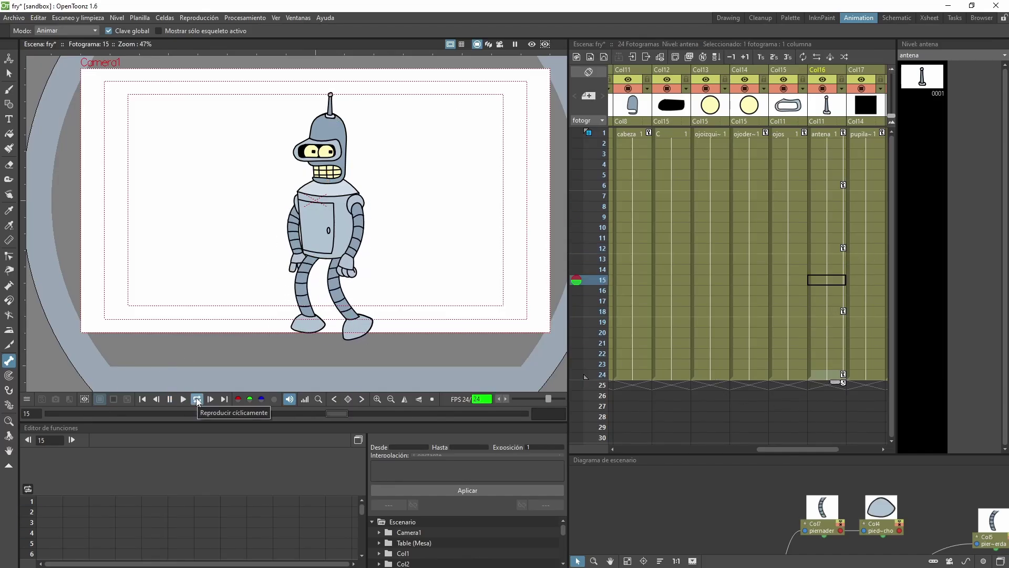
{"action": "left_click", "coordinate": [196, 401]}
{"action": "left_click", "coordinate": [809, 184]}
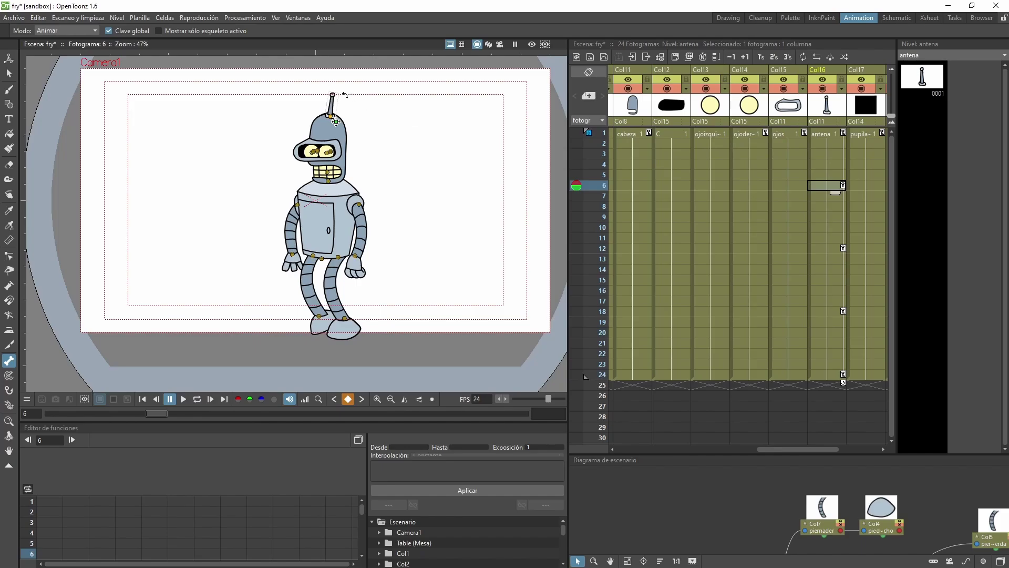
{"action": "left_click", "coordinate": [197, 399]}
{"action": "key", "text": "p"}
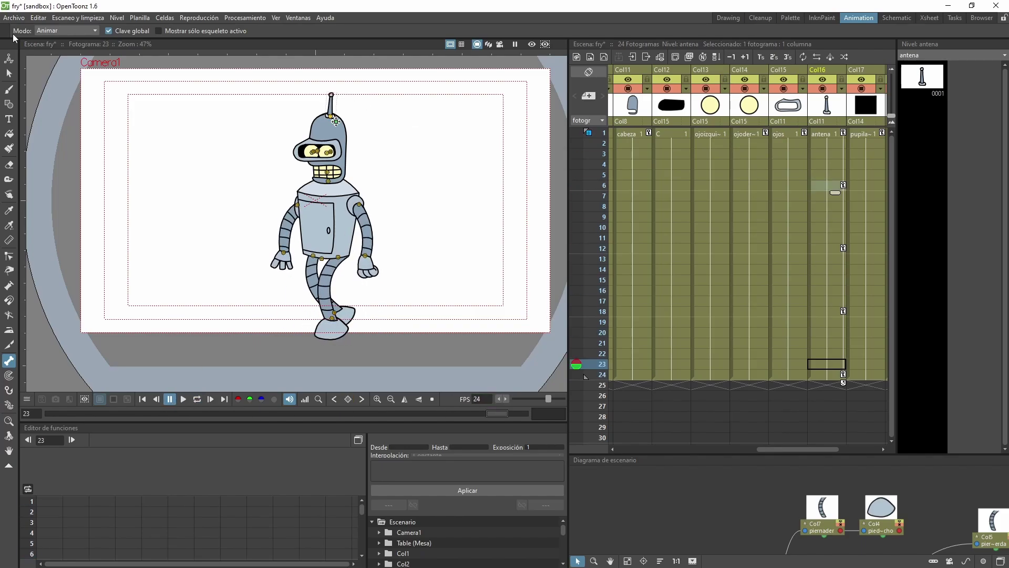
{"action": "left_click", "coordinate": [14, 17]}
{"action": "left_click", "coordinate": [54, 60]}
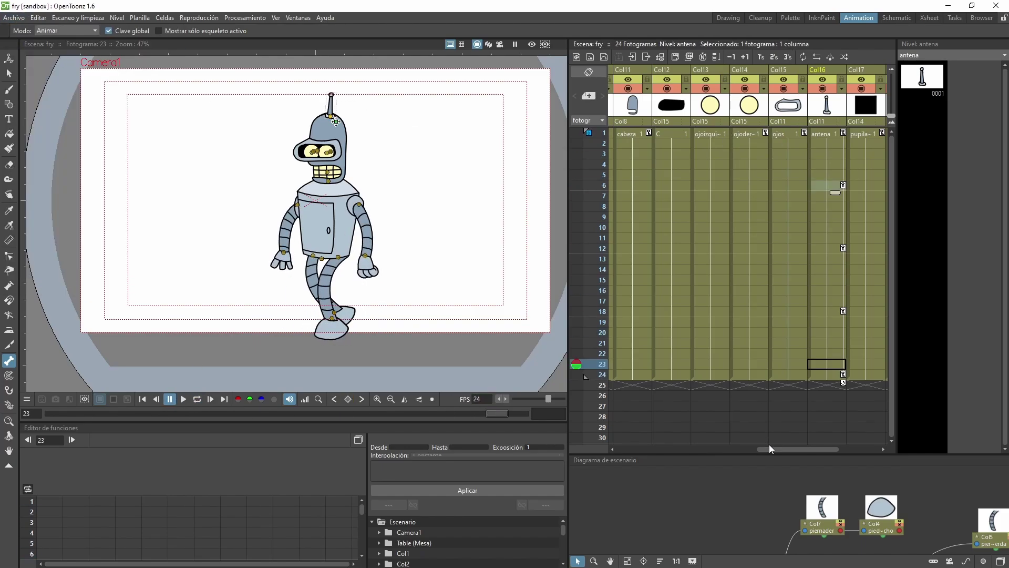
Try to raise the whole robot by moving cuerpo at frame 1 in Animar mode, and undo the move.
{"action": "left_click_drag", "start_coordinate": [770, 447], "coordinate": [701, 440]}
{"action": "left_click", "coordinate": [711, 134]}
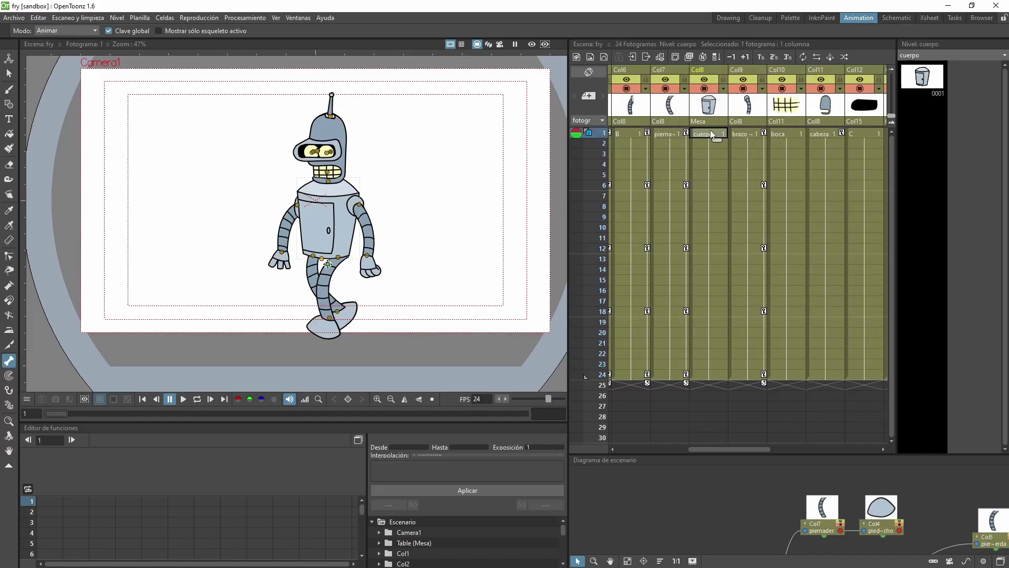
{"action": "left_click_drag", "start_coordinate": [326, 263], "coordinate": [329, 256]}
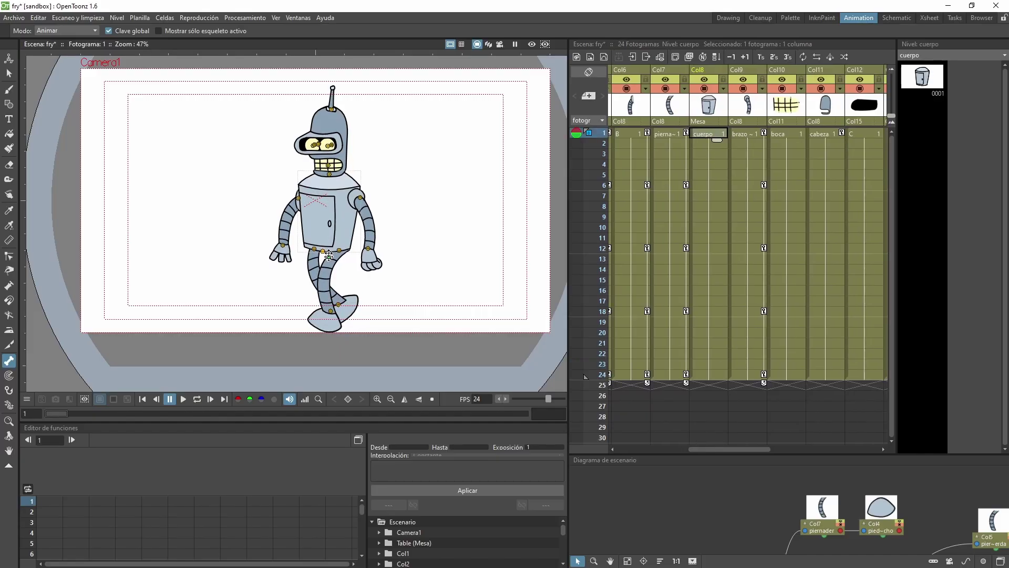
{"action": "key", "text": "ctrl+z"}
Try posing the body at frame 1 in Cinemática inversa mode, and undo the changes.
{"action": "left_click", "coordinate": [77, 32]}
{"action": "left_click", "coordinate": [77, 59]}
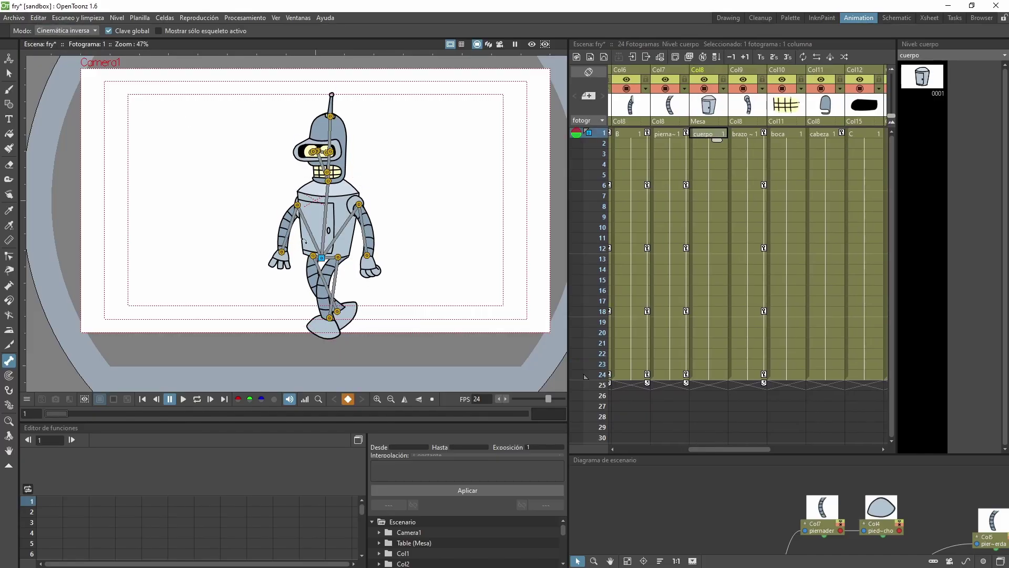
{"action": "left_click_drag", "start_coordinate": [338, 257], "coordinate": [419, 347]}
{"action": "key", "text": "ctrl+z"}
{"action": "left_click", "coordinate": [720, 133]}
{"action": "key", "text": "ctrl+z"}
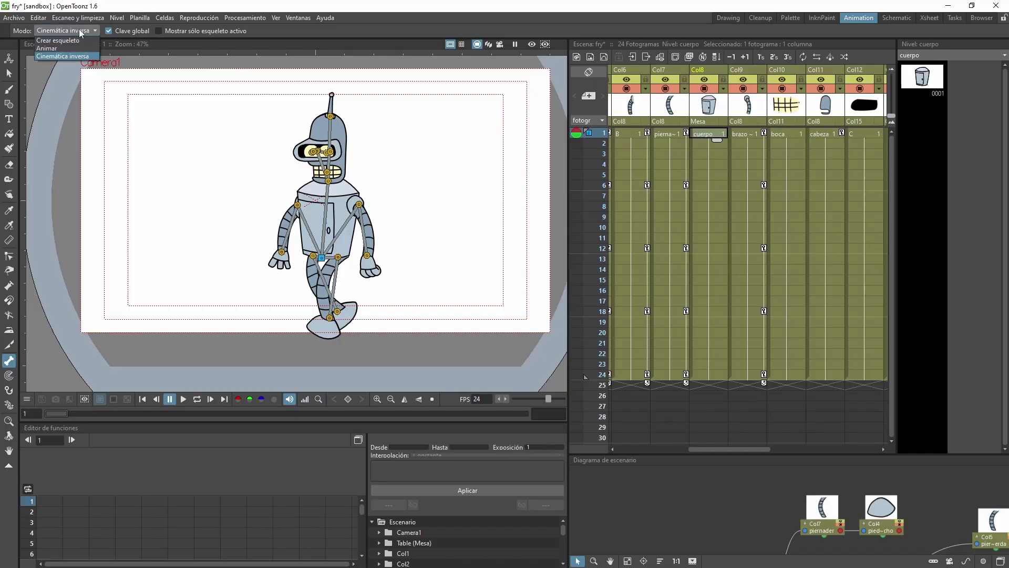
With the Animate tool's Escala mode and Preservar set to nada, key cuerpo at frame 1 and scale it to H 91.53%, V 104.26% at frame 6.
{"action": "left_click", "coordinate": [9, 406]}
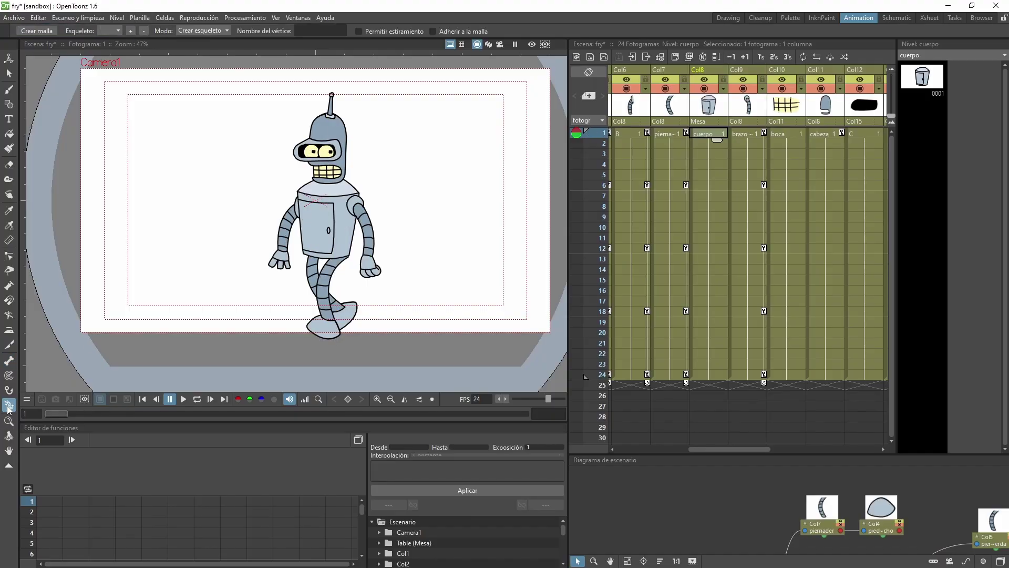
{"action": "key", "text": "a"}
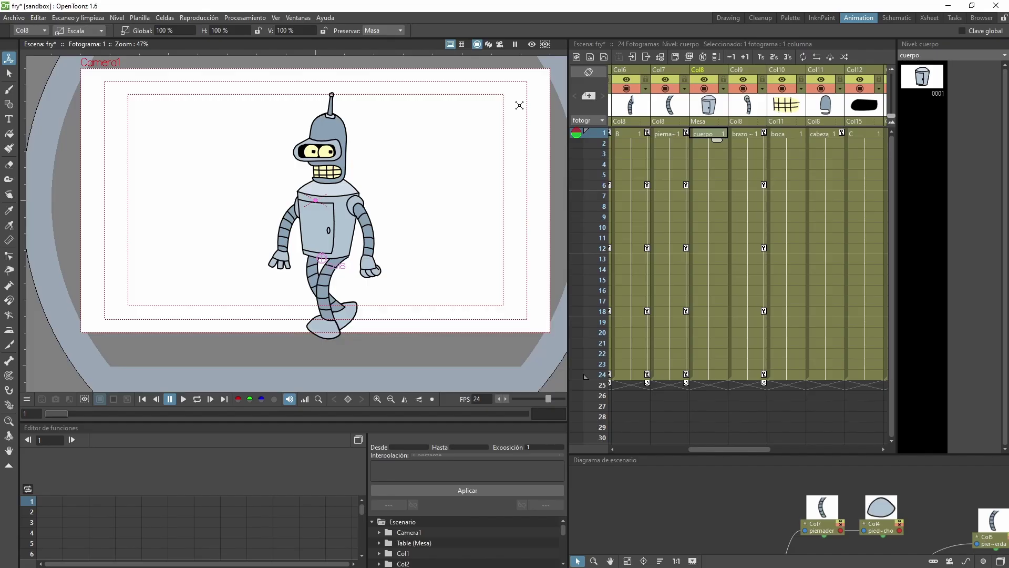
{"action": "left_click", "coordinate": [90, 31]}
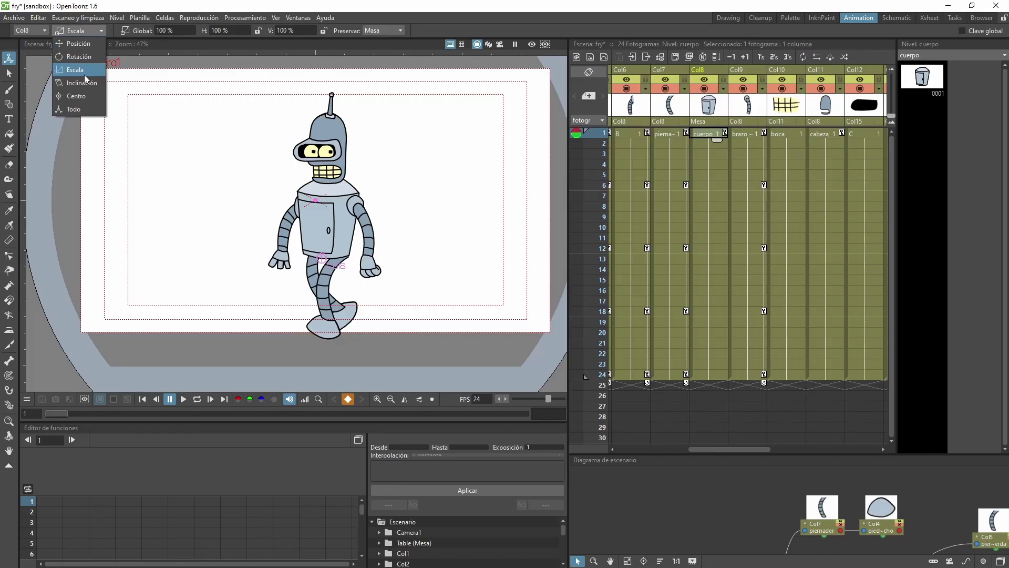
{"action": "left_click", "coordinate": [168, 2]}
{"action": "left_click", "coordinate": [397, 32]}
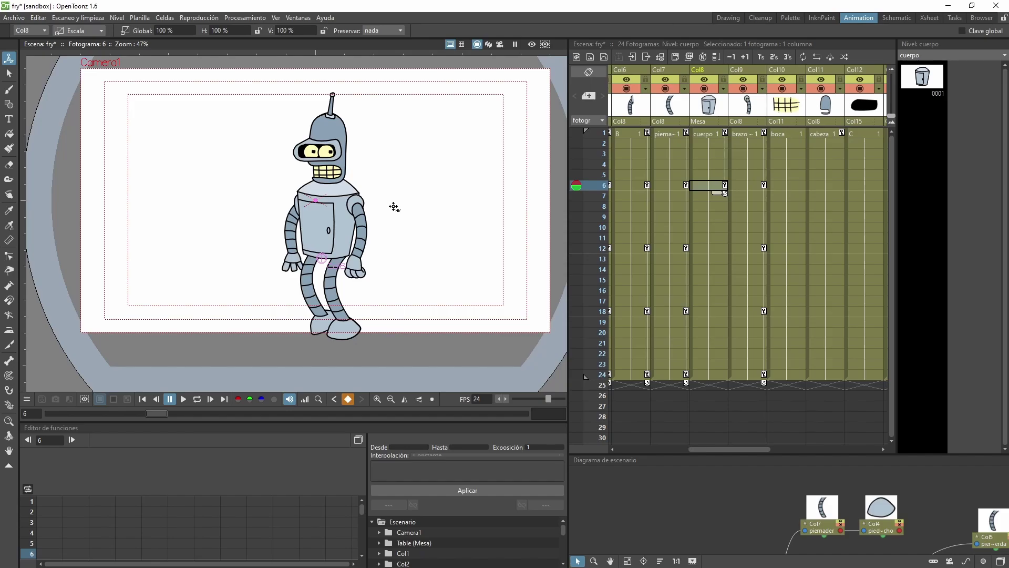
{"action": "left_click_drag", "start_coordinate": [394, 206], "coordinate": [390, 204]}
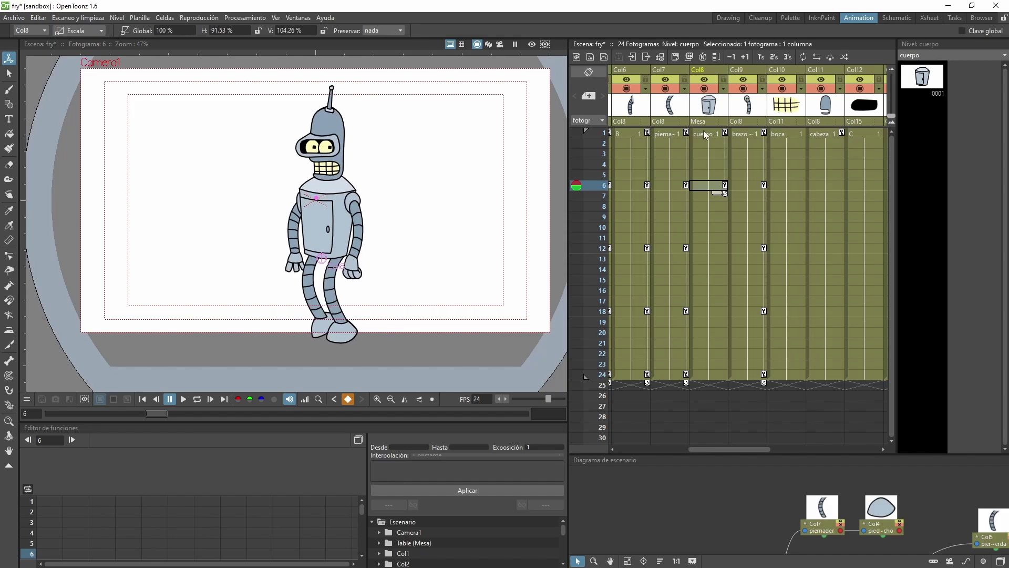
Preview the loop and set cuerpo's horizontal scale at frame 6 to 95.9%.
{"action": "left_click", "coordinate": [705, 135]}
{"action": "left_click", "coordinate": [183, 400]}
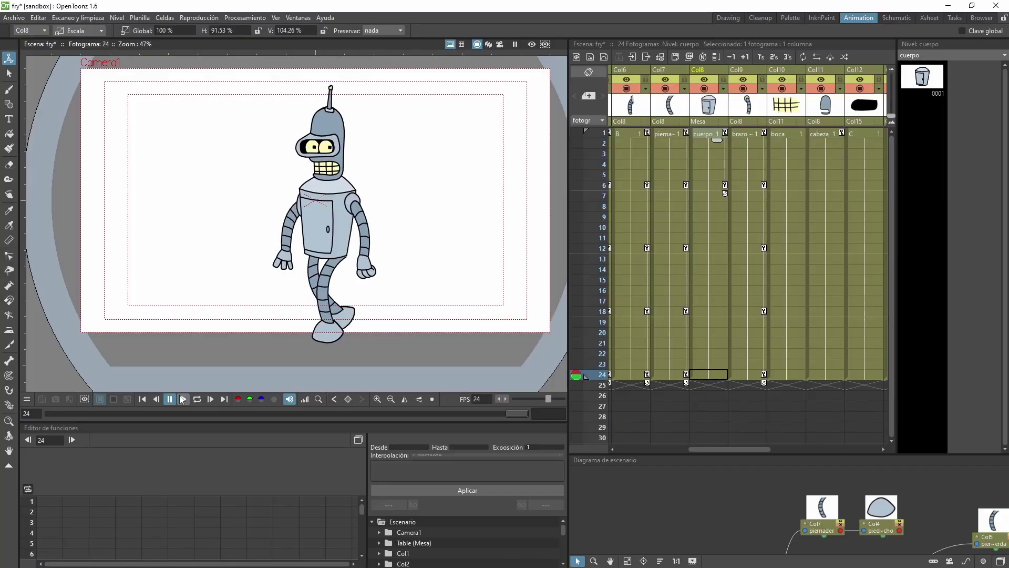
{"action": "left_click", "coordinate": [709, 185]}
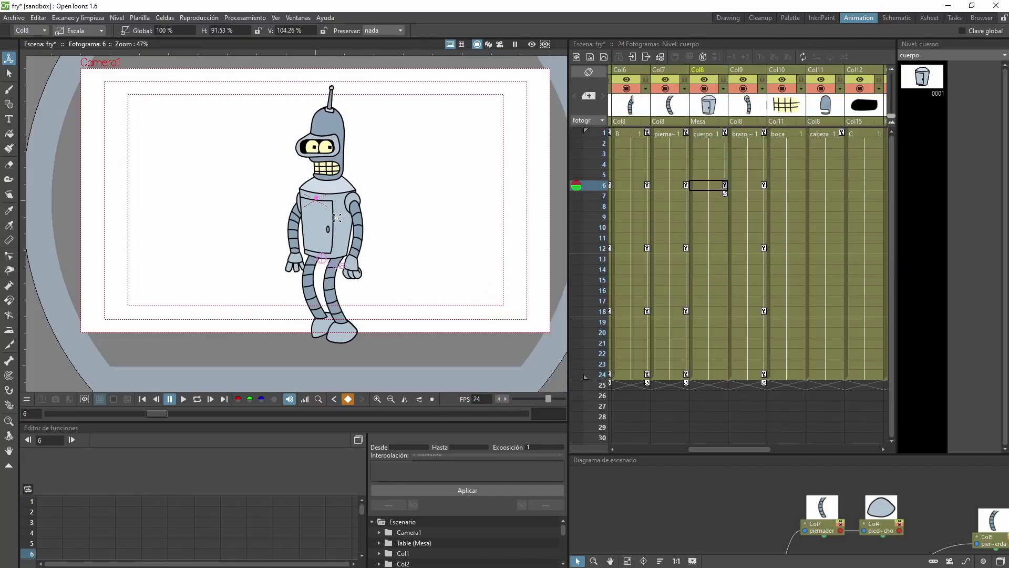
{"action": "left_click", "coordinate": [720, 135]}
{"action": "left_click", "coordinate": [724, 187]}
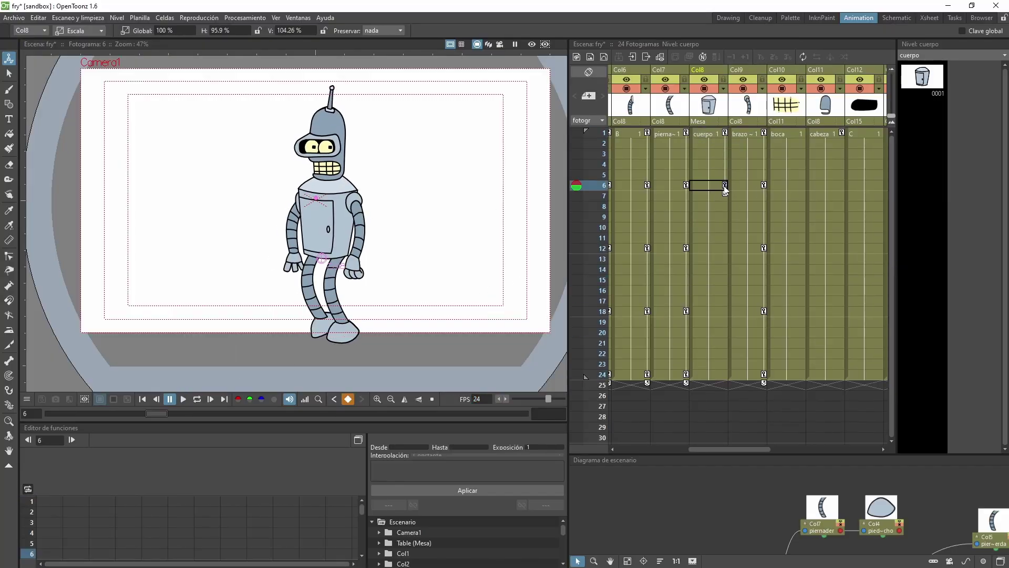
Copy cuerpo's keyframes from frame 1 to 12, from frame 6 to 18 and from frame 12 to 24.
{"action": "left_click", "coordinate": [725, 133]}
{"action": "key", "text": "ctrl+c"}
{"action": "left_click", "coordinate": [724, 248]}
{"action": "key", "text": "ctrl+v"}
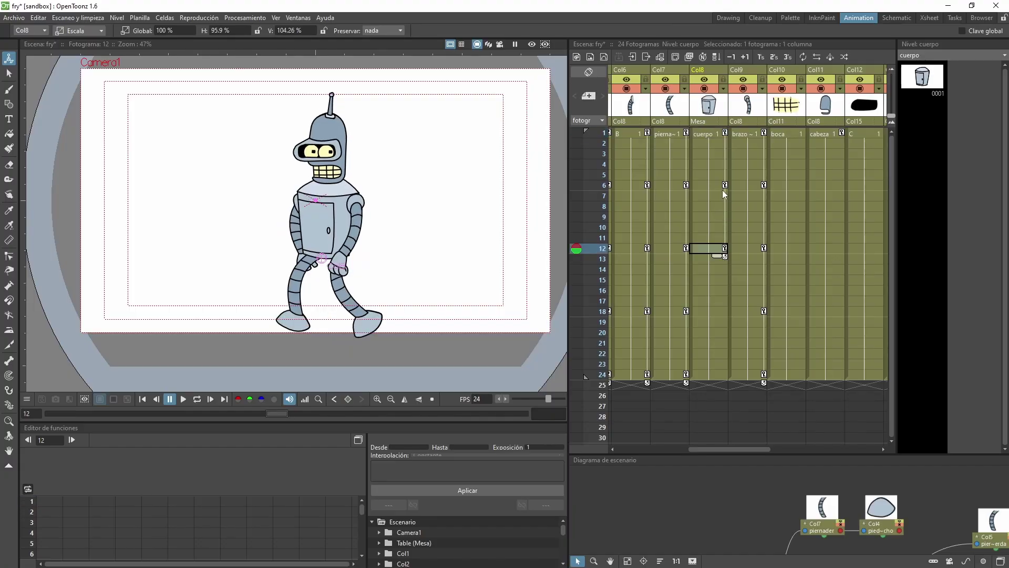
{"action": "left_click", "coordinate": [725, 186]}
{"action": "left_click", "coordinate": [724, 311]}
{"action": "key", "text": "ctrl+v"}
{"action": "left_click", "coordinate": [724, 248]}
{"action": "left_click", "coordinate": [724, 373]}
Preview the loop with the body stretch and save the scene.
{"action": "left_click", "coordinate": [197, 399]}
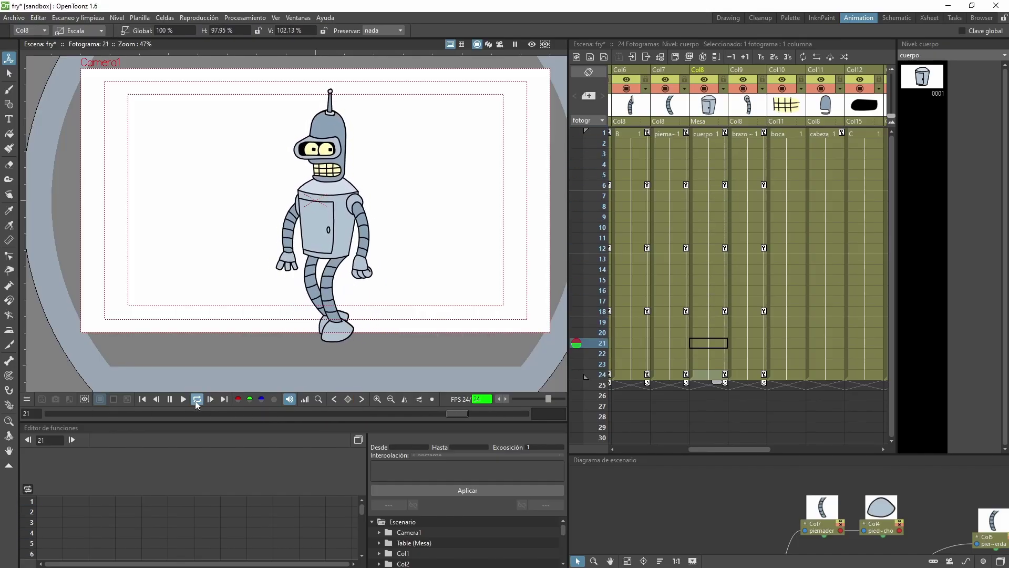
{"action": "key", "text": "ctrl+s"}
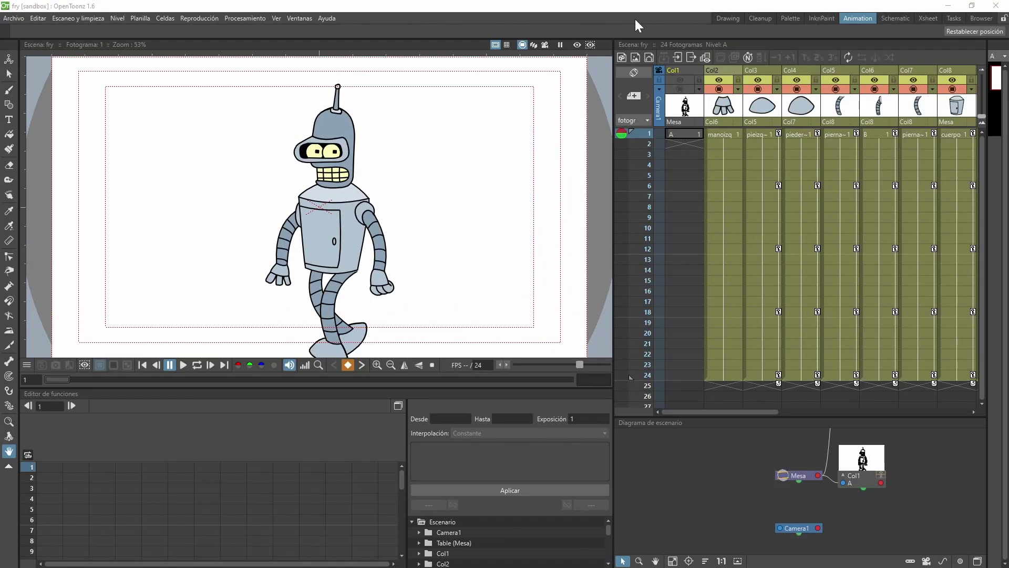
Switch to the Schematic workspace and move the Planilla and Salida nodes away from the column nodes in the effects diagram.
{"action": "left_click", "coordinate": [894, 19]}
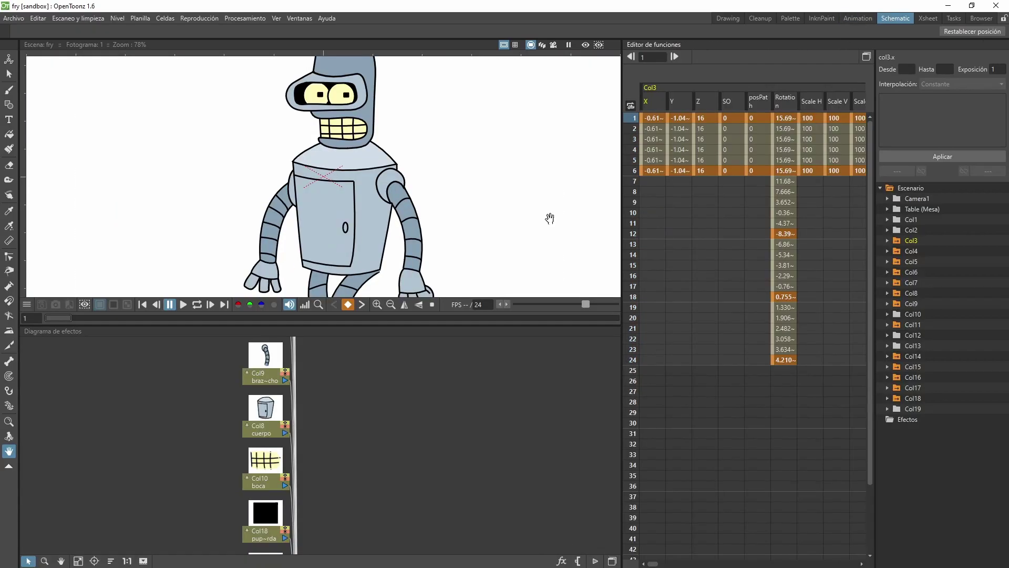
{"action": "scroll", "coordinate": [416, 433], "scroll_direction": "down", "scroll_amount": 20}
{"action": "scroll", "coordinate": [409, 472], "scroll_direction": "up", "scroll_amount": 7}
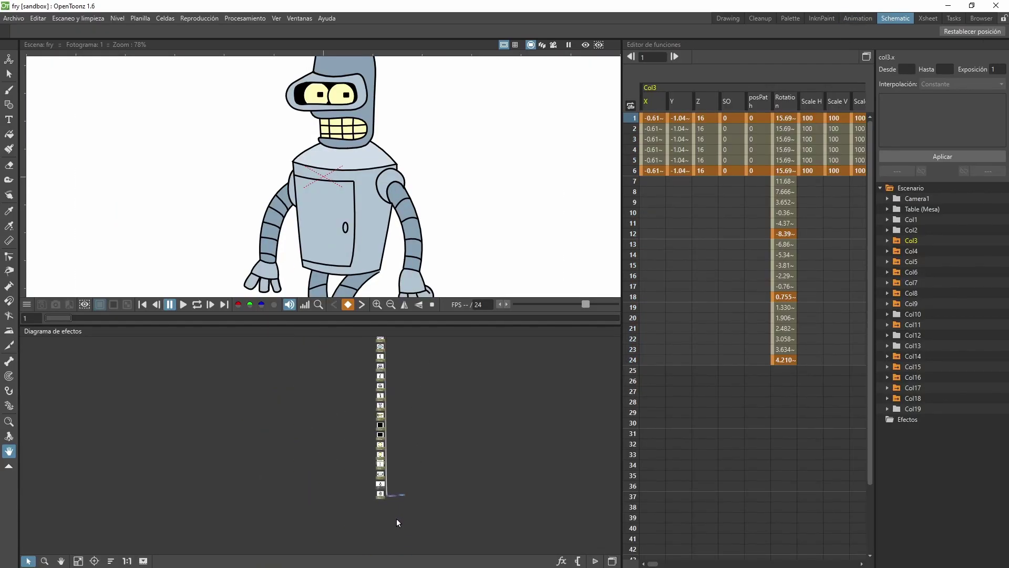
{"action": "scroll", "coordinate": [402, 499], "scroll_direction": "up", "scroll_amount": 8}
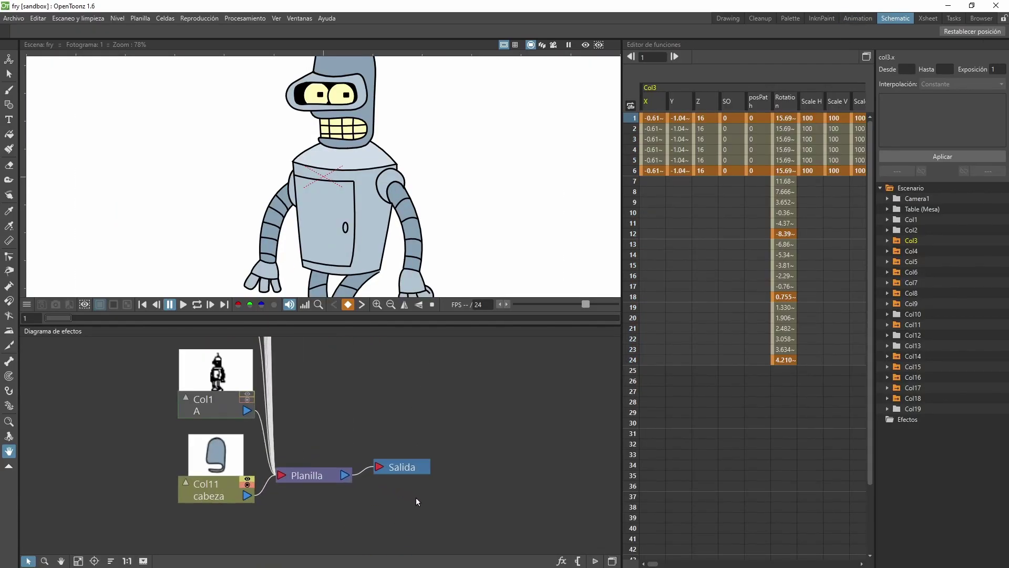
{"action": "left_click_drag", "start_coordinate": [436, 501], "coordinate": [334, 437]}
{"action": "left_click_drag", "start_coordinate": [325, 484], "coordinate": [480, 447]}
{"action": "left_click", "coordinate": [479, 477]}
{"action": "left_click", "coordinate": [468, 443]}
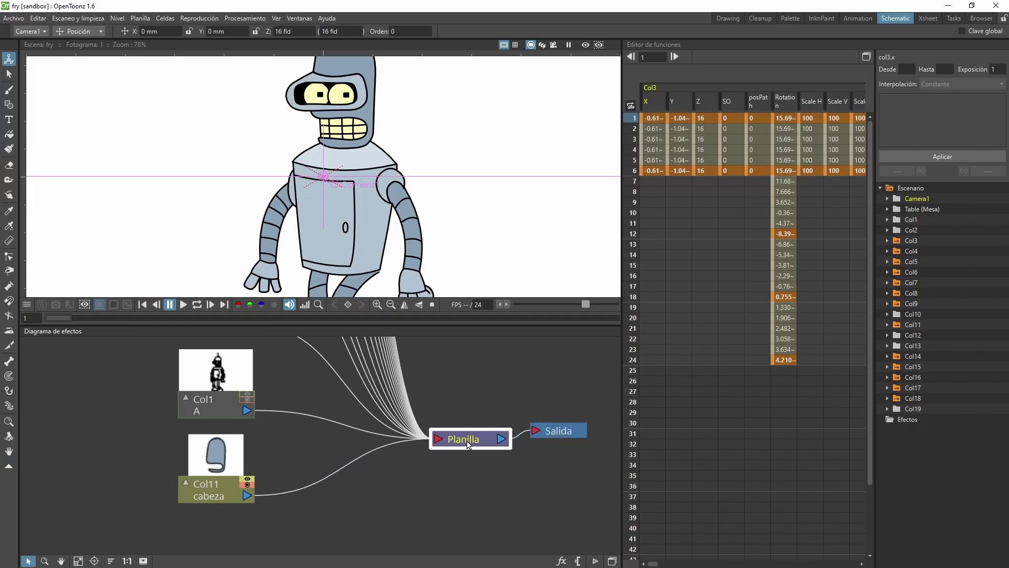
Insert an Erode/Dilate matte effect after the Planilla node in the effects diagram.
{"action": "right_click", "coordinate": [468, 444]}
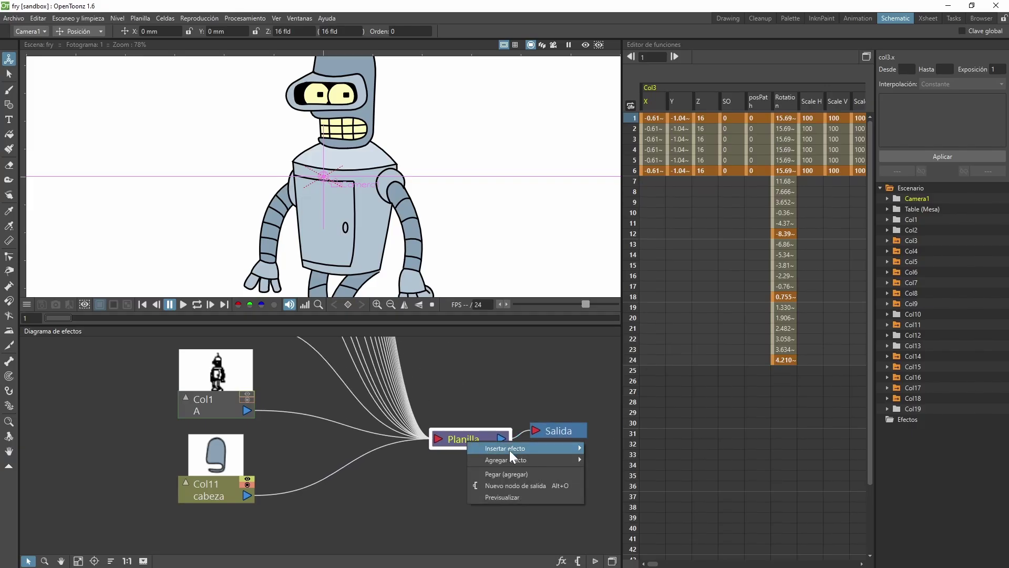
{"action": "mouse_move", "coordinate": [512, 449]}
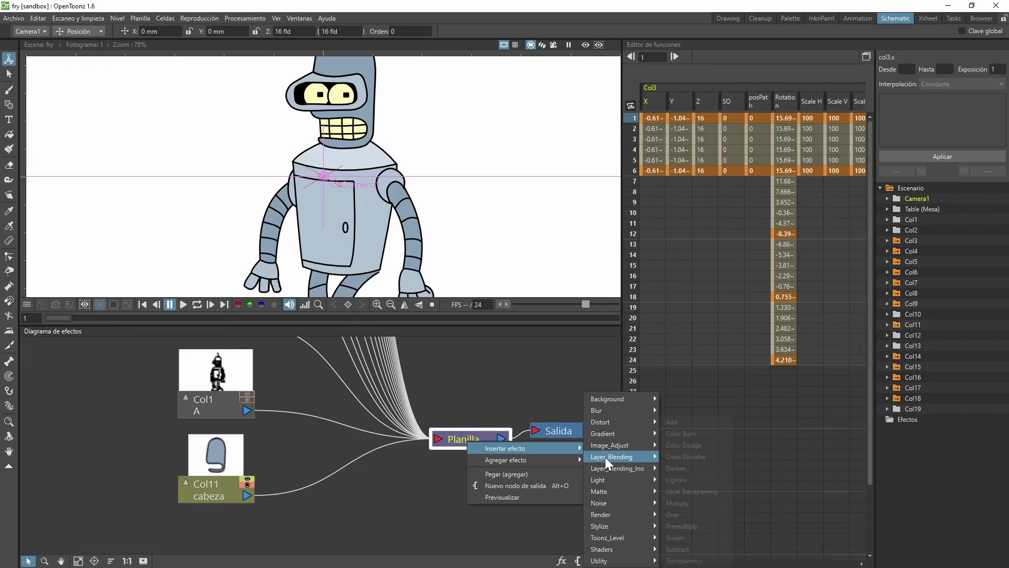
{"action": "mouse_move", "coordinate": [606, 496]}
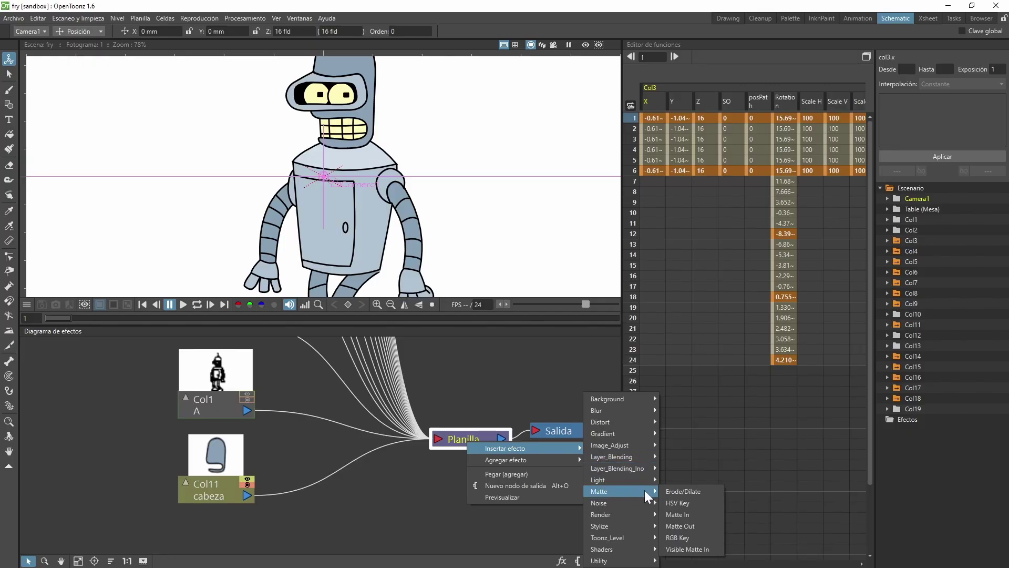
{"action": "left_click", "coordinate": [671, 494]}
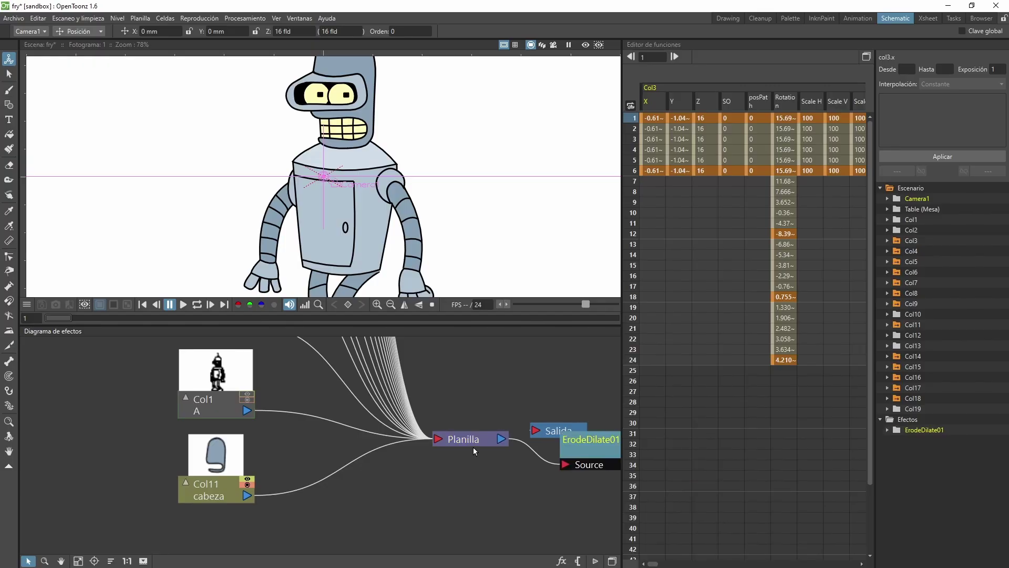
Spread out the Planilla, ErodeDilate01 and Salida nodes so the effect sits between the other two without overlap.
{"action": "left_click_drag", "start_coordinate": [463, 444], "coordinate": [383, 429]}
{"action": "left_click", "coordinate": [546, 472]}
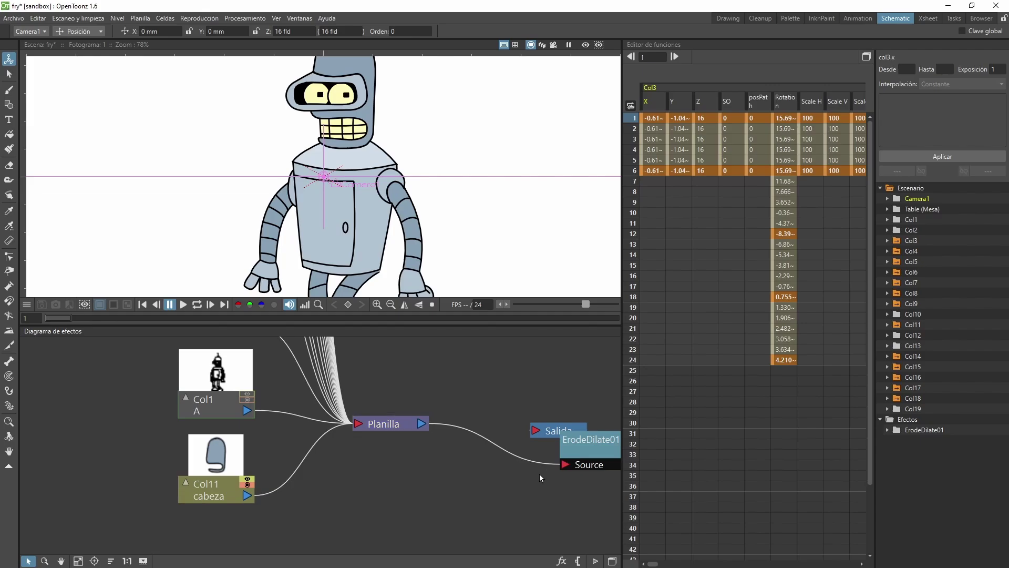
{"action": "left_click_drag", "start_coordinate": [466, 486], "coordinate": [310, 484]}
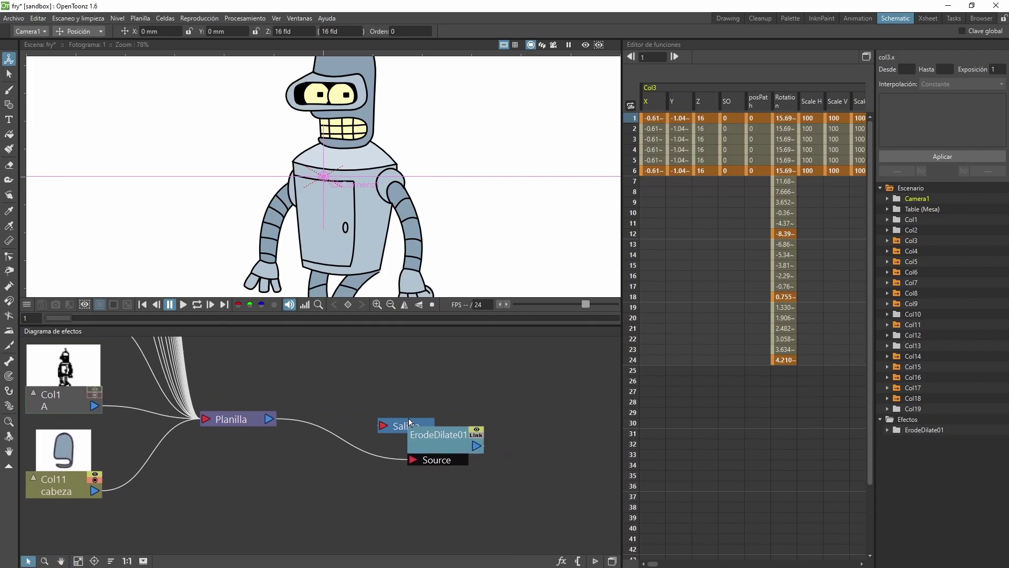
{"action": "left_click_drag", "start_coordinate": [410, 422], "coordinate": [588, 422]}
{"action": "left_click_drag", "start_coordinate": [450, 441], "coordinate": [371, 405]}
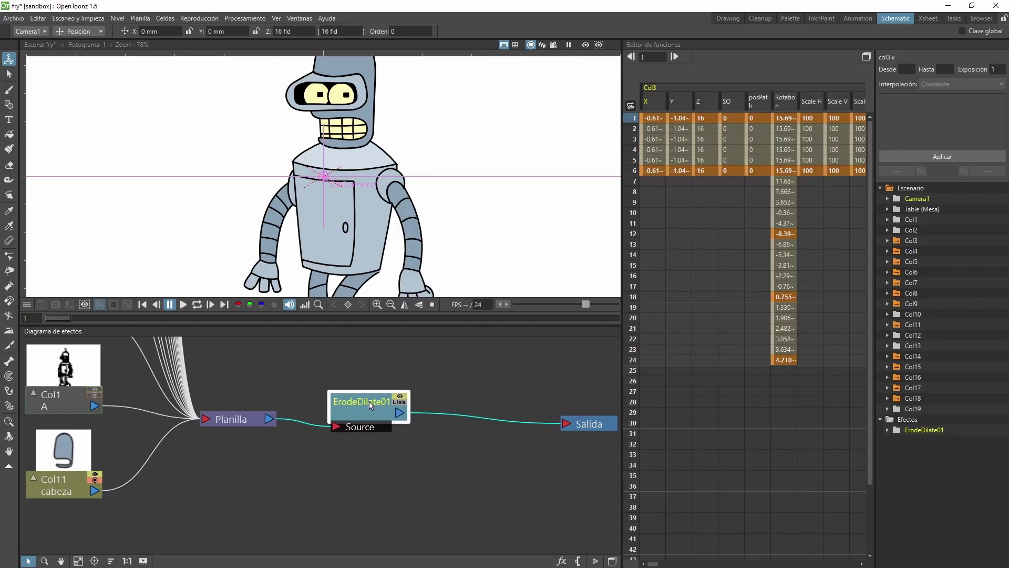
{"action": "left_click_drag", "start_coordinate": [249, 423], "coordinate": [233, 417]}
{"action": "left_click_drag", "start_coordinate": [362, 415], "coordinate": [347, 413]}
{"action": "left_click", "coordinate": [219, 421]}
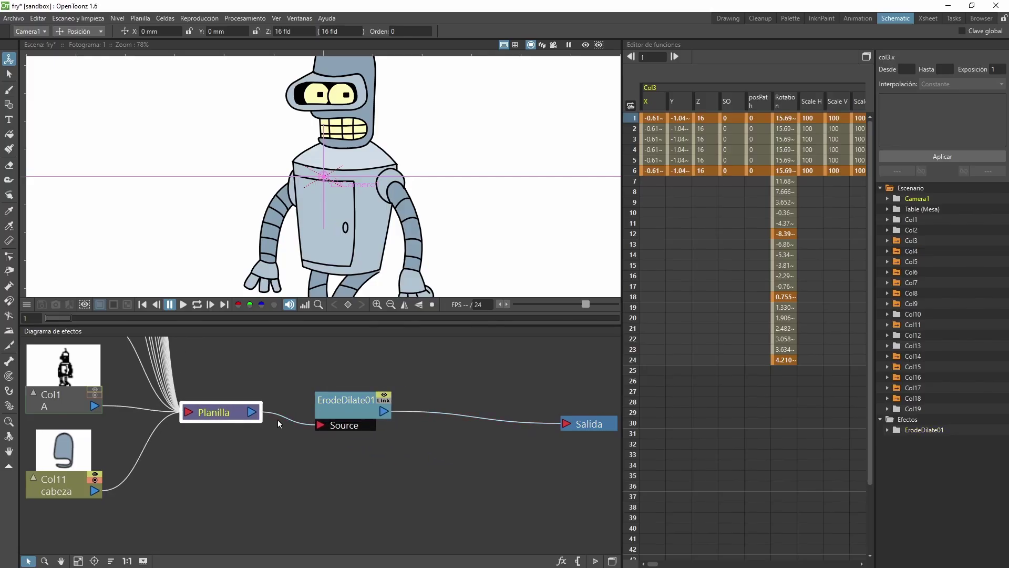
{"action": "left_click", "coordinate": [359, 417]}
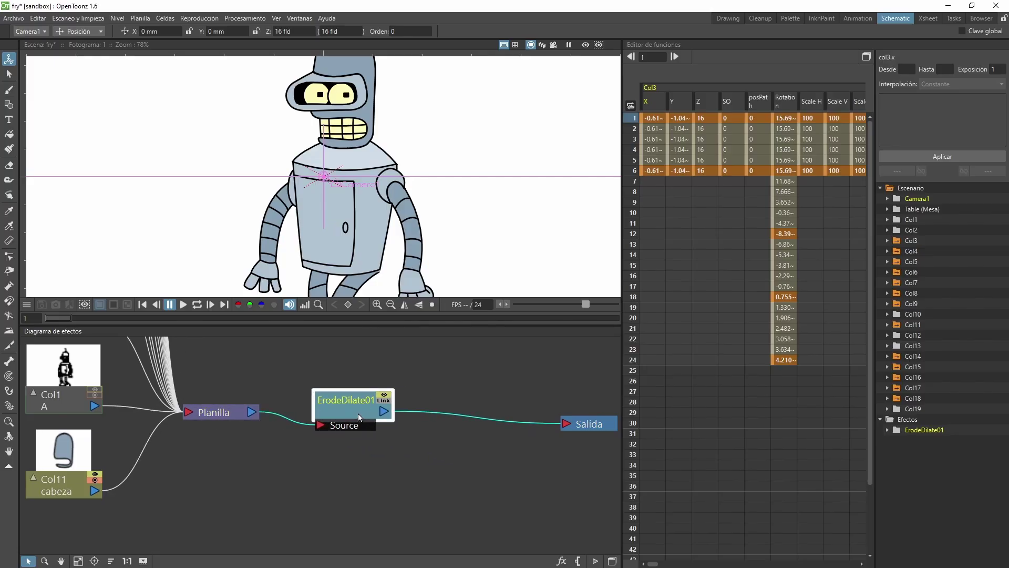
Turn on the rendered preview in the viewer and set the Erode/Dilate effect's radius to 0.5 mm.
{"action": "left_click", "coordinate": [598, 45]}
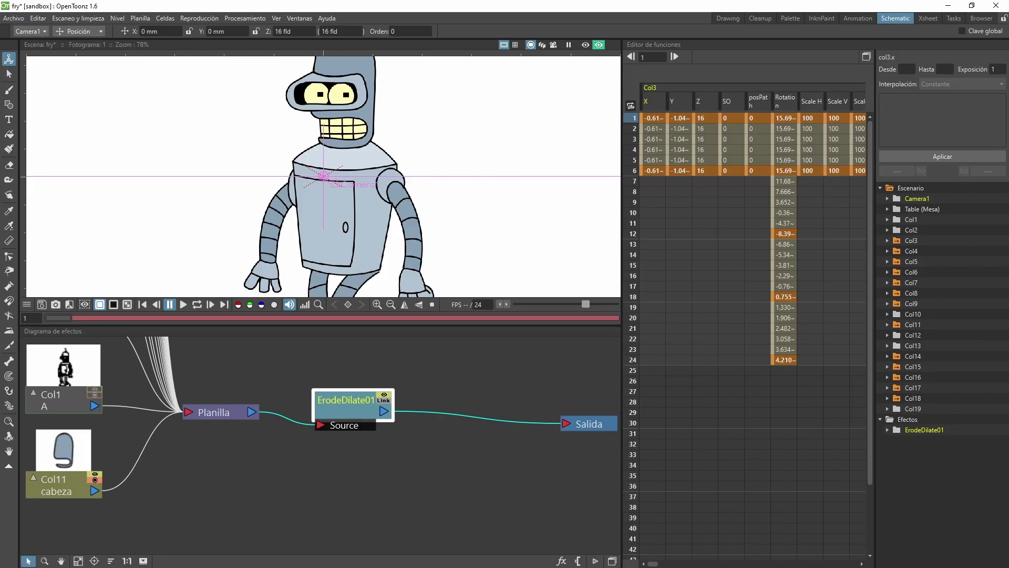
{"action": "left_click_drag", "start_coordinate": [0, 276], "coordinate": [656, 246]}
{"action": "left_click_drag", "start_coordinate": [727, 286], "coordinate": [735, 317]}
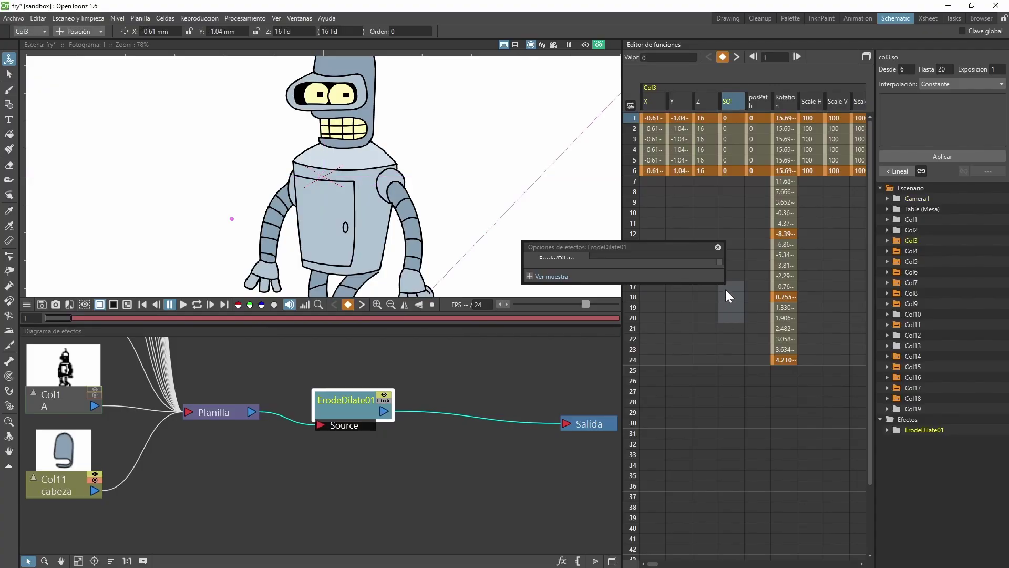
{"action": "left_click_drag", "start_coordinate": [726, 283], "coordinate": [755, 348]}
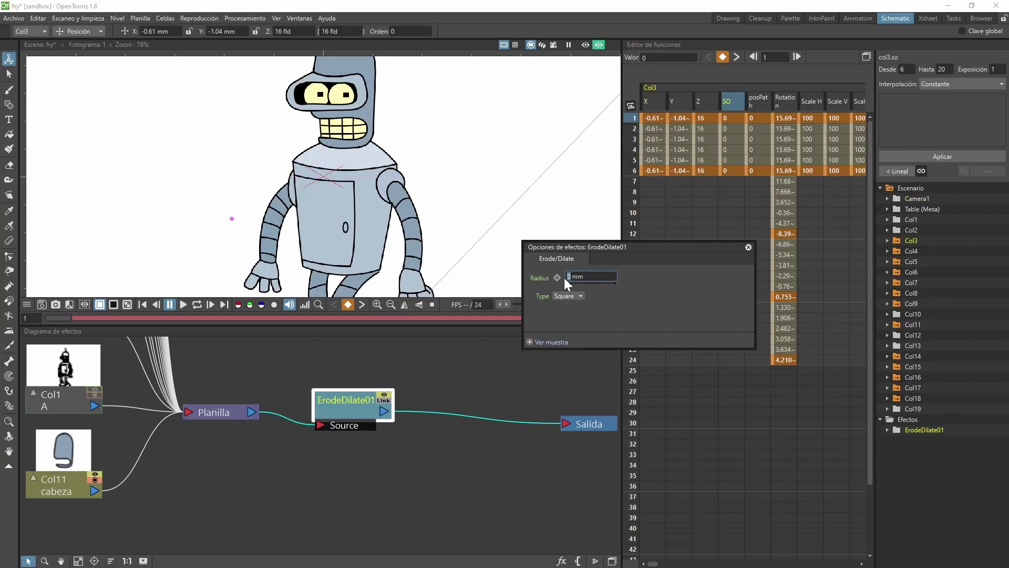
{"action": "type", "text": ".5"}
{"action": "key", "text": "Return"}
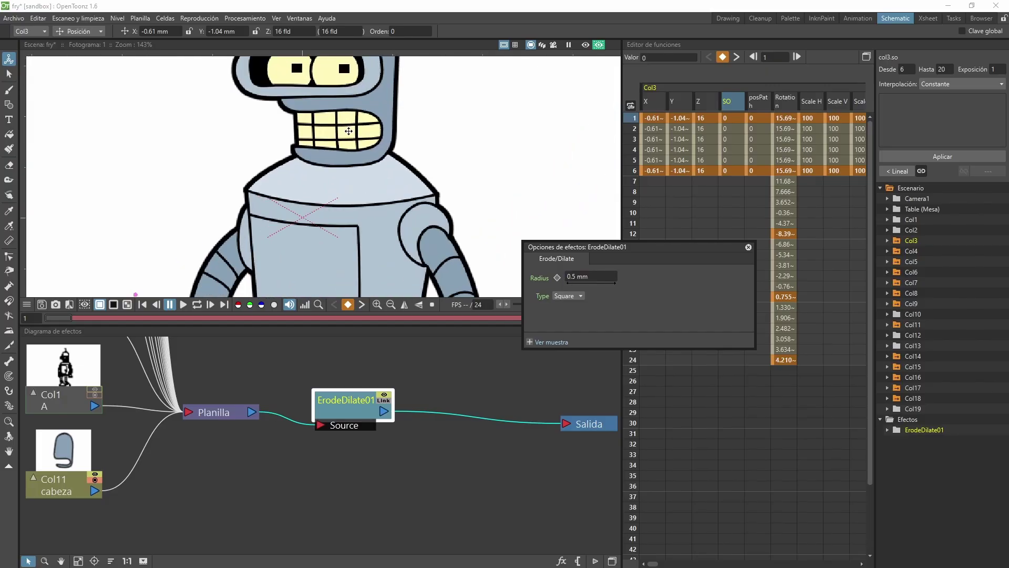
{"action": "scroll", "coordinate": [349, 133], "scroll_direction": "down", "scroll_amount": 2}
{"action": "scroll", "coordinate": [349, 131], "scroll_direction": "up", "scroll_amount": 2}
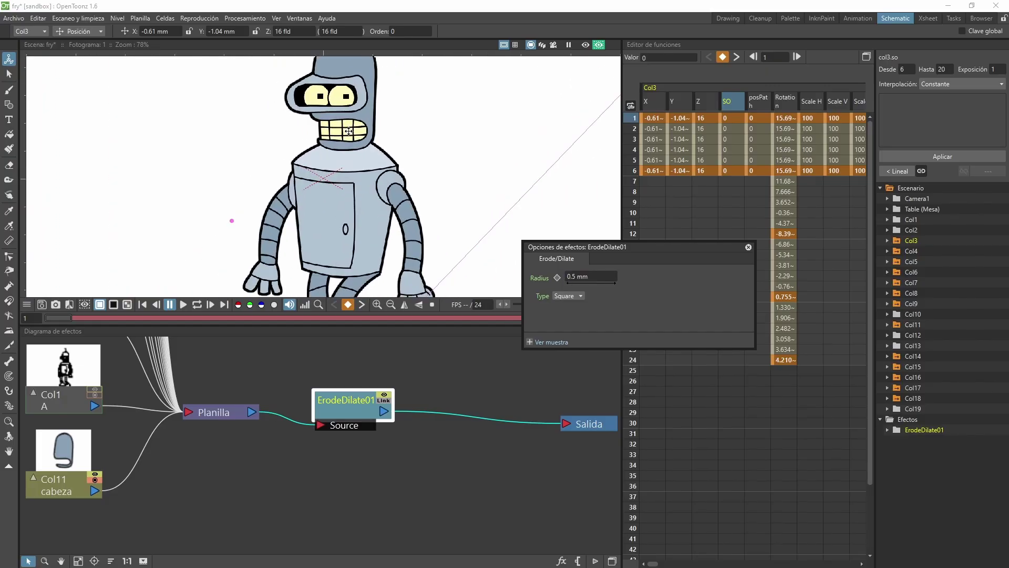
{"action": "left_click", "coordinate": [749, 247]}
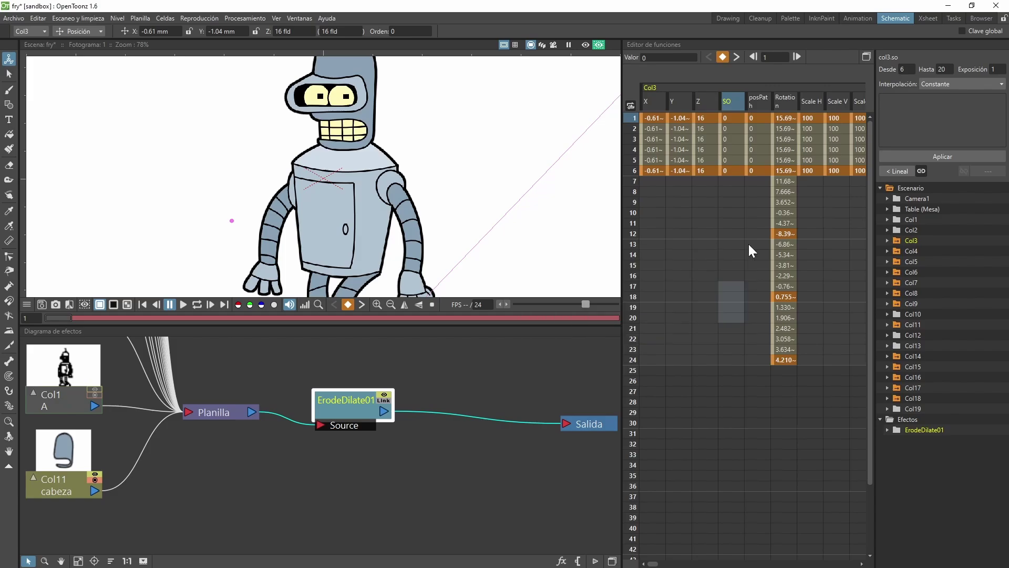
Examine the outlines across the whole robot, enlarge the viewer area and play the walk loop with the effect.
{"action": "scroll", "coordinate": [367, 180], "scroll_direction": "down", "scroll_amount": 3}
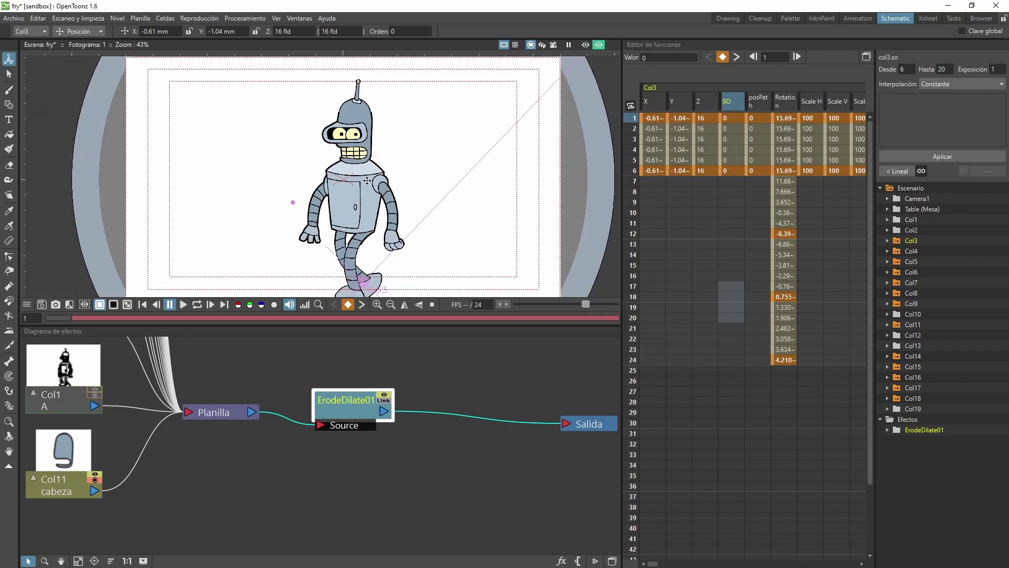
{"action": "scroll", "coordinate": [363, 179], "scroll_direction": "up", "scroll_amount": 2}
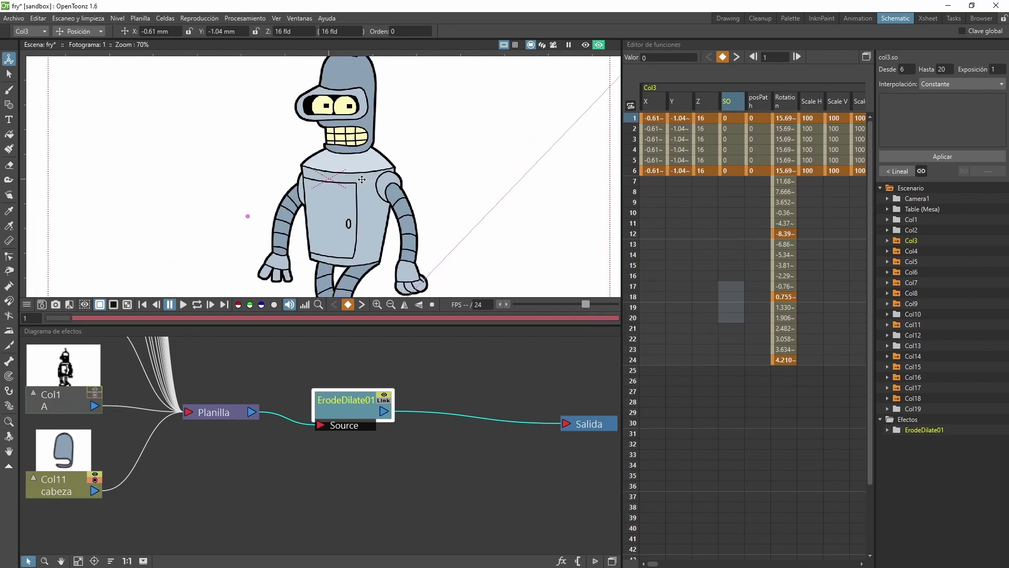
{"action": "scroll", "coordinate": [362, 180], "scroll_direction": "up", "scroll_amount": 3}
{"action": "left_click", "coordinate": [324, 462]}
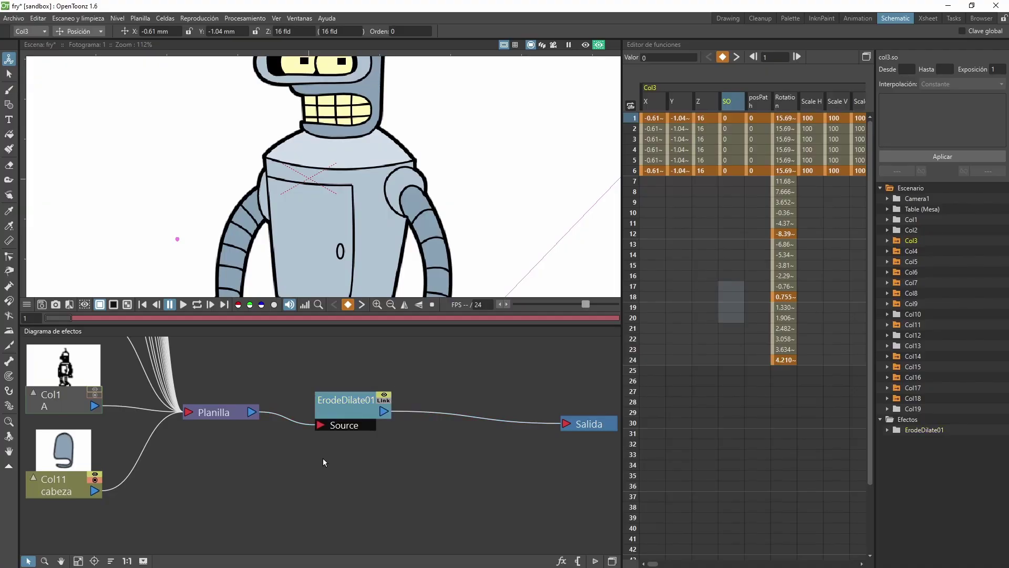
{"action": "left_click", "coordinate": [219, 420]}
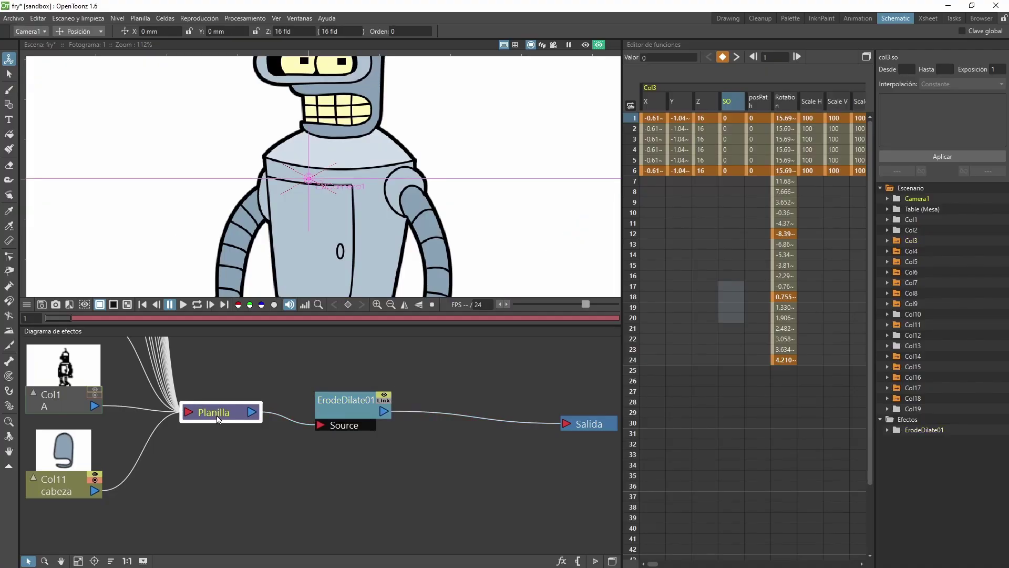
{"action": "scroll", "coordinate": [258, 230], "scroll_direction": "down", "scroll_amount": 4}
{"action": "scroll", "coordinate": [257, 229], "scroll_direction": "up", "scroll_amount": 1}
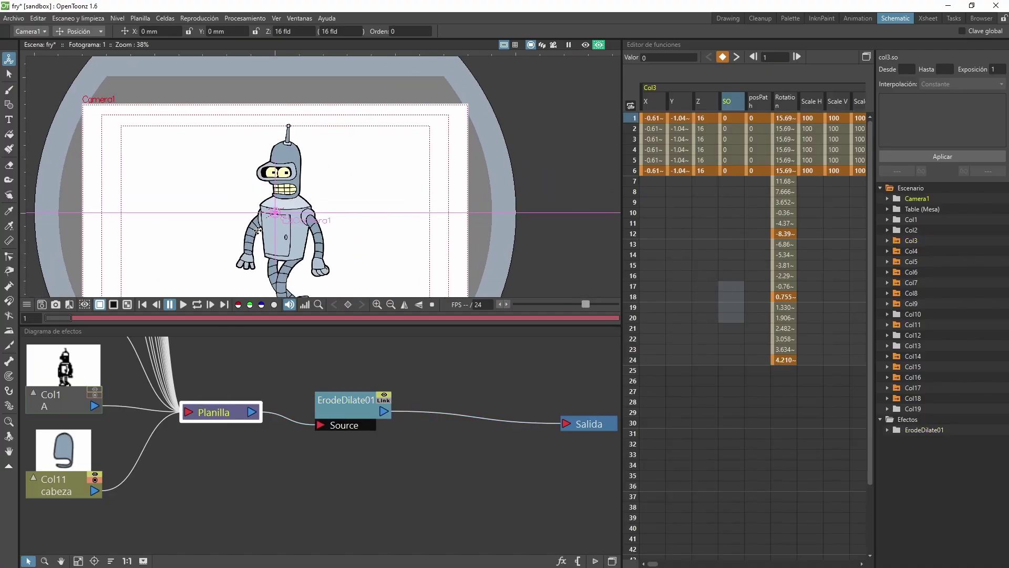
{"action": "left_click_drag", "start_coordinate": [257, 230], "coordinate": [266, 210]}
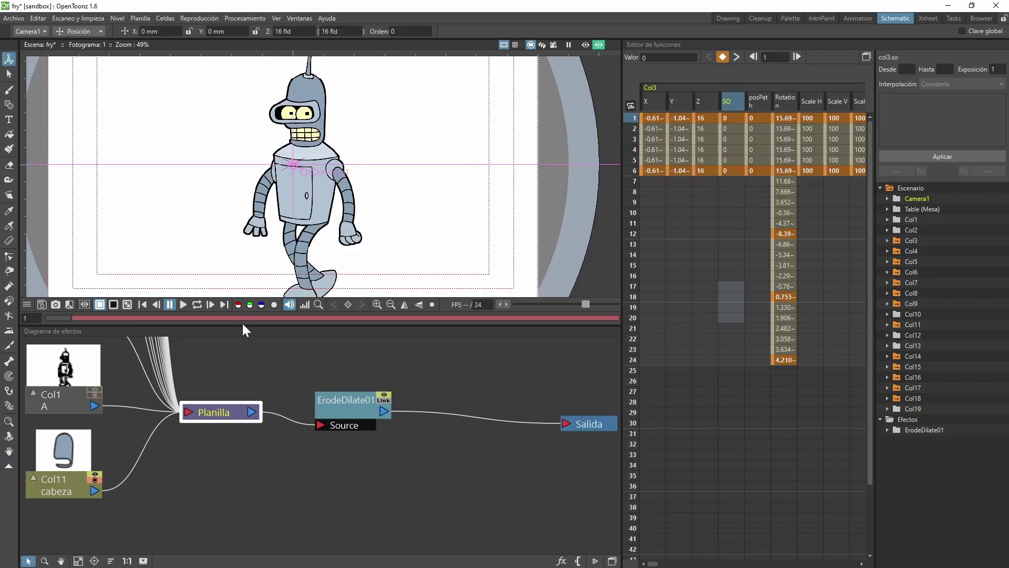
{"action": "left_click_drag", "start_coordinate": [242, 326], "coordinate": [240, 380]}
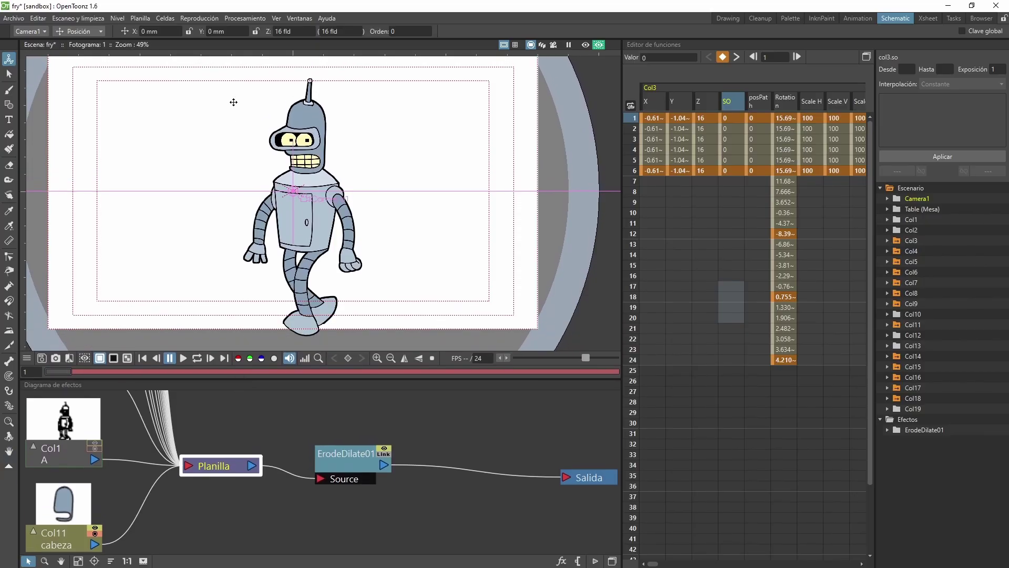
{"action": "scroll", "coordinate": [233, 102], "scroll_direction": "up", "scroll_amount": 2}
{"action": "left_click", "coordinate": [184, 359]}
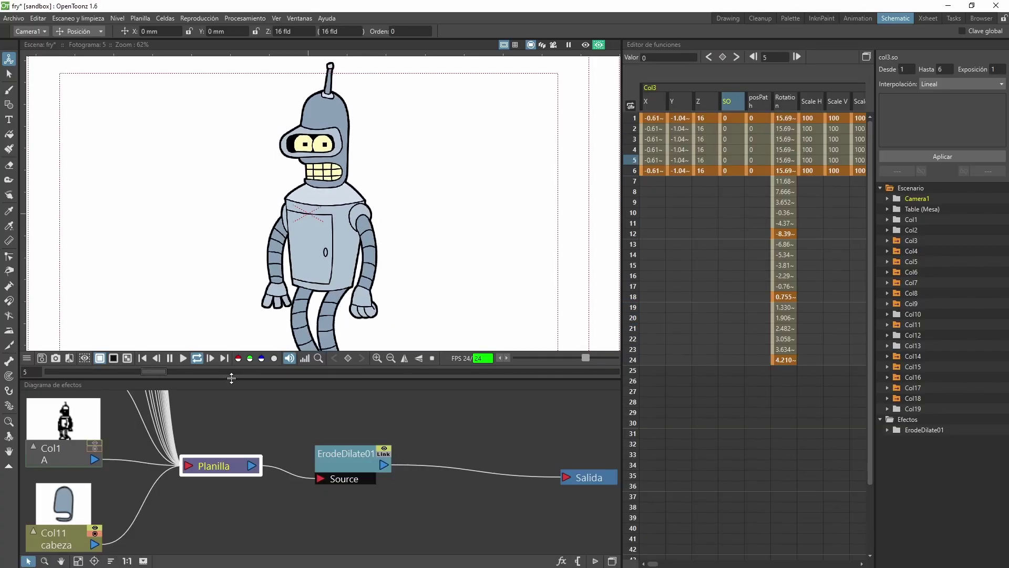
Insert a Body Highlight light effect between Planilla and ErodeDilate01, and space the two effect nodes apart.
{"action": "right_click", "coordinate": [236, 469]}
{"action": "mouse_move", "coordinate": [315, 474]}
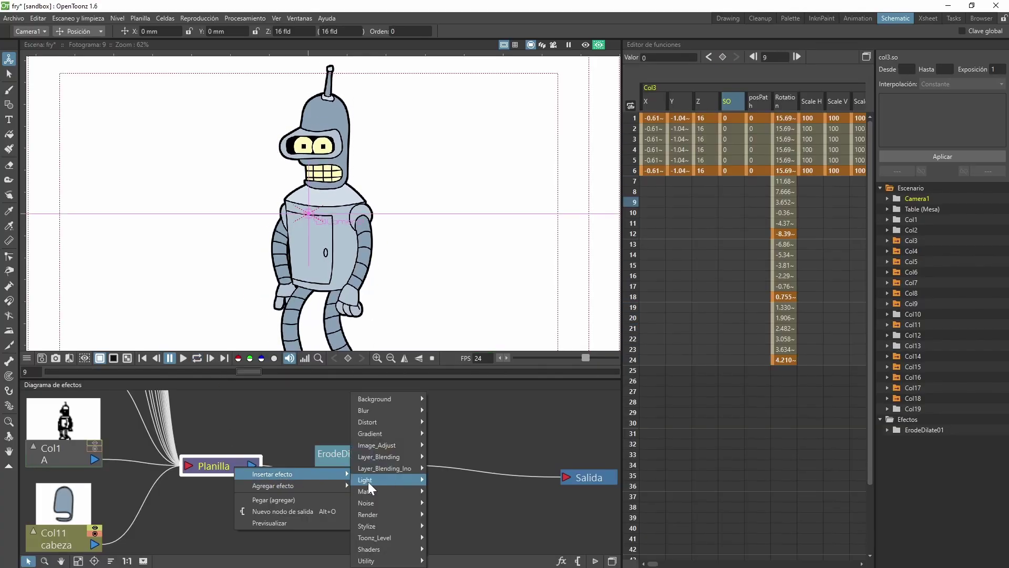
{"action": "mouse_move", "coordinate": [389, 479]}
{"action": "left_click", "coordinate": [454, 422]}
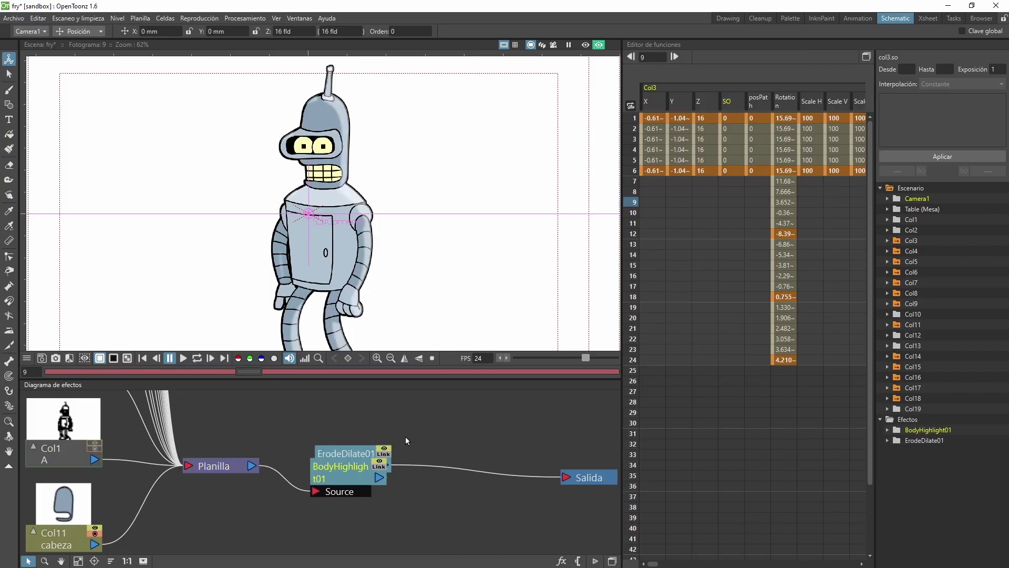
{"action": "left_click_drag", "start_coordinate": [328, 476], "coordinate": [307, 448]}
{"action": "left_click_drag", "start_coordinate": [367, 468], "coordinate": [455, 443]}
{"action": "left_click", "coordinate": [329, 436]}
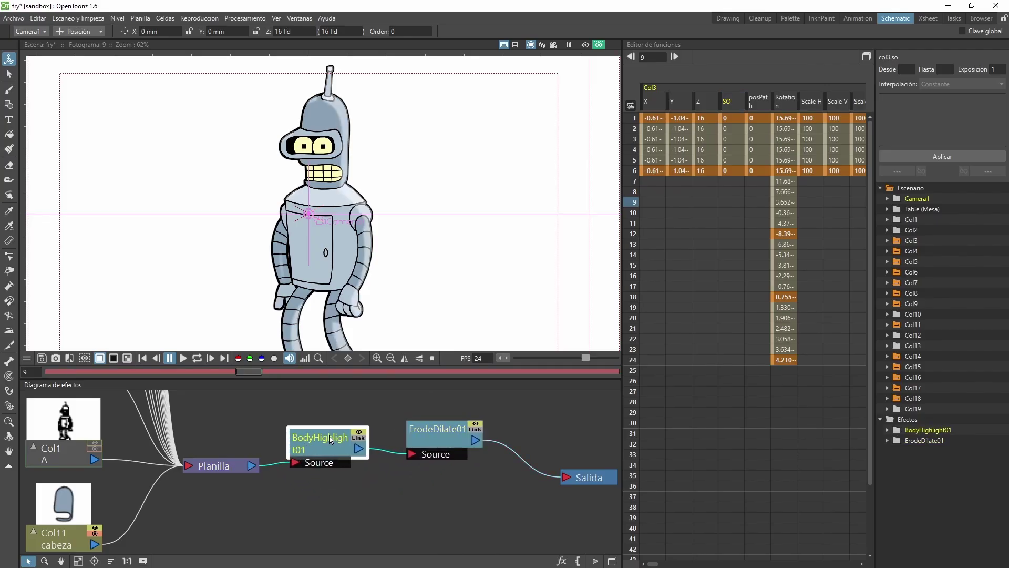